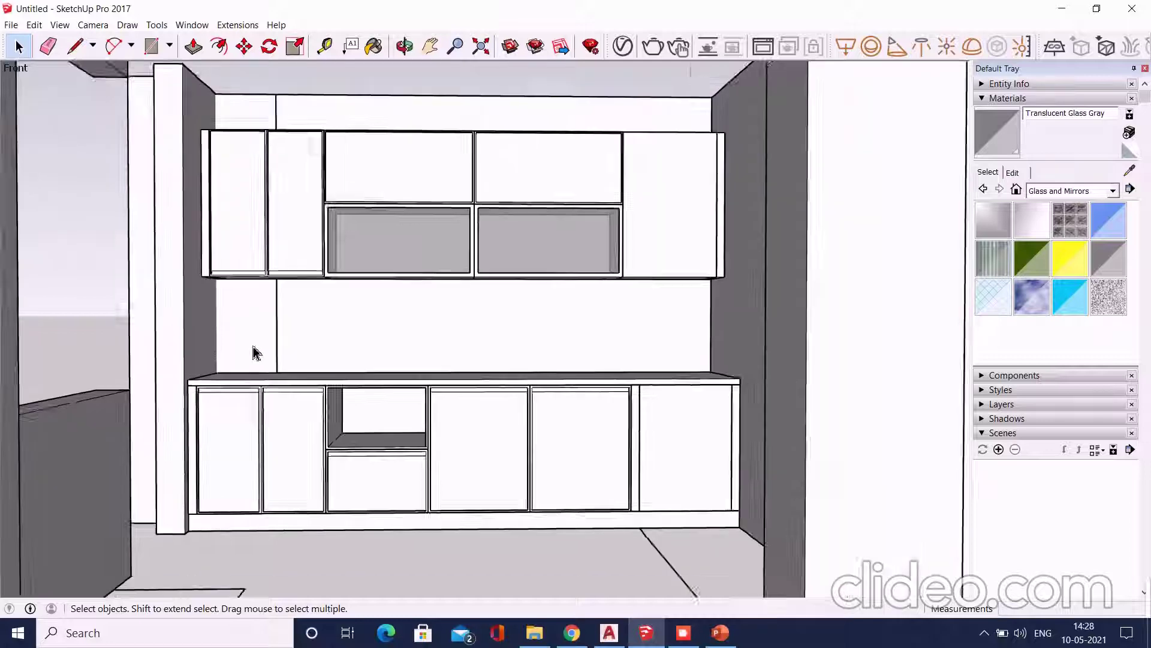
Draw a thin rectangle strip along the lower cabinet run's long front base edge
scroll(444, 315, down, 3)
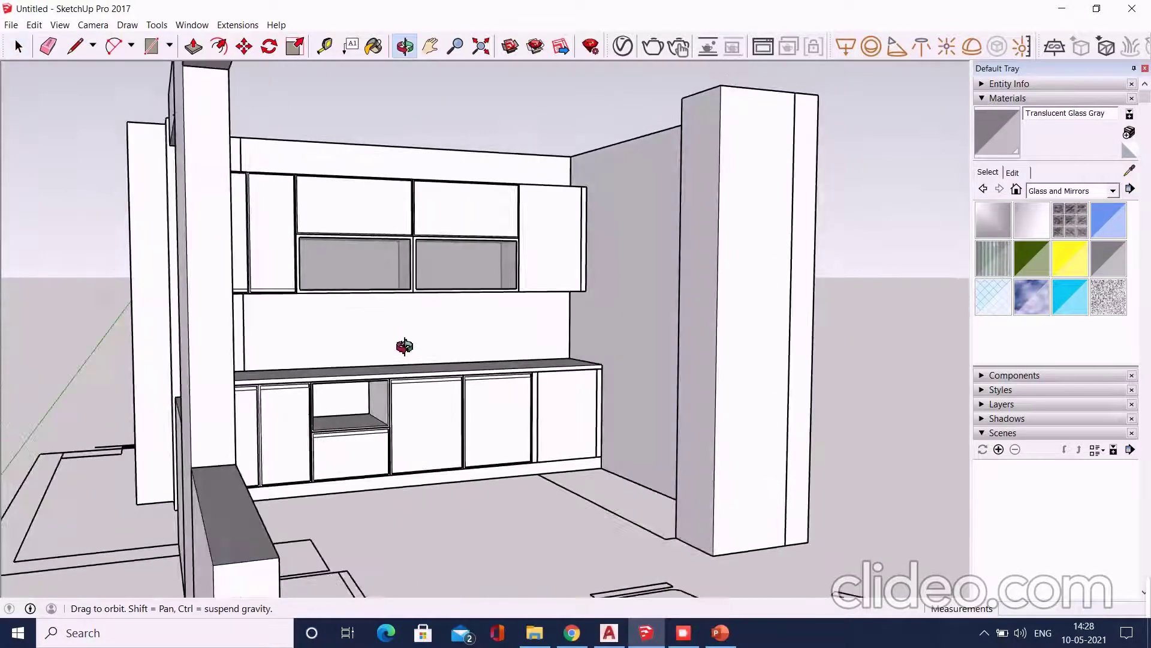
scroll(398, 345, down, 3)
scroll(231, 288, down, 4)
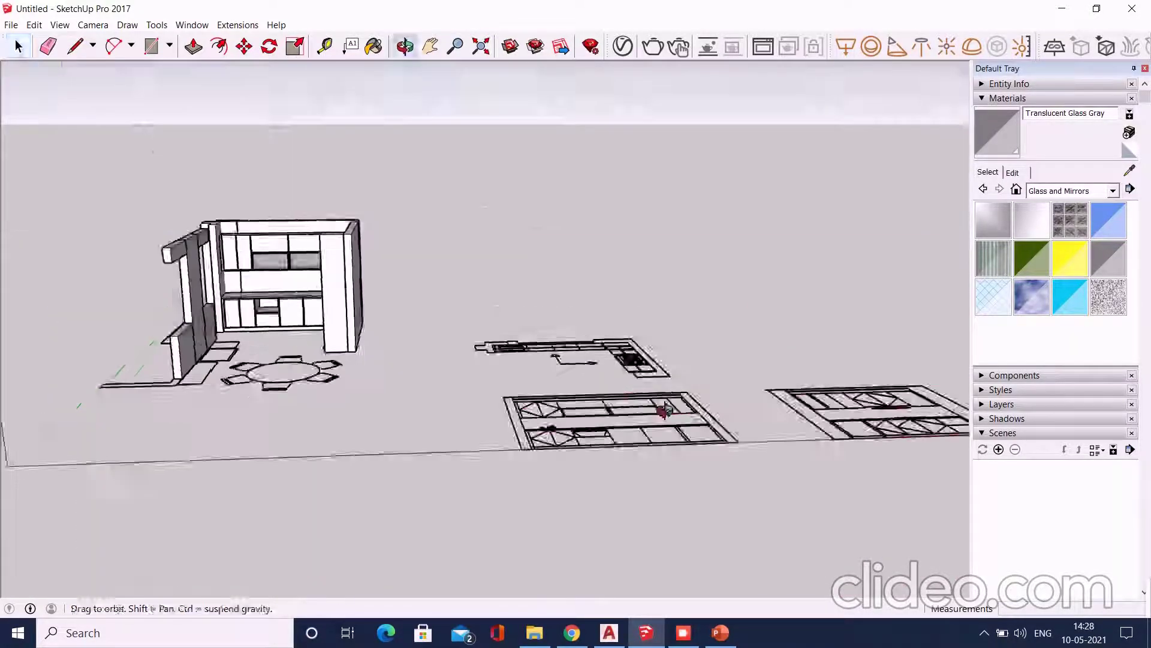
middle_drag(185, 290, 386, 301)
scroll(690, 385, down, 2)
middle_drag(682, 452, 674, 488)
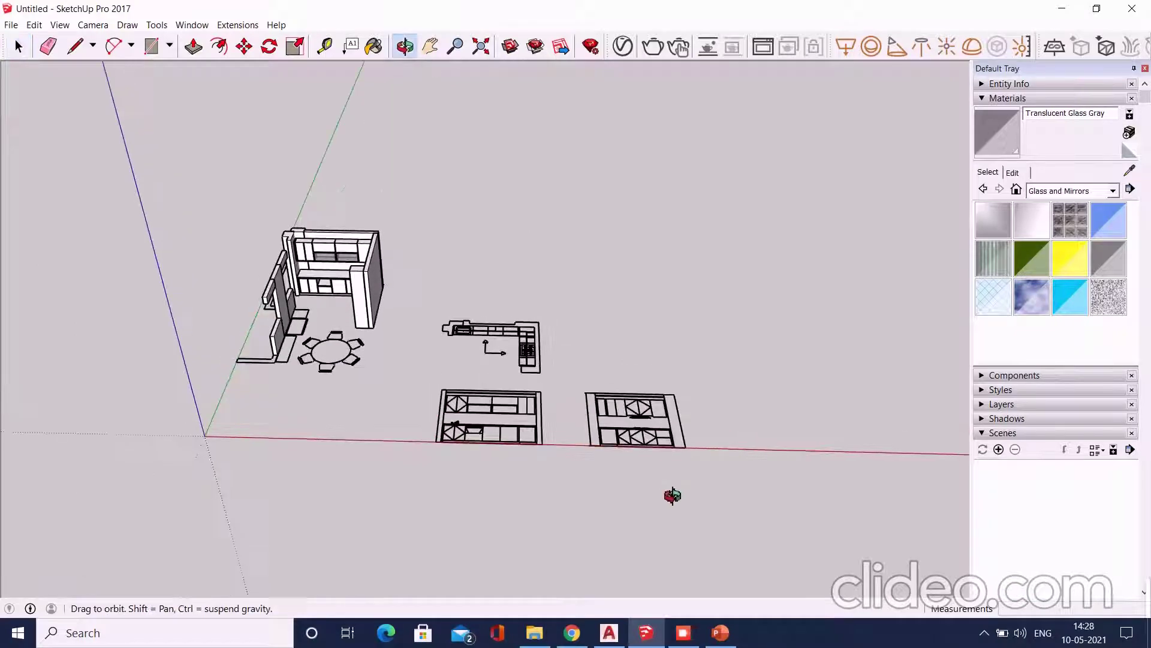
scroll(660, 419, up, 3)
scroll(648, 380, down, 2)
middle_drag(647, 380, 600, 414)
scroll(617, 444, up, 4)
scroll(580, 282, down, 3)
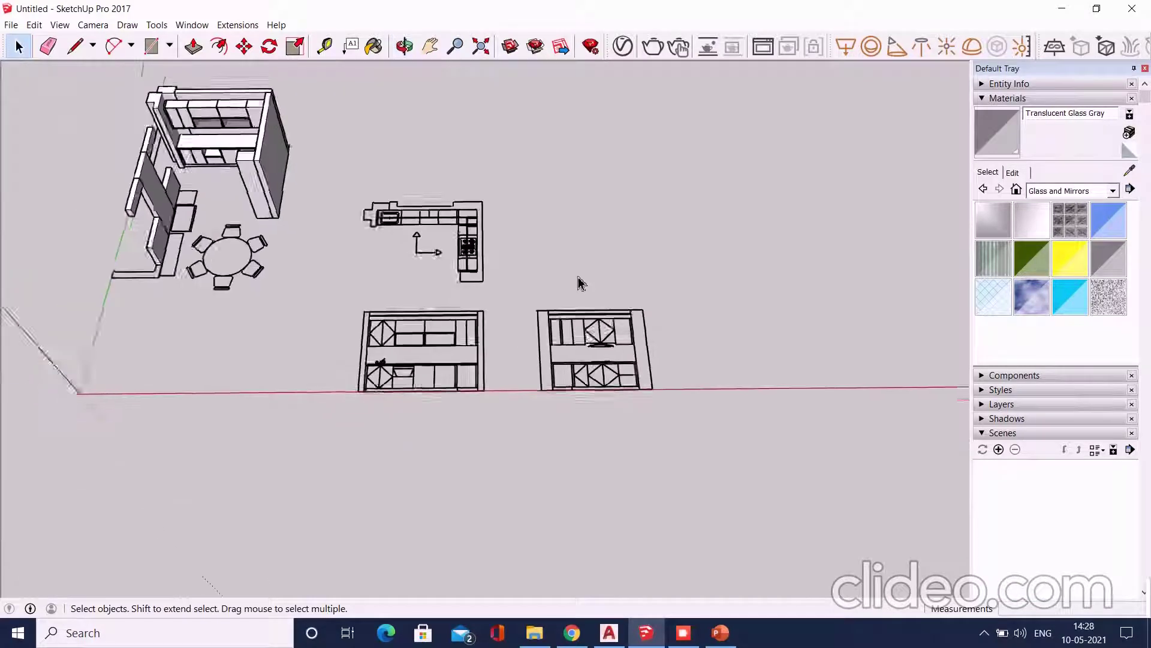
middle_drag(580, 283, 599, 336)
scroll(617, 406, up, 3)
scroll(614, 384, up, 3)
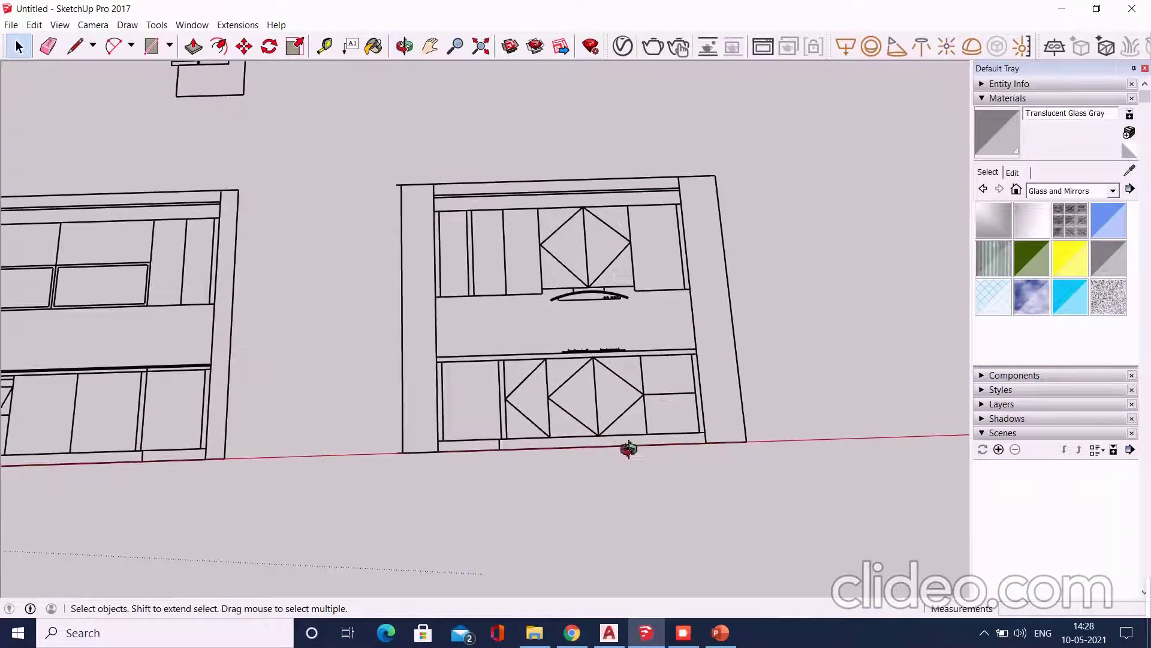
middle_drag(629, 449, 624, 444)
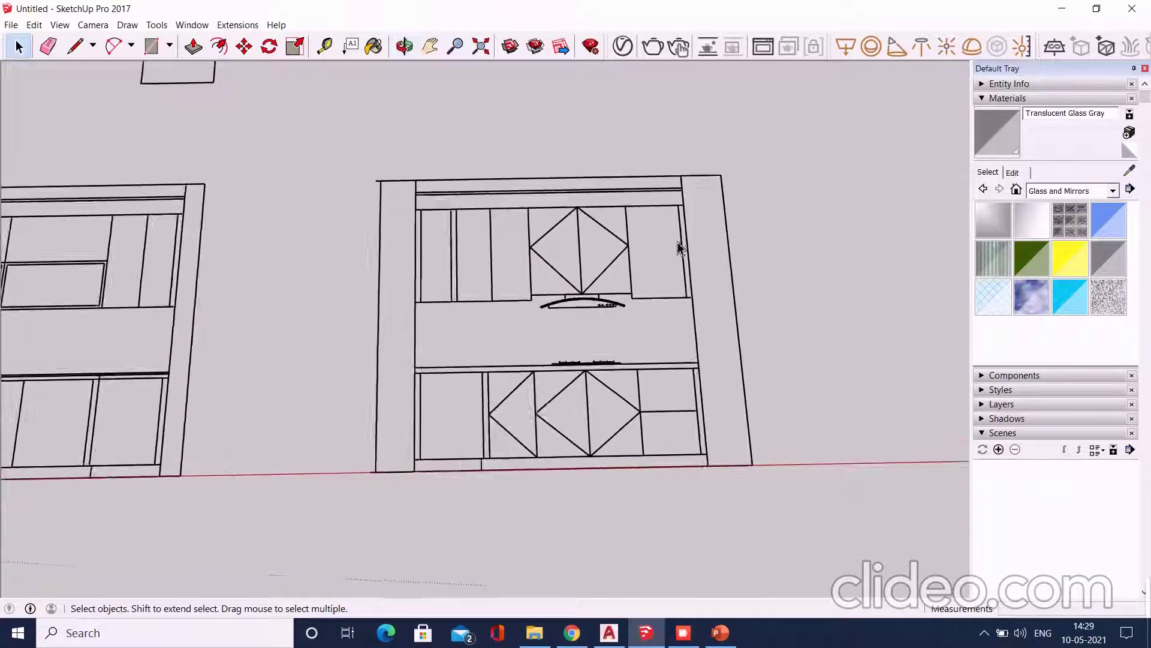
scroll(676, 252, up, 3)
middle_drag(550, 257, 568, 231)
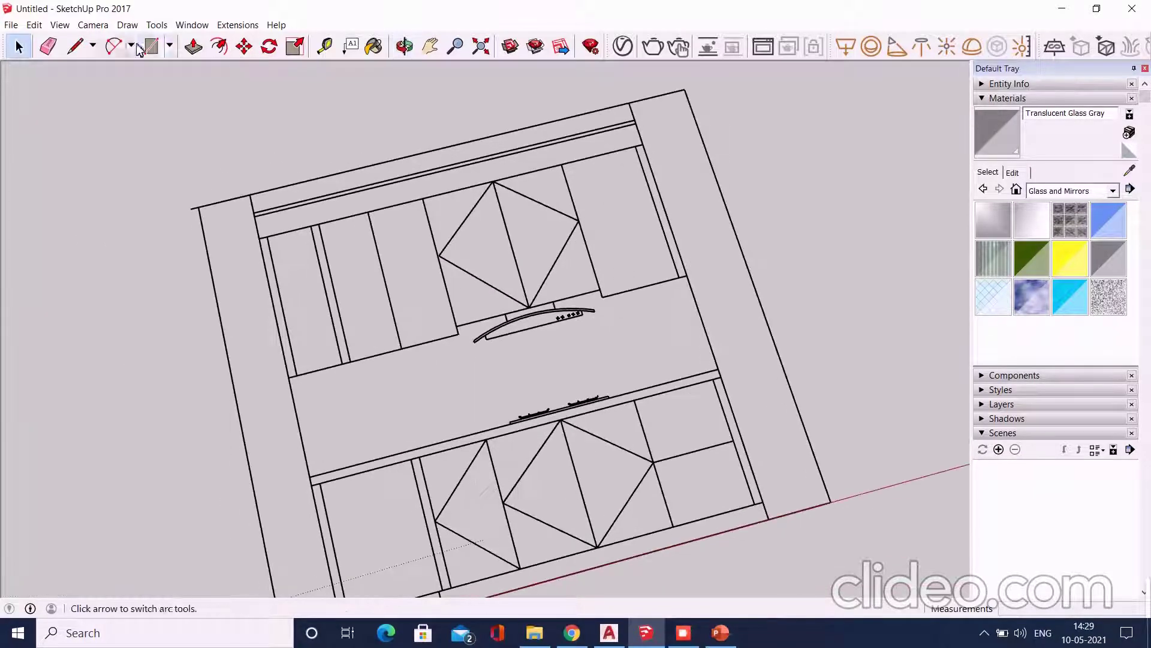
scroll(686, 322, down, 3)
middle_drag(687, 322, 766, 322)
scroll(725, 326, up, 2)
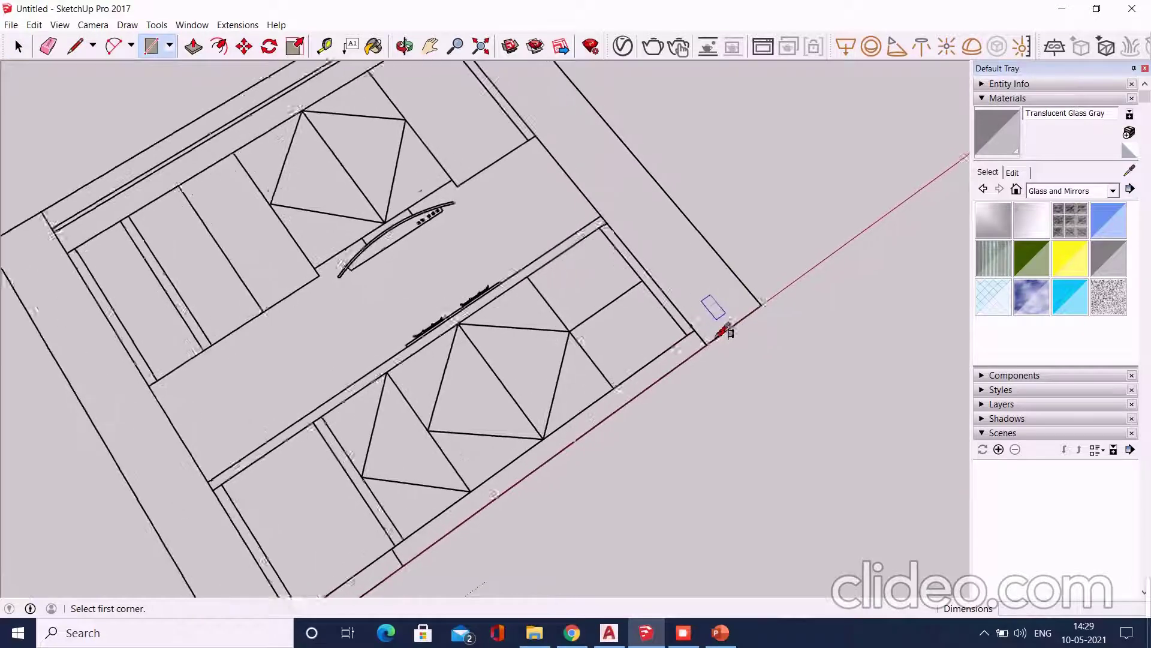
scroll(663, 234, up, 2)
mouse_move(658, 237)
middle_down()
mouse_move(429, 368)
mouse_move(326, 458)
middle_up()
scroll(106, 448, up, 3)
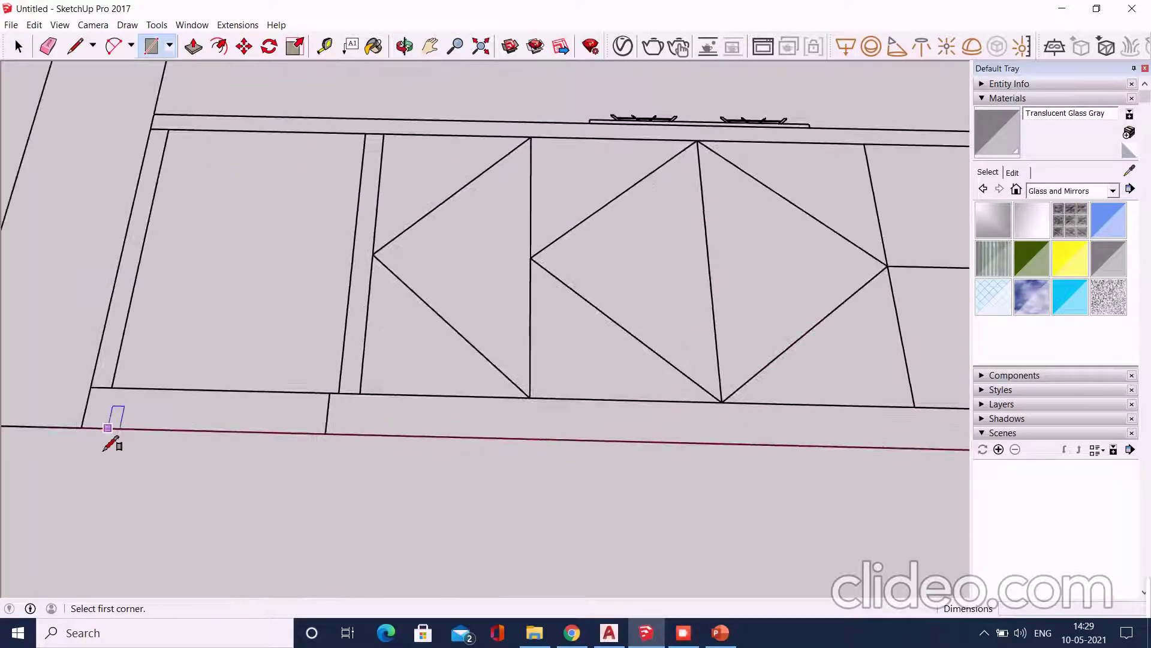
click(81, 427)
scroll(394, 417, down, 3)
scroll(635, 440, up, 1)
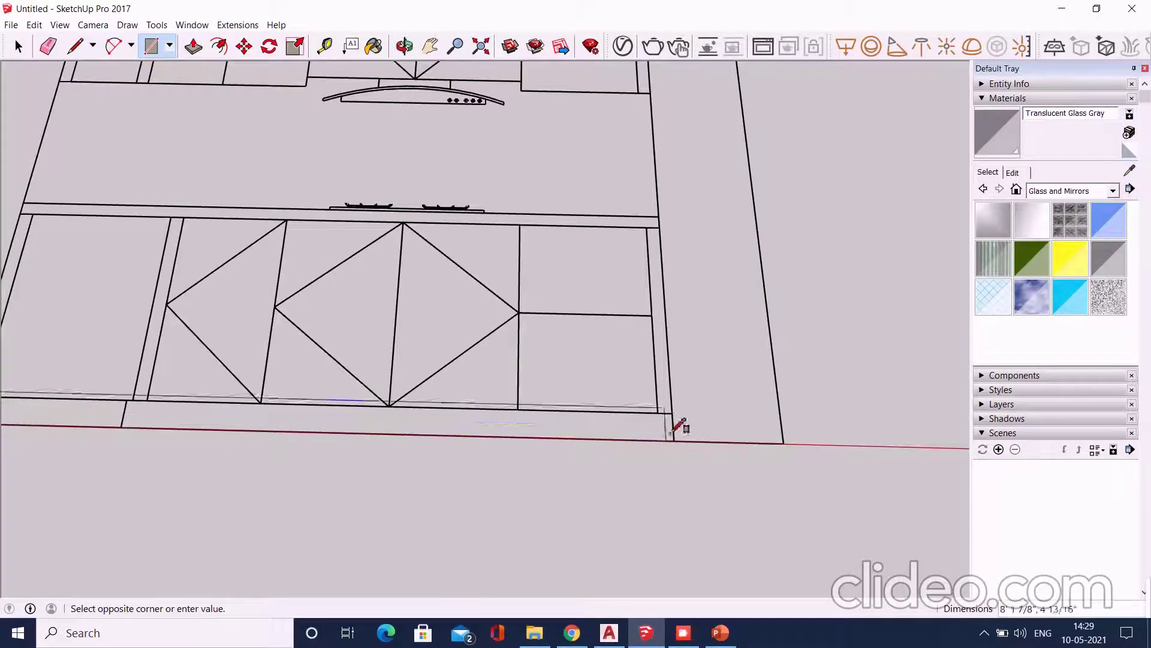
scroll(628, 432, up, 1)
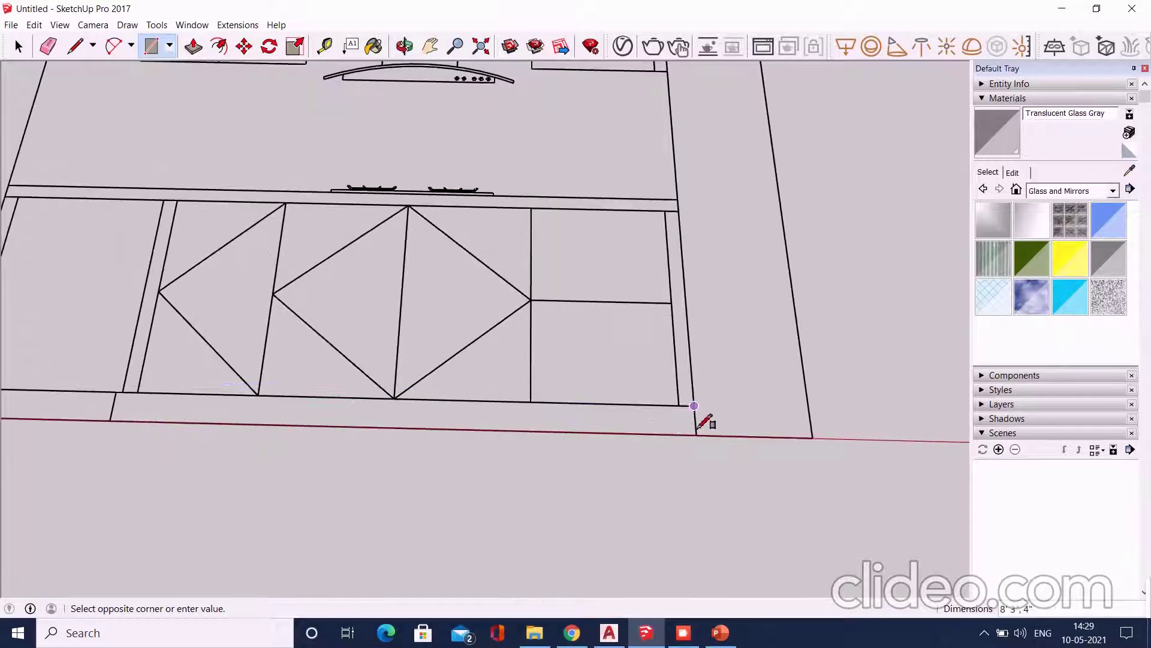
click(250, 52)
scroll(622, 412, down, 2)
mouse_move(622, 411)
middle_down()
mouse_move(511, 390)
mouse_move(527, 398)
middle_up()
scroll(557, 454, up, 2)
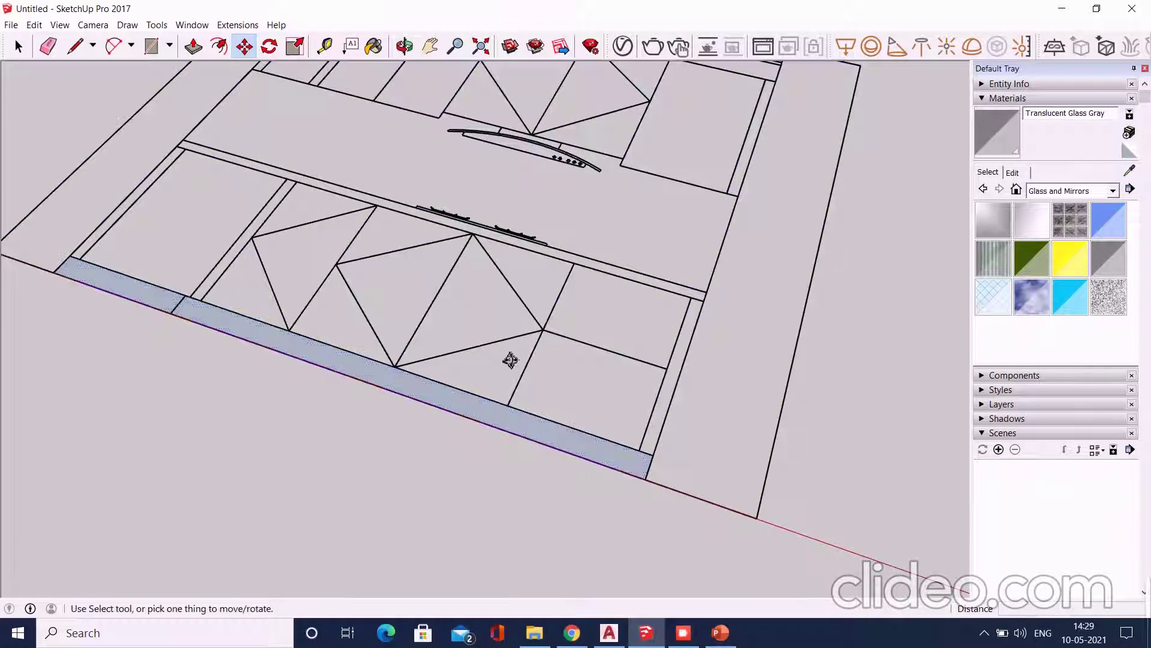
Push/Pull the strip up into a tall wall and make it a group
key(p)
drag(645, 471, 635, 456)
click(634, 454)
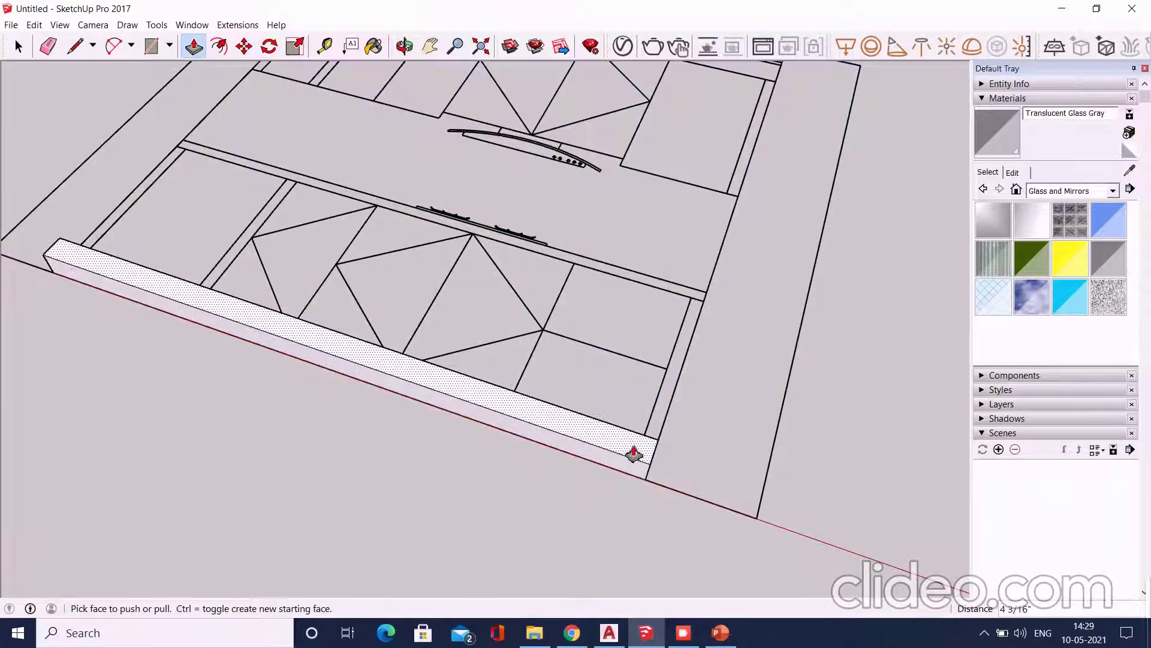
click(634, 454)
key(space)
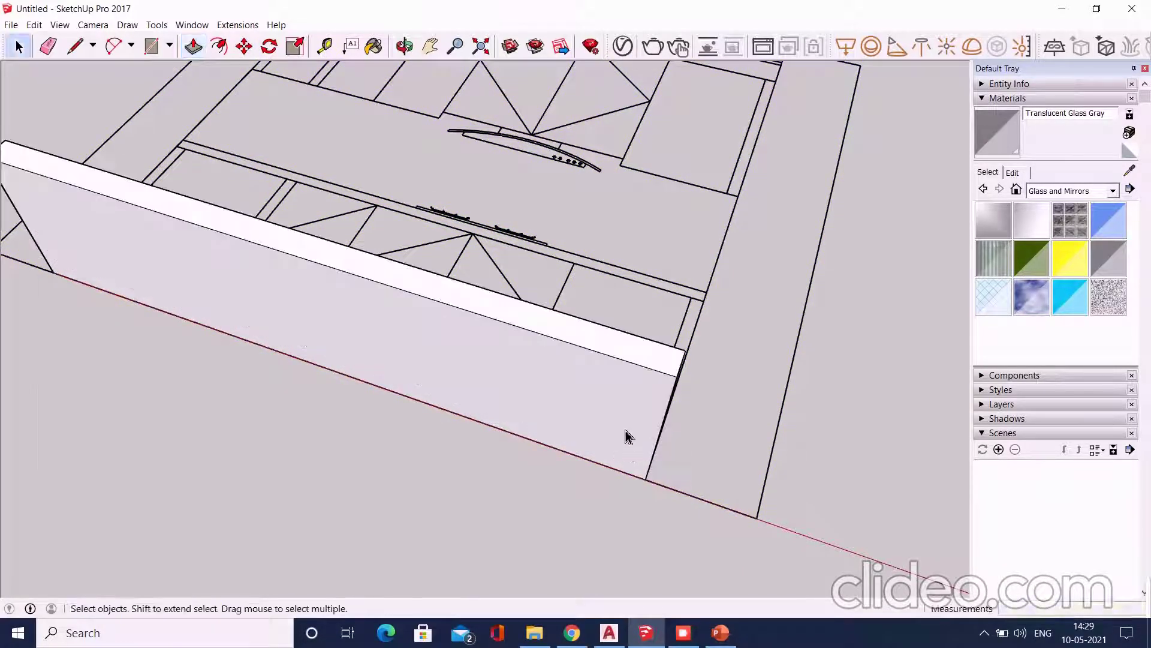
right_click(628, 426)
click(673, 280)
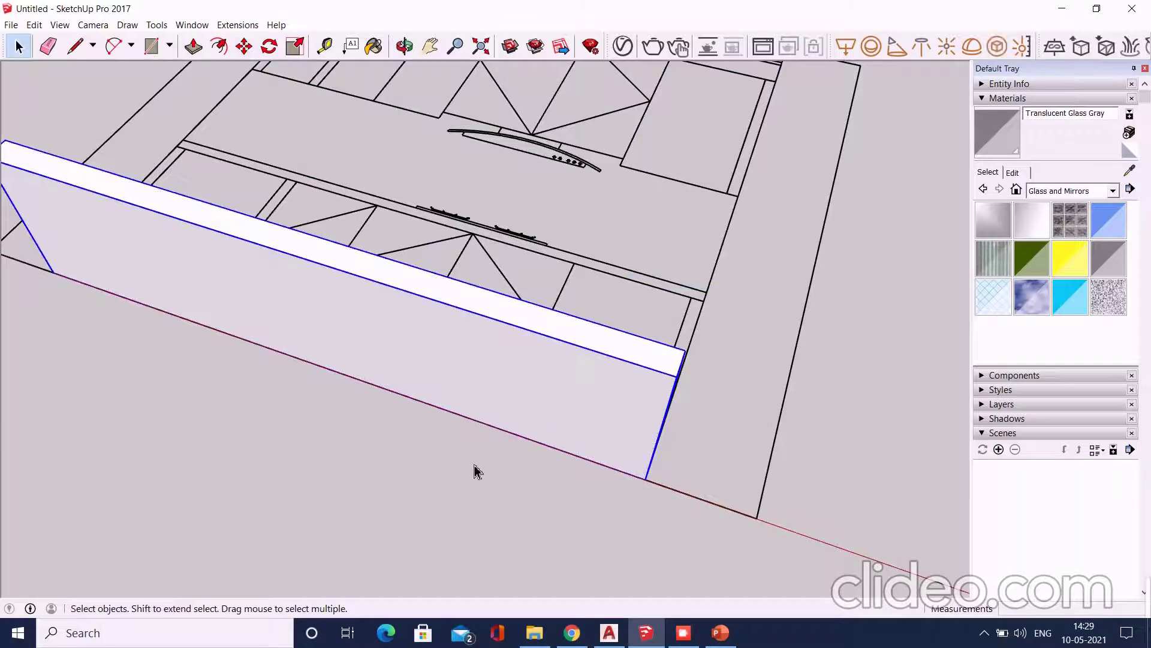
scroll(653, 384, down, 3)
mouse_move(676, 399)
middle_down()
mouse_move(958, 429)
mouse_move(845, 347)
mouse_move(268, 323)
mouse_move(363, 298)
mouse_move(391, 229)
mouse_move(368, 310)
middle_up()
Draw a thin rectangle strip along the layout's short side edge at the corner
scroll(369, 310, up, 2)
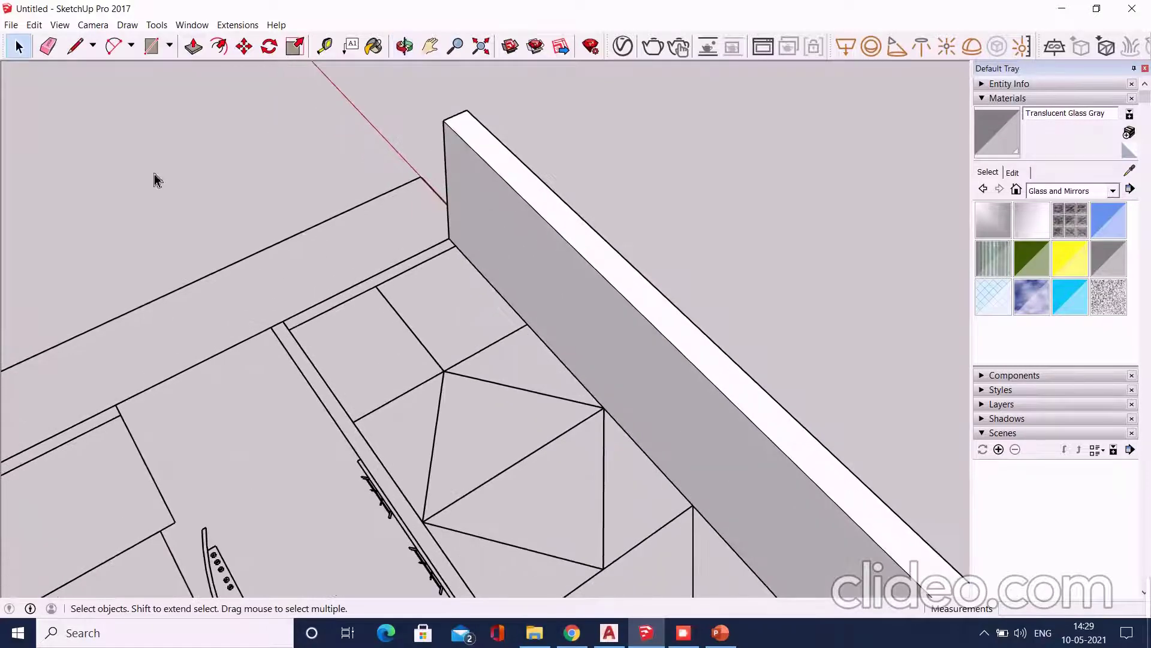
click(151, 47)
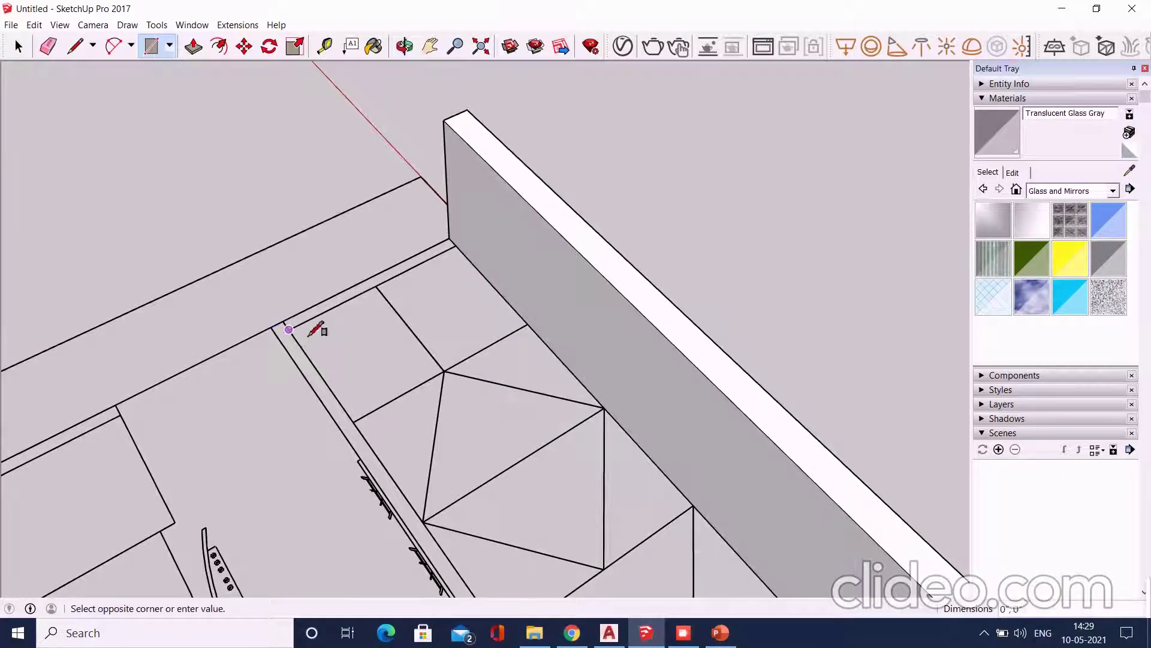
key(space)
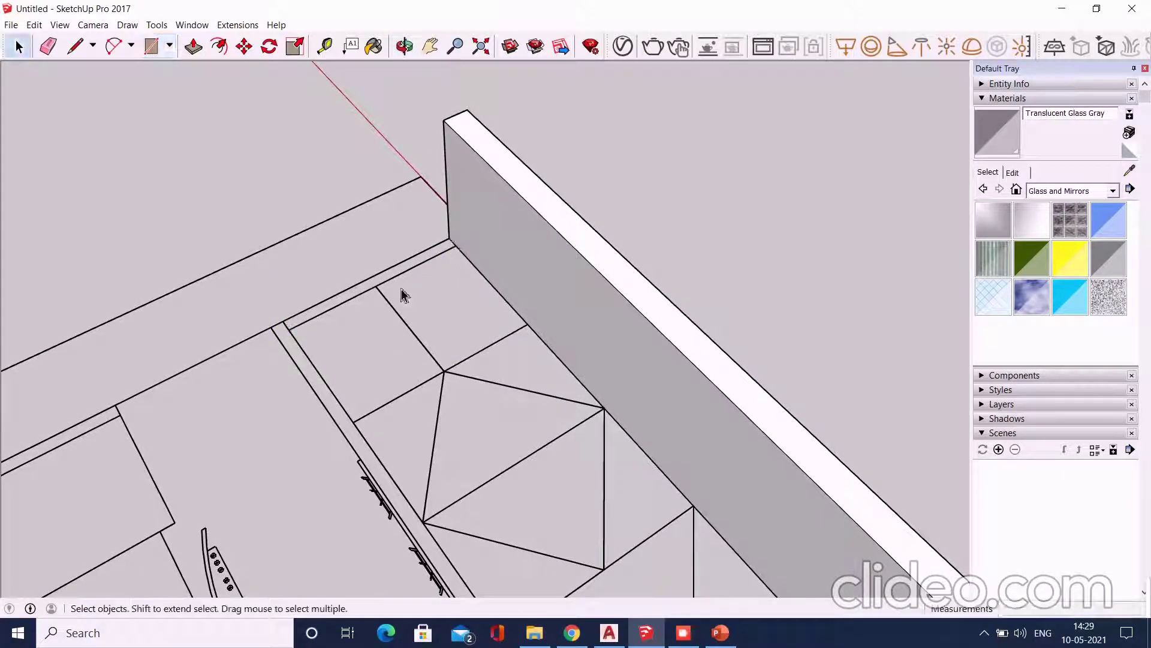
mouse_move(304, 294)
middle_down()
mouse_move(334, 298)
mouse_move(390, 178)
mouse_move(411, 275)
middle_up()
scroll(412, 279, up, 3)
scroll(412, 279, up, 1)
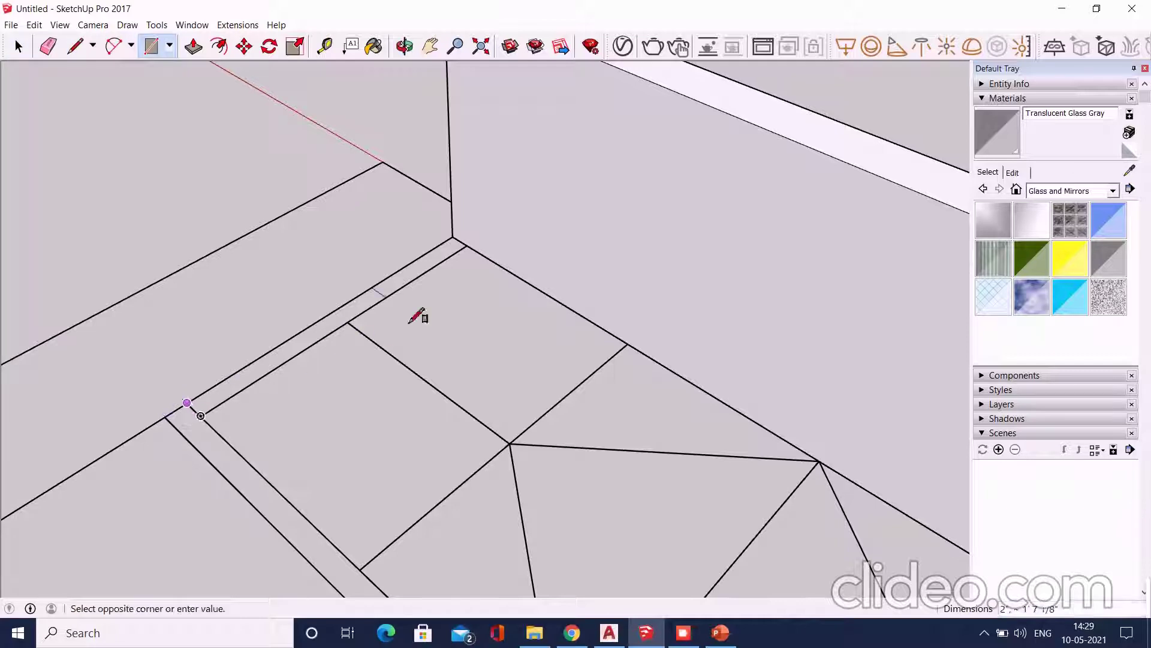
click(467, 244)
Push/Pull the side strip up into a second wall and group it
key(space)
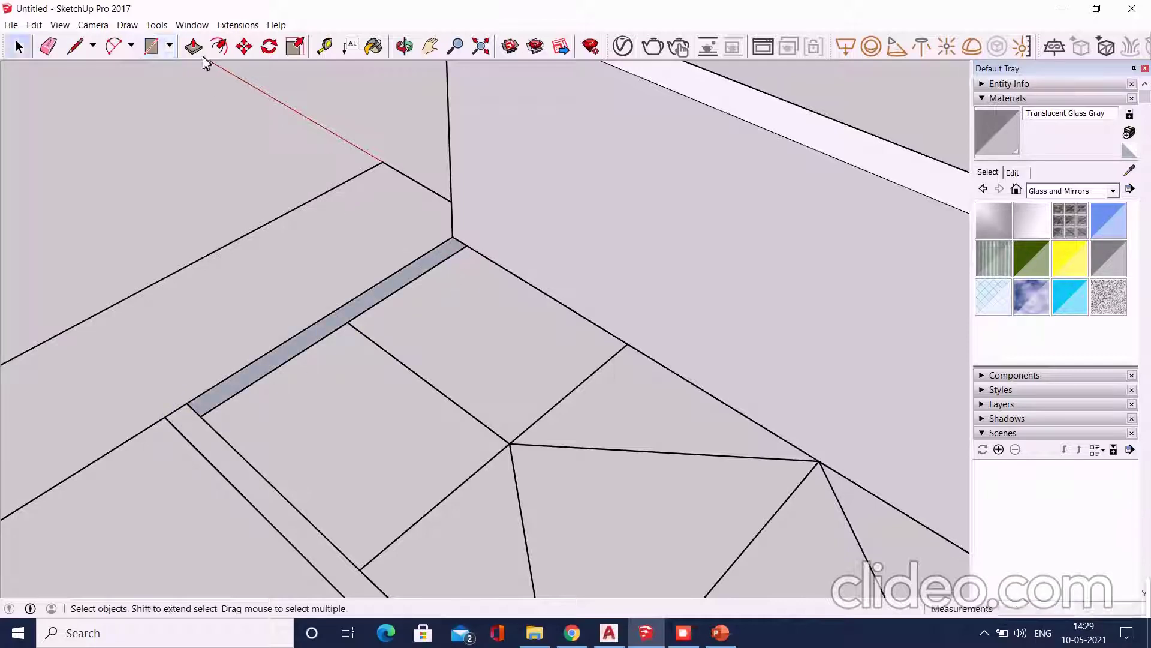
click(203, 57)
click(380, 296)
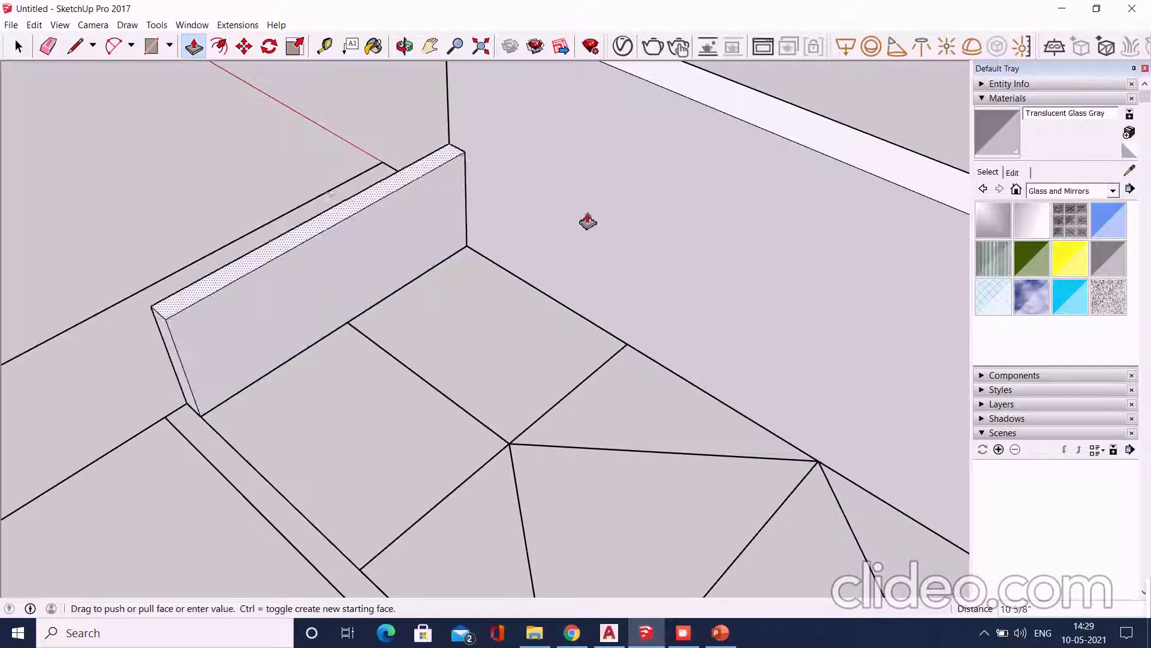
click(694, 103)
key(space)
click(316, 216)
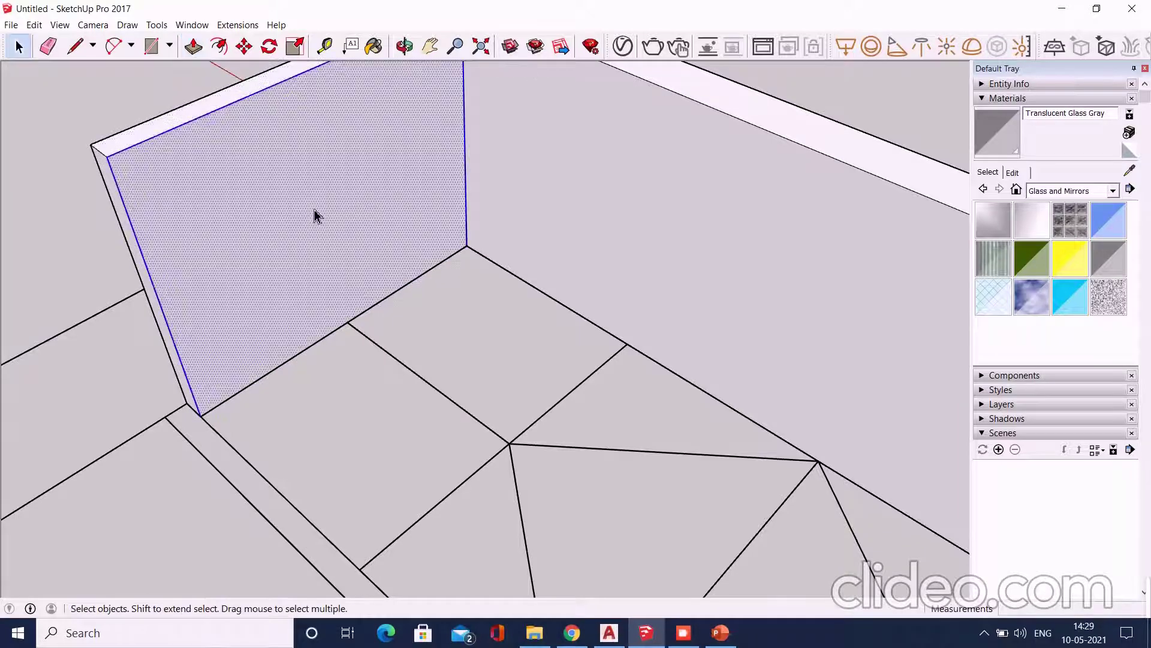
right_click(316, 216)
click(360, 316)
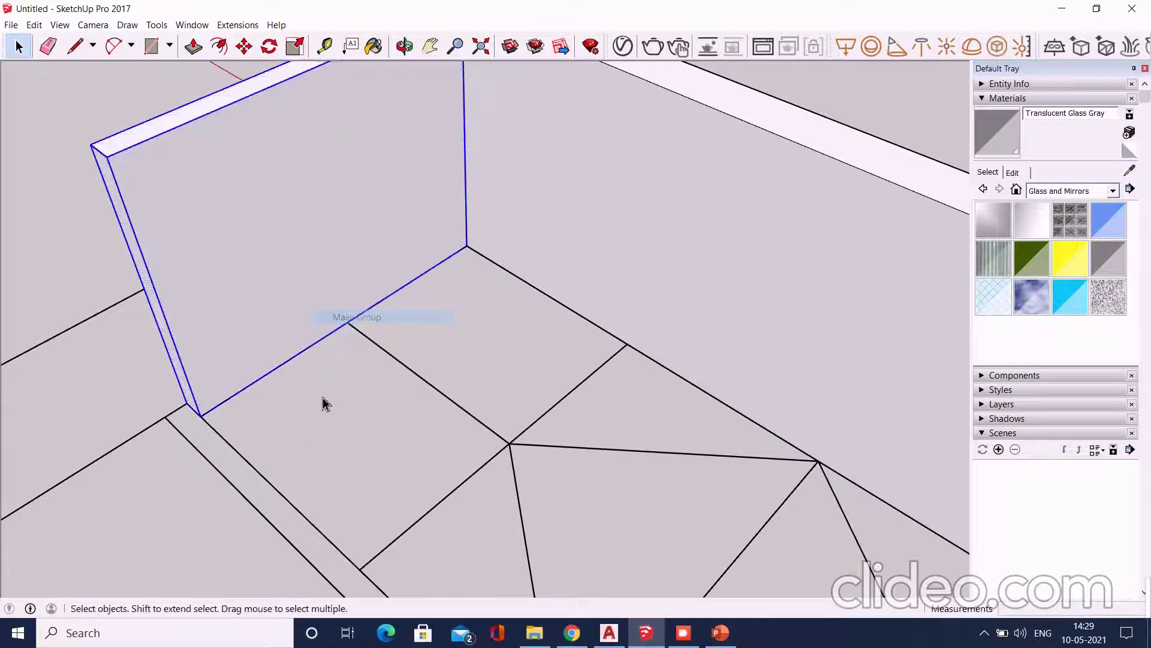
mouse_move(303, 303)
middle_down()
mouse_move(357, 407)
mouse_move(240, 421)
mouse_move(304, 347)
middle_up()
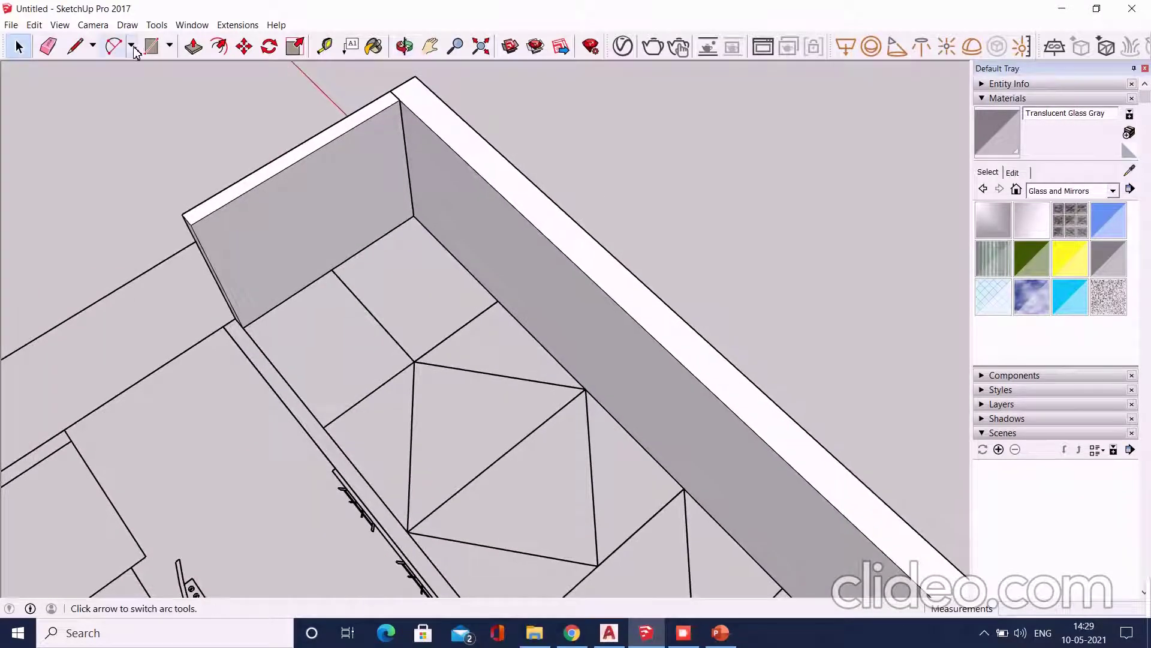
mouse_move(364, 278)
middle_down()
mouse_move(385, 342)
mouse_move(437, 324)
middle_up()
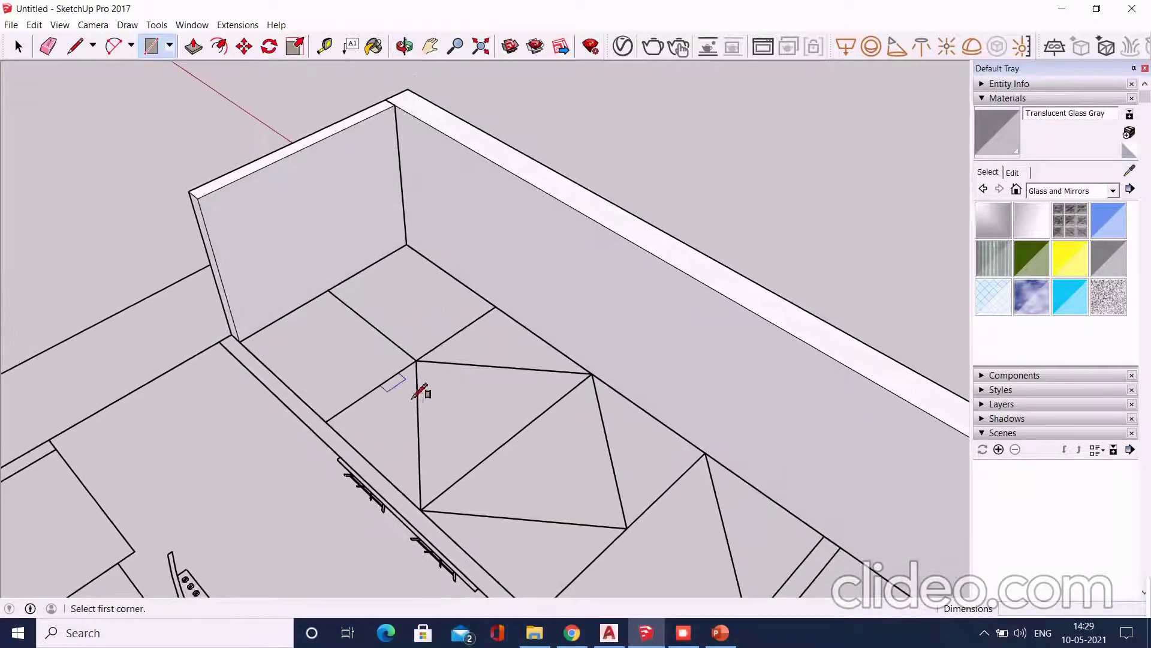
mouse_move(419, 391)
middle_down()
mouse_move(384, 221)
mouse_move(342, 303)
mouse_move(380, 326)
middle_up()
key(r)
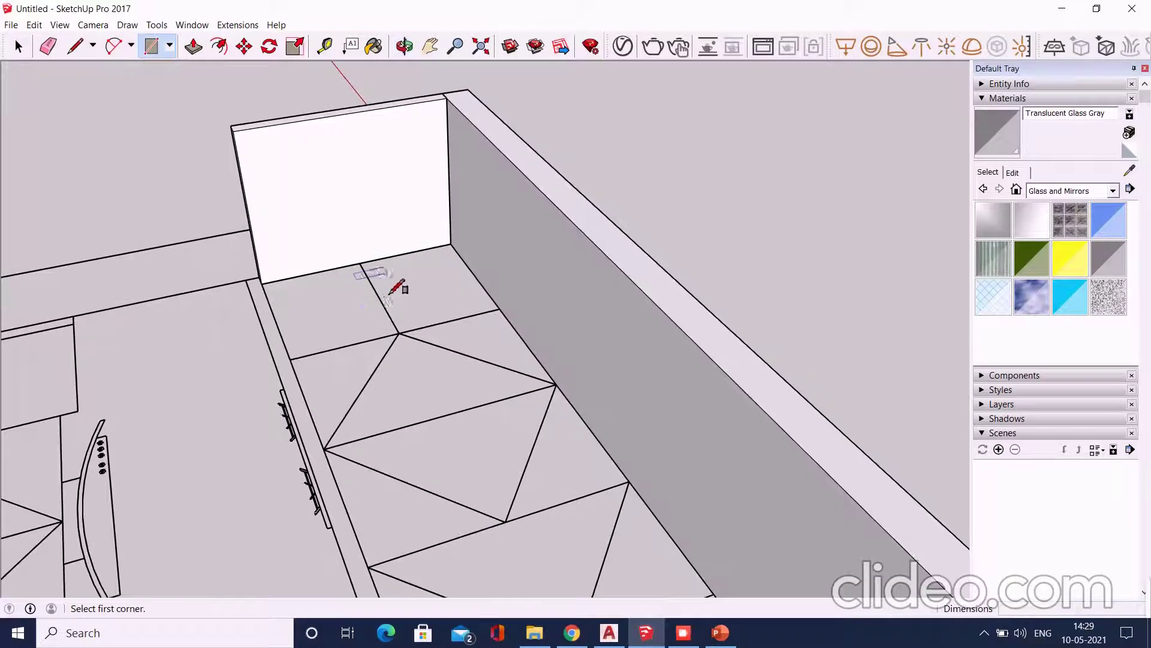
mouse_move(695, 335)
middle_down()
mouse_move(280, 388)
mouse_move(471, 373)
middle_up()
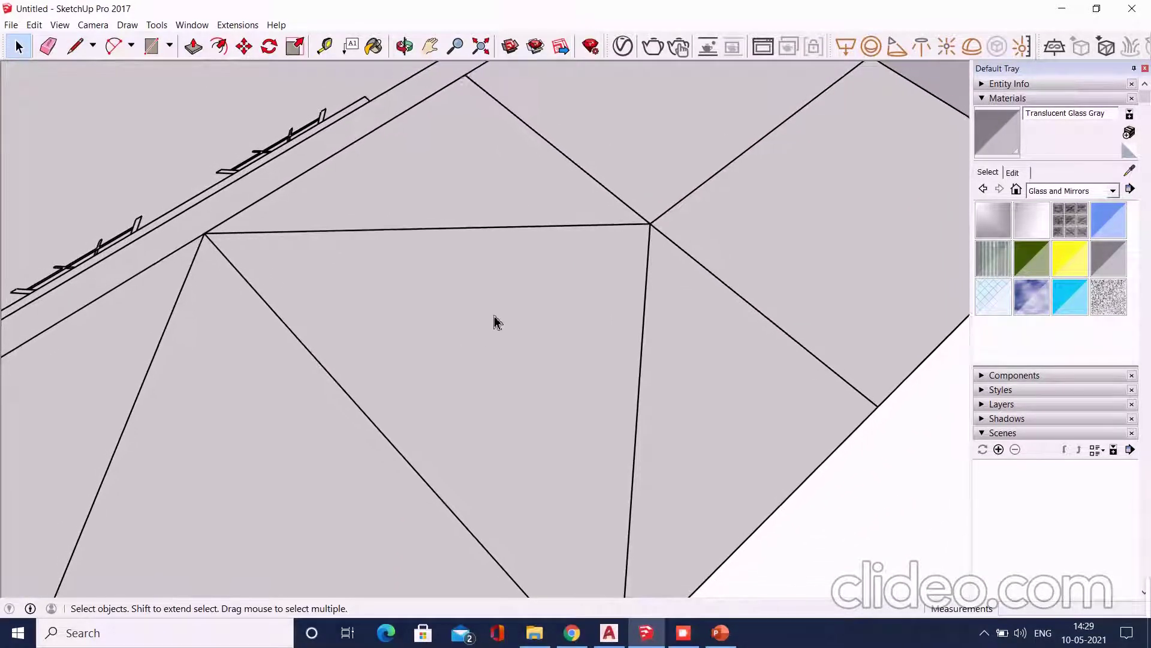
middle_drag(496, 321, 437, 364)
key(space)
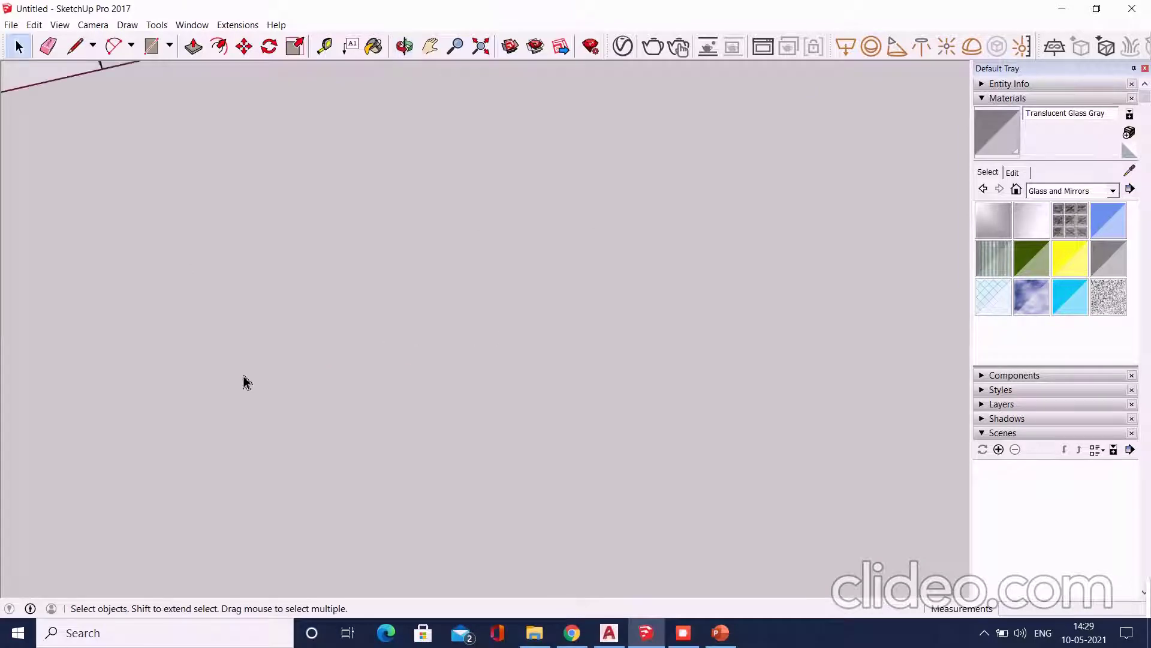
scroll(243, 375, down, 3)
scroll(134, 340, down, 2)
scroll(191, 325, up, 5)
scroll(191, 324, up, 3)
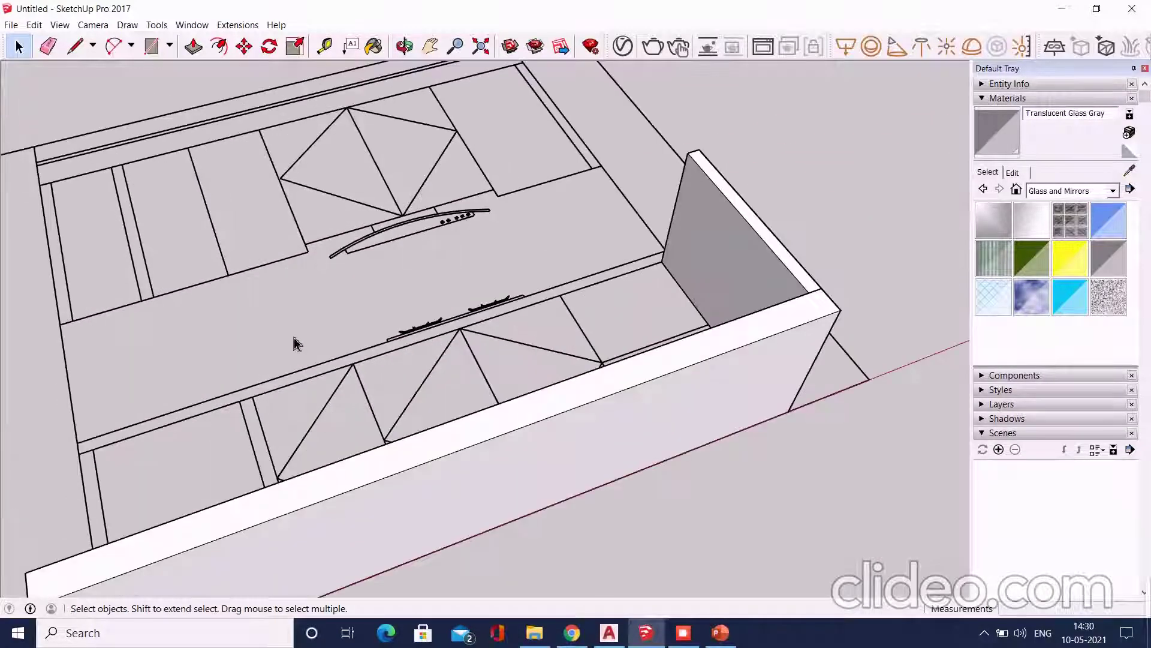
mouse_move(294, 342)
middle_down()
mouse_move(512, 314)
mouse_move(912, 437)
mouse_move(451, 170)
middle_up()
scroll(451, 170, up, 3)
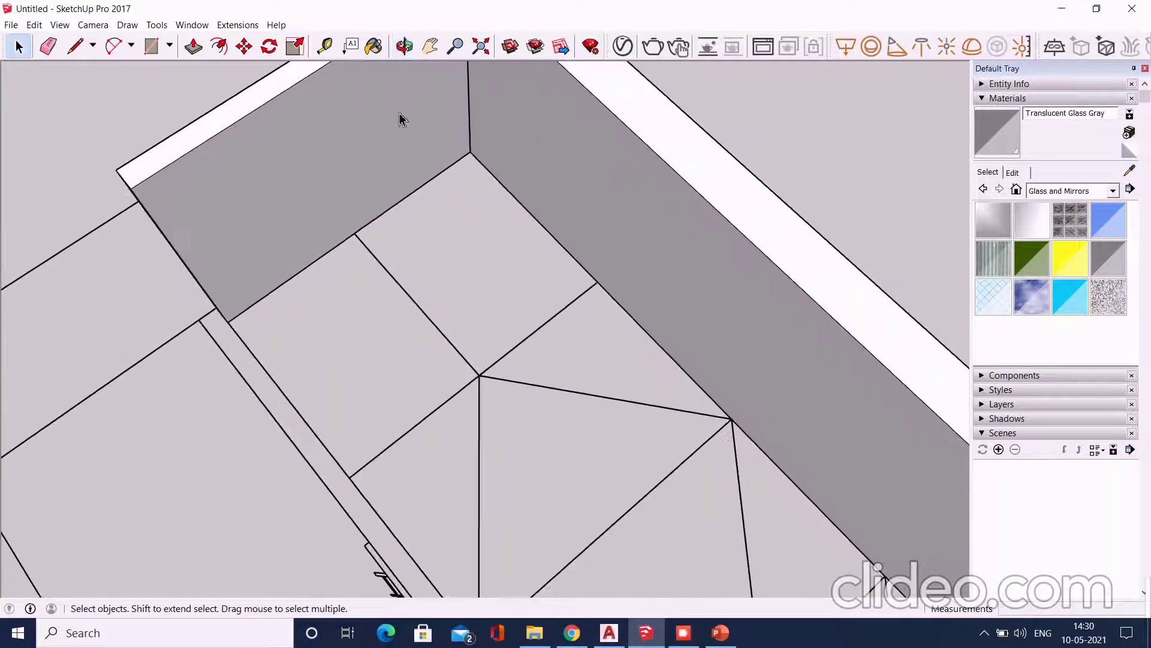
scroll(401, 123, up, 2)
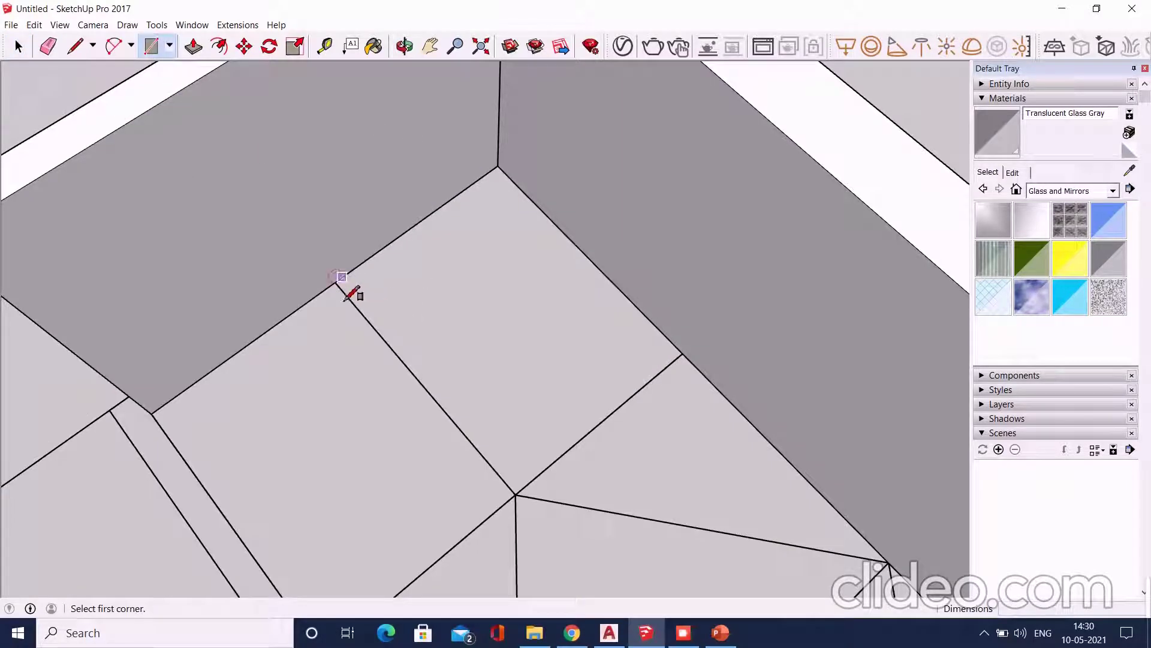
Finish the corner floor rectangle and pull it up into a tall cabinet box
click(680, 372)
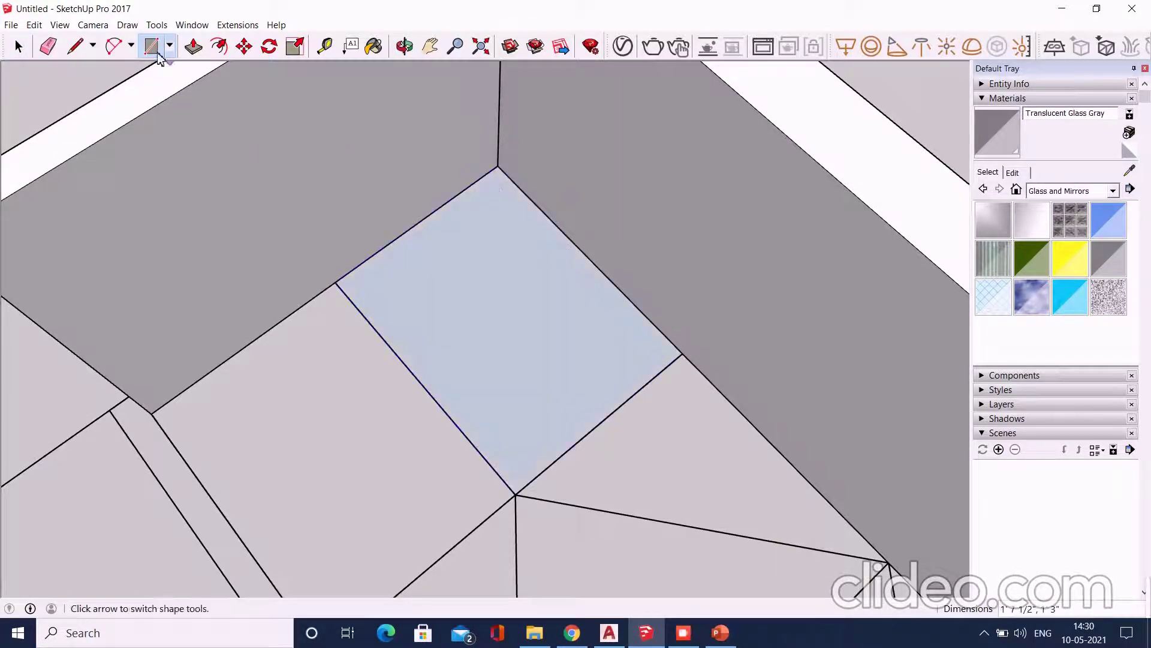
click(192, 47)
scroll(527, 316, down, 2)
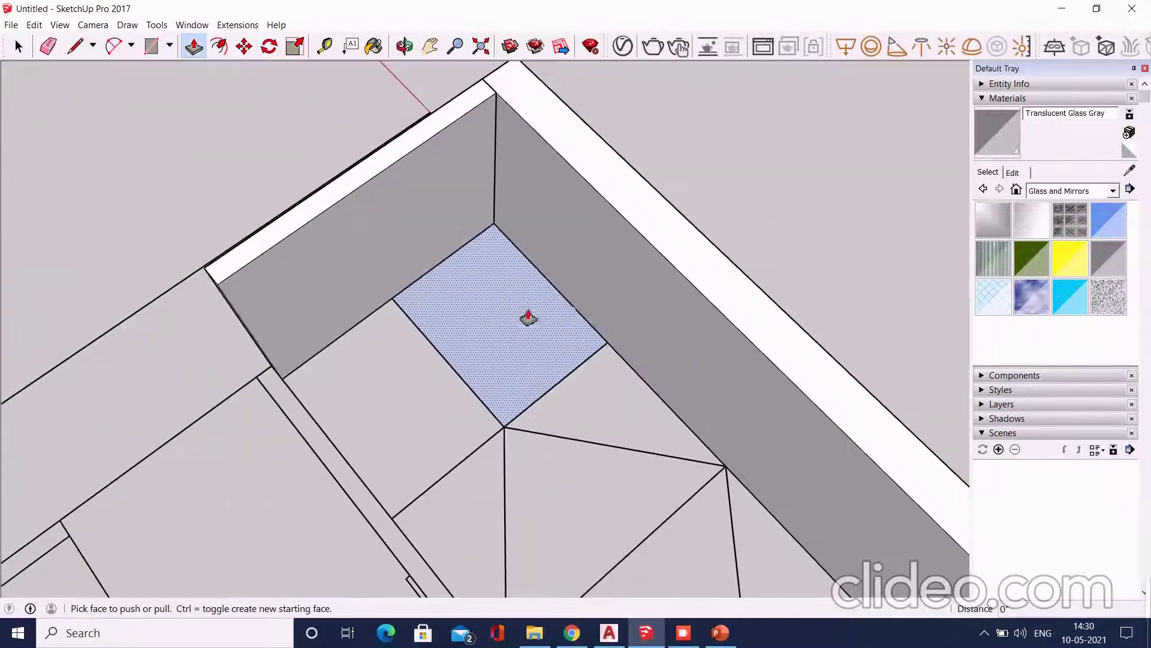
click(553, 293)
click(699, 249)
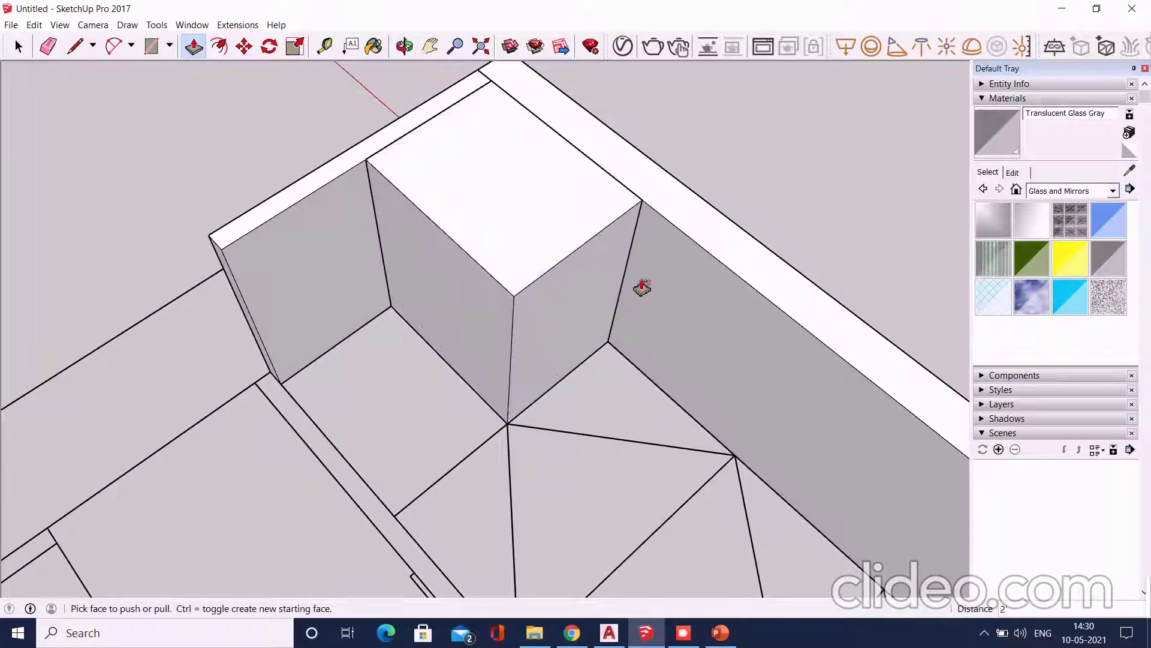
key(space)
Offset the box's top face to create an inset outline
click(507, 207)
scroll(282, 113, up, 2)
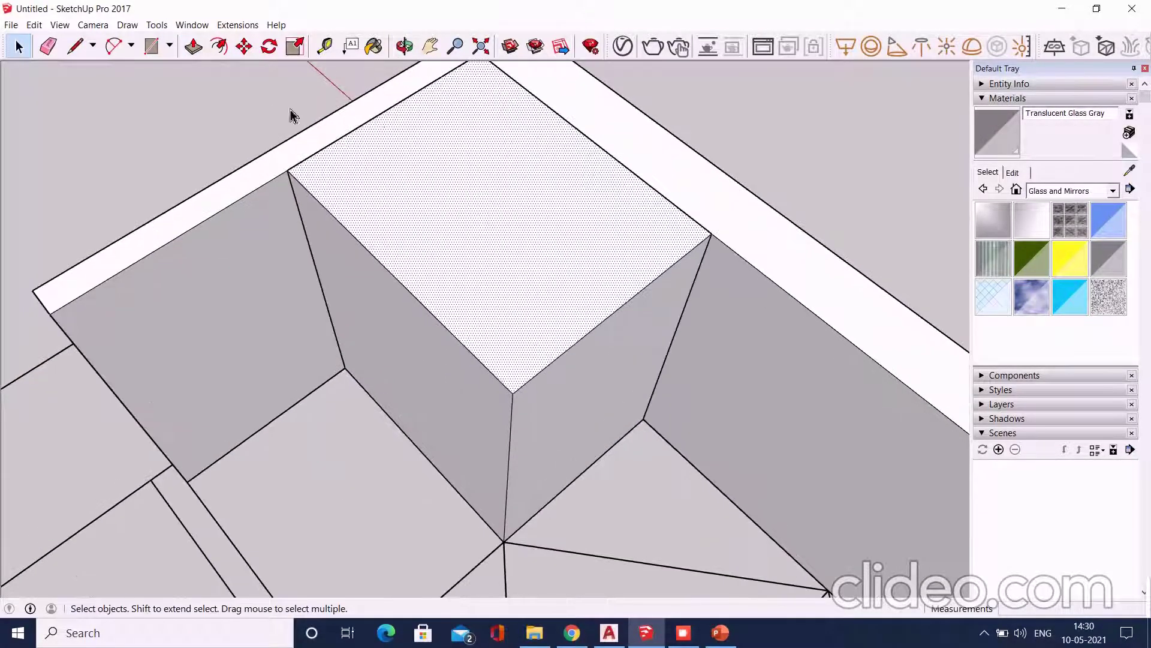
click(231, 55)
scroll(465, 150, up, 2)
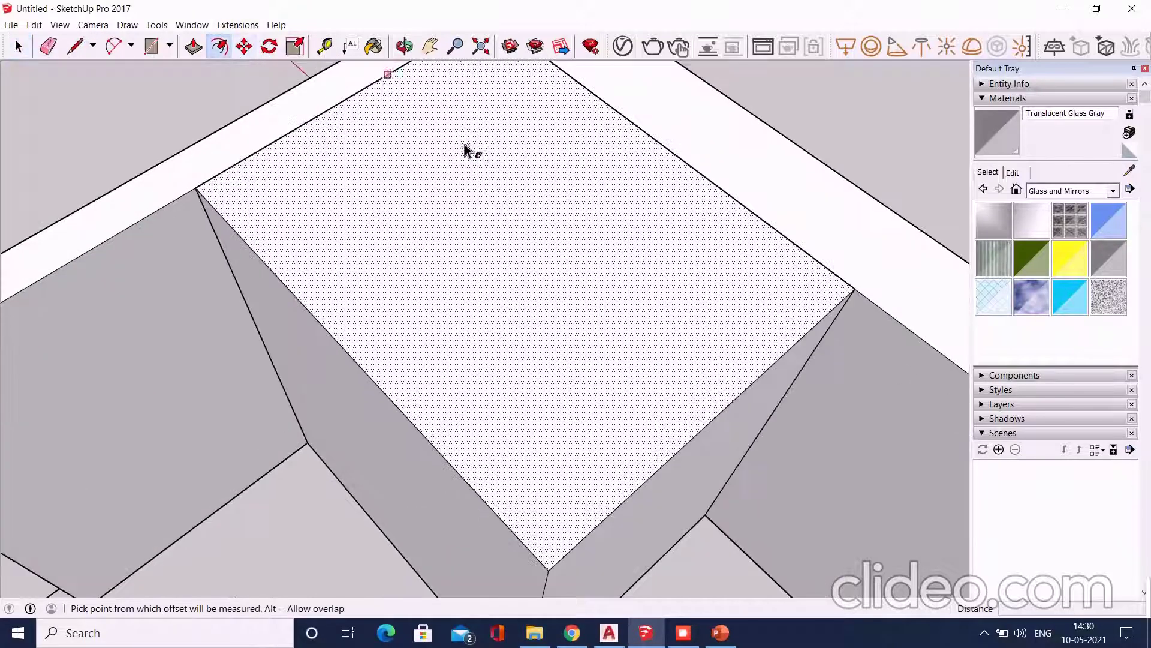
scroll(370, 376, down, 2)
click(378, 380)
key(space)
Raise the inset top 5/16" and group the whole cabinet box
scroll(404, 363, up, 2)
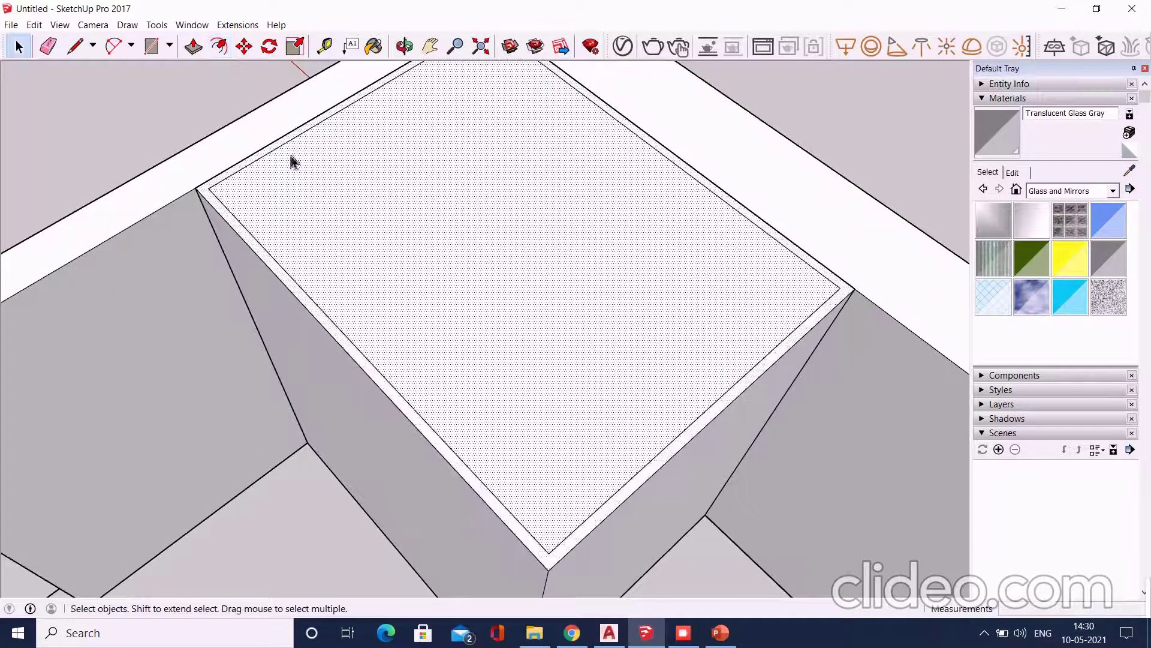
click(193, 48)
scroll(398, 270, down, 2)
scroll(483, 380, down, 2)
scroll(450, 290, up, 3)
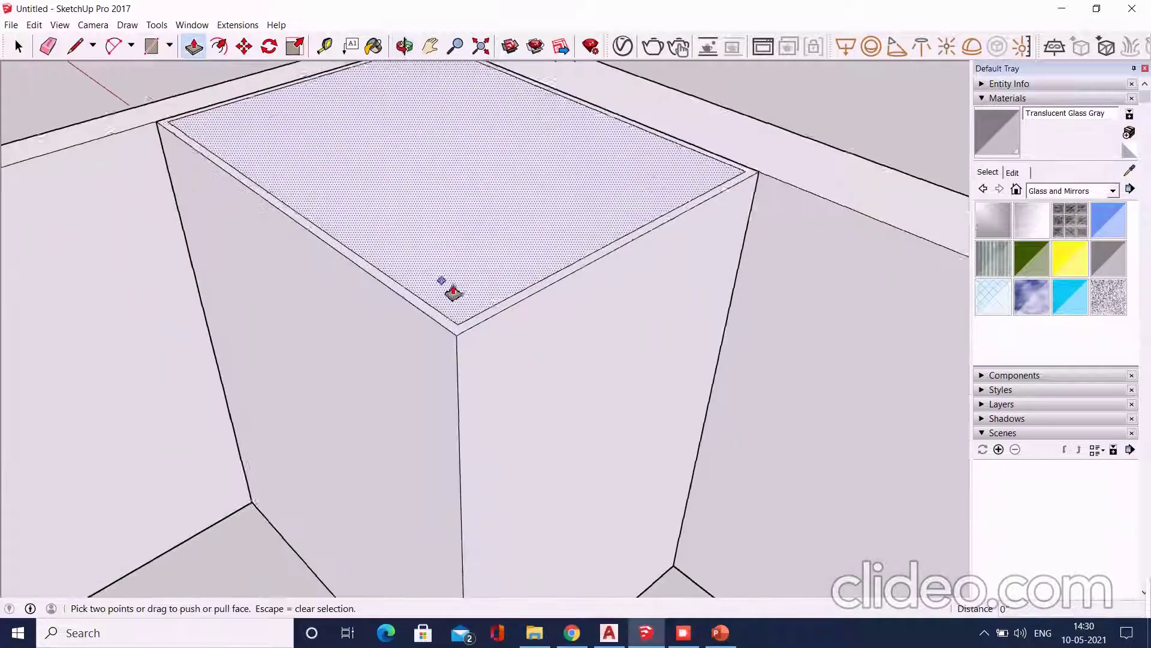
scroll(474, 314, up, 2)
click(474, 303)
scroll(480, 282, down, 2)
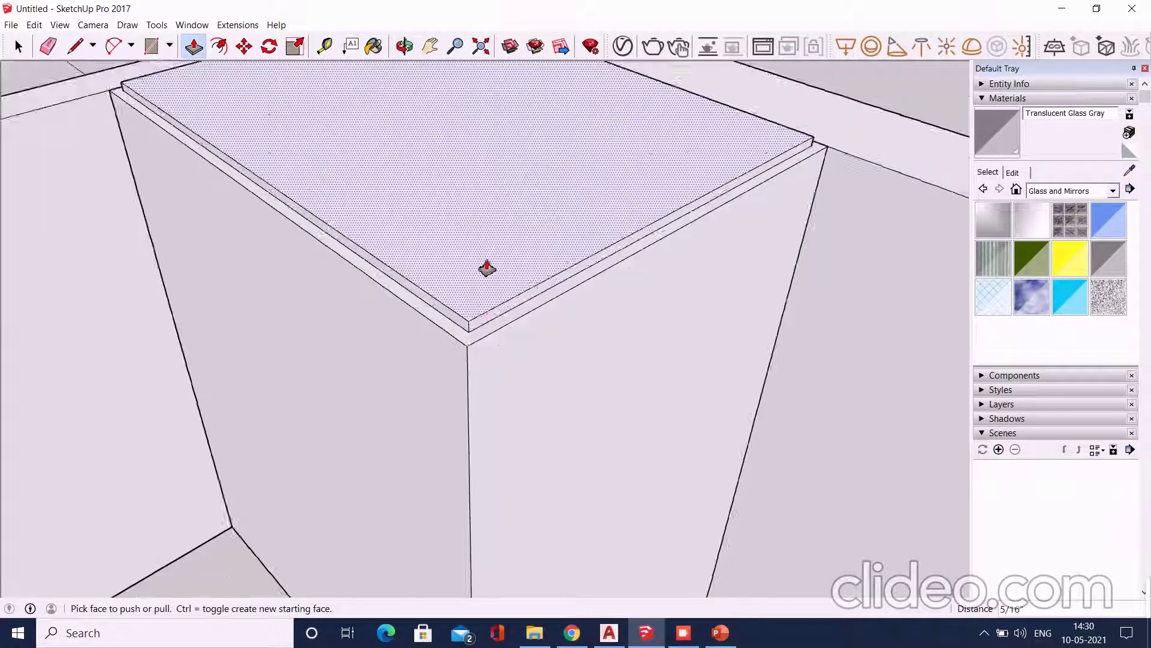
key(space)
scroll(510, 312, up, 2)
triple_click(514, 325)
right_click(510, 318)
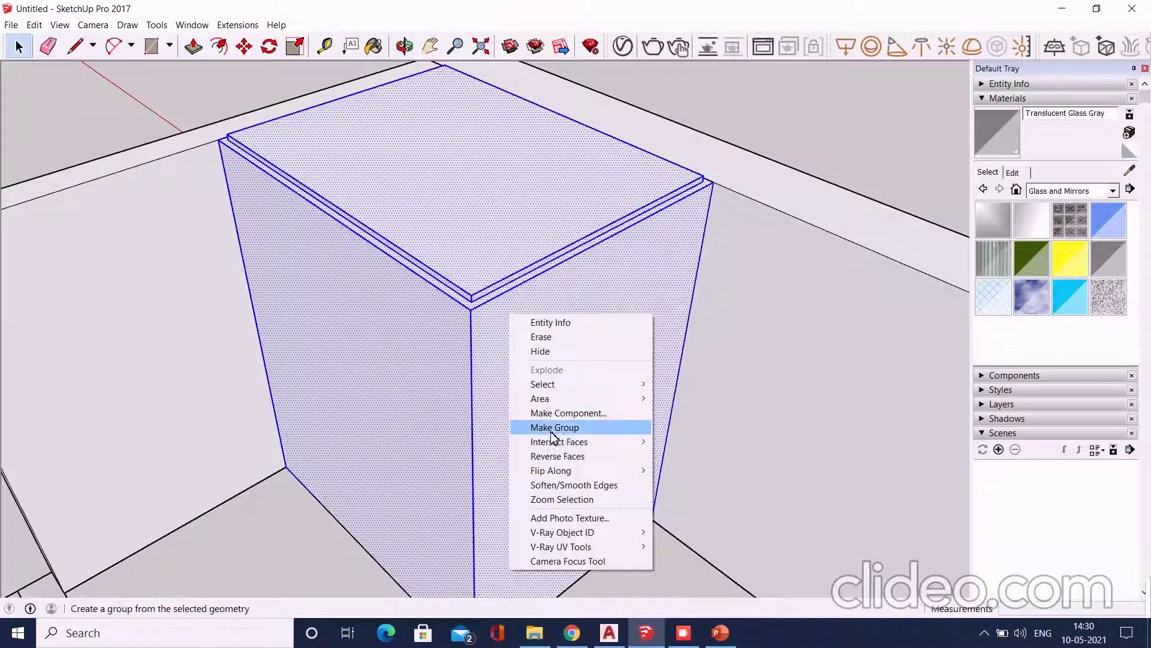
click(553, 438)
Inside the cabinet group, place a Tape Measure guide 1" in from the top face's edge
middle_drag(368, 208, 399, 251)
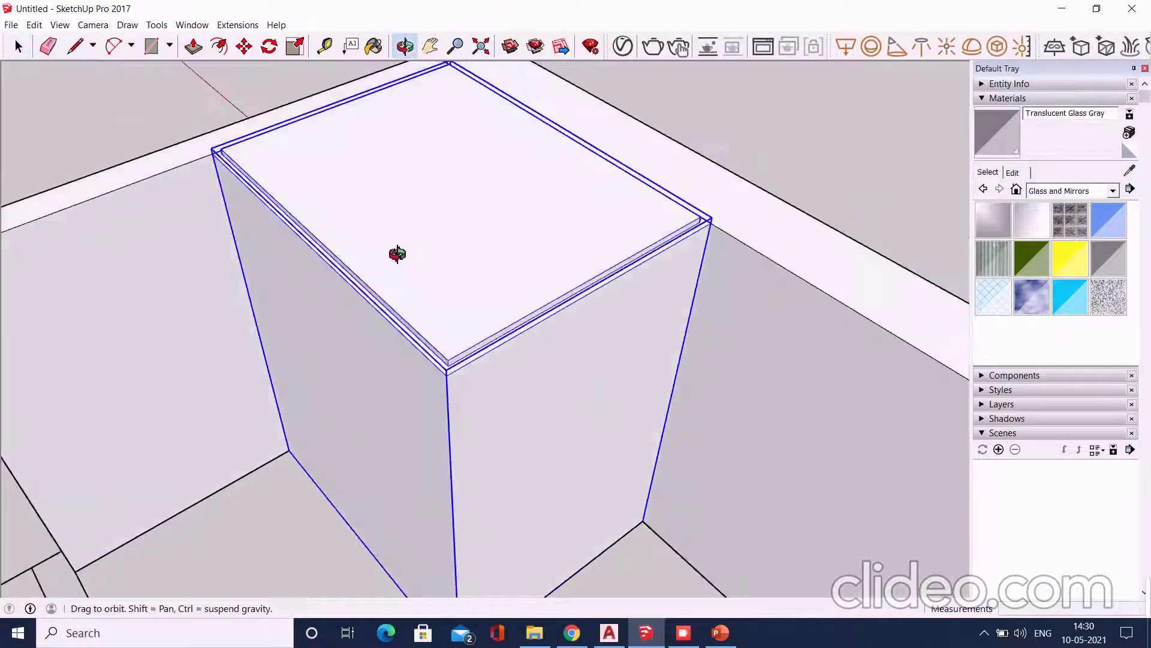
scroll(303, 355, up, 3)
scroll(309, 353, up, 2)
double_click(307, 351)
scroll(307, 349, up, 1)
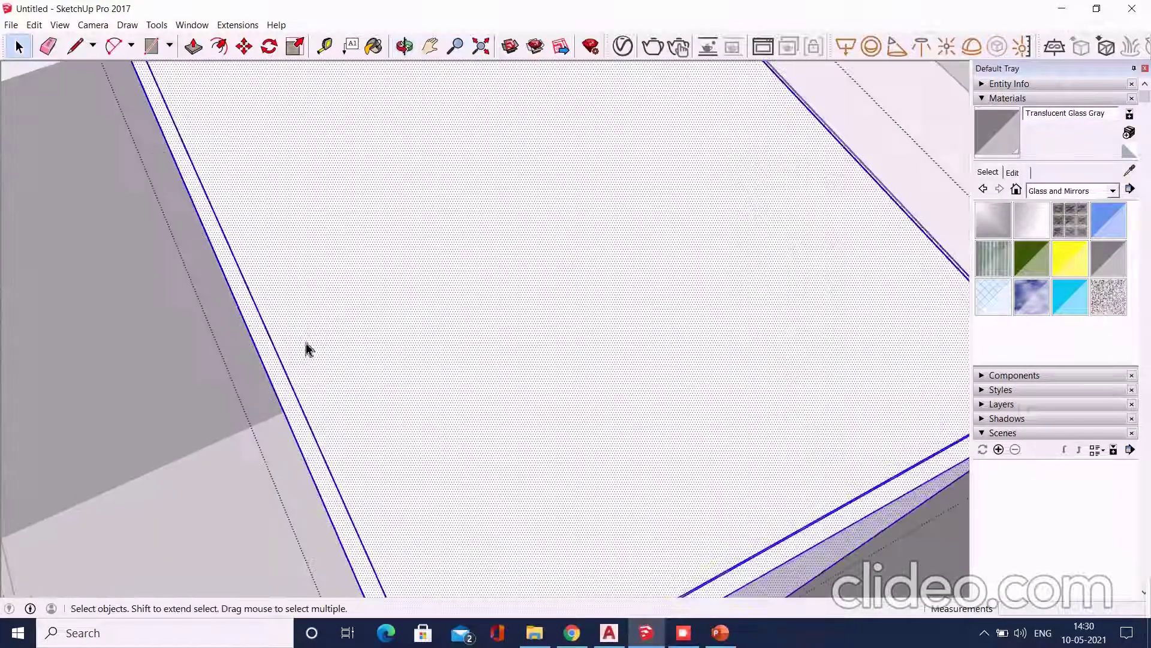
click(274, 116)
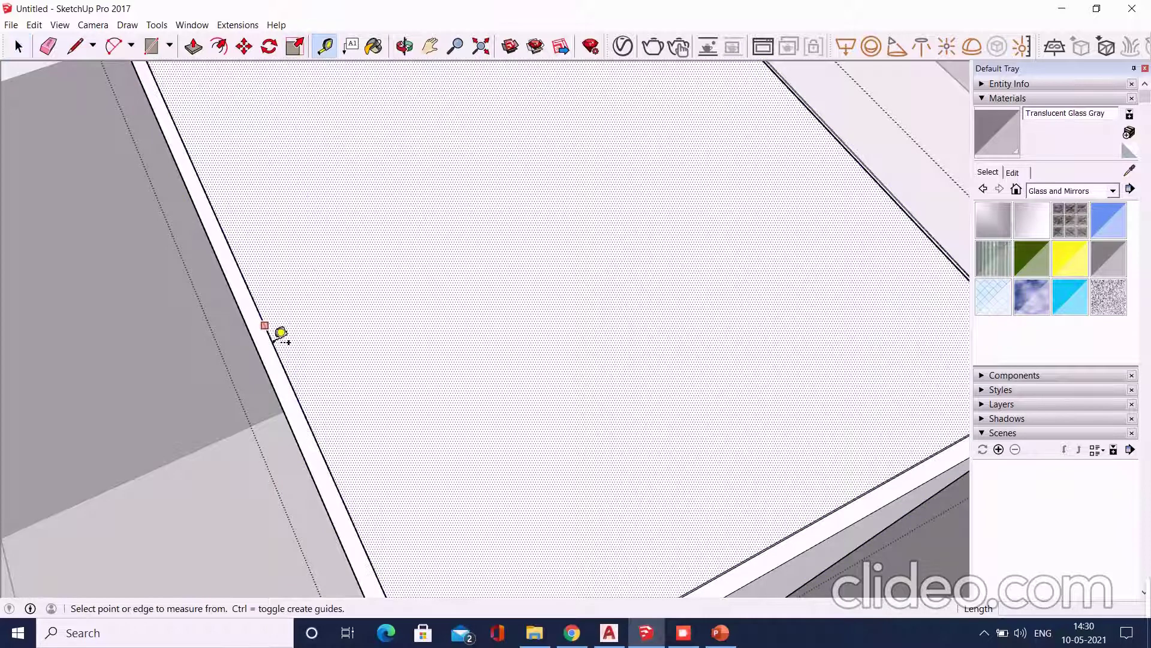
click(266, 323)
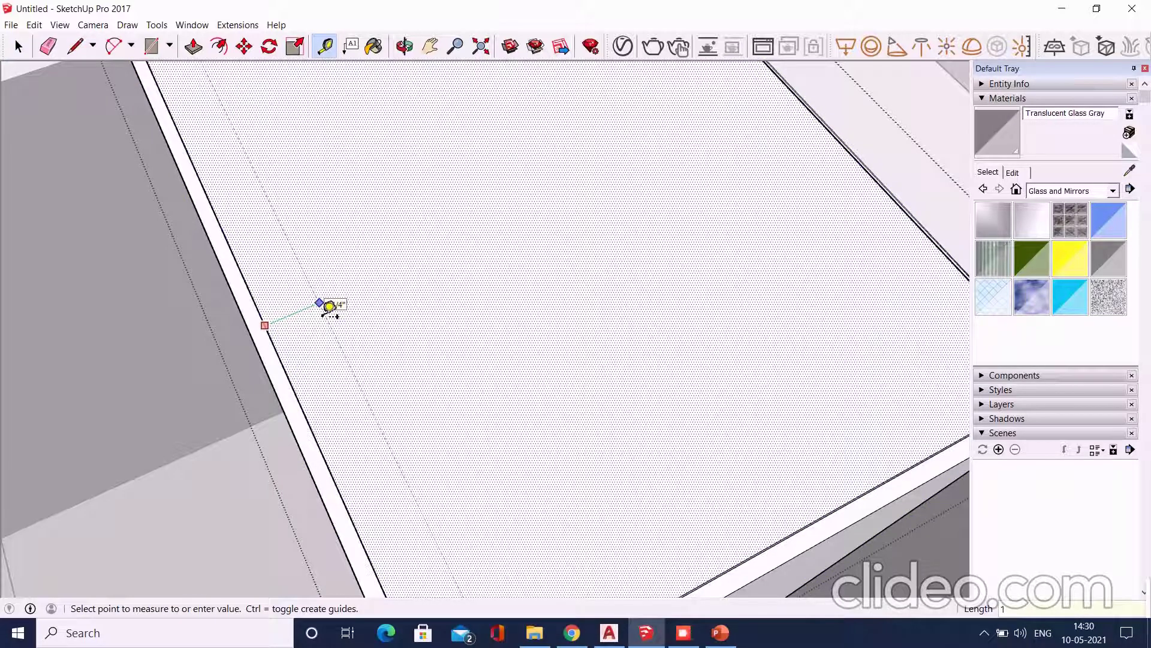
key(Return)
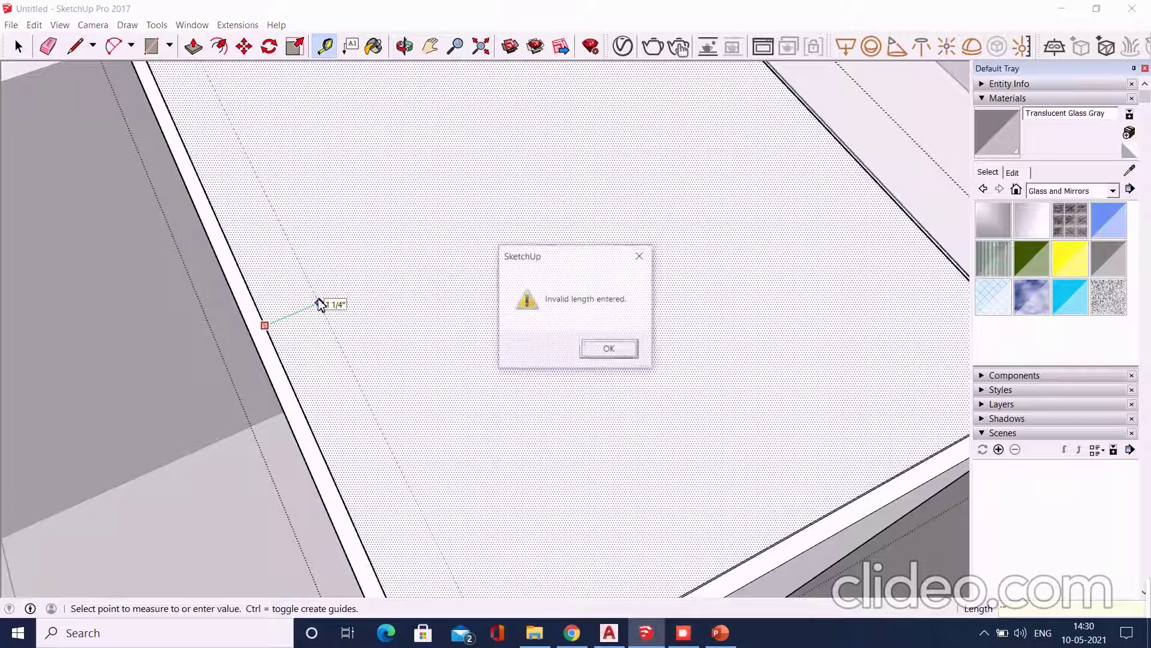
click(610, 356)
text(1)
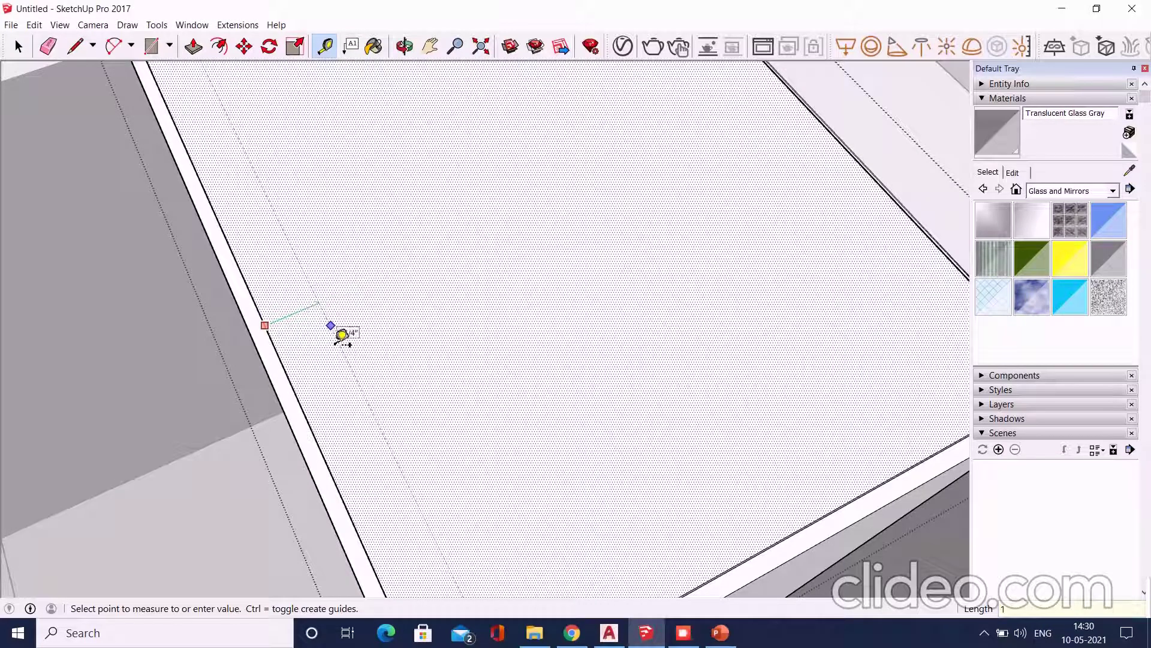
key(Return)
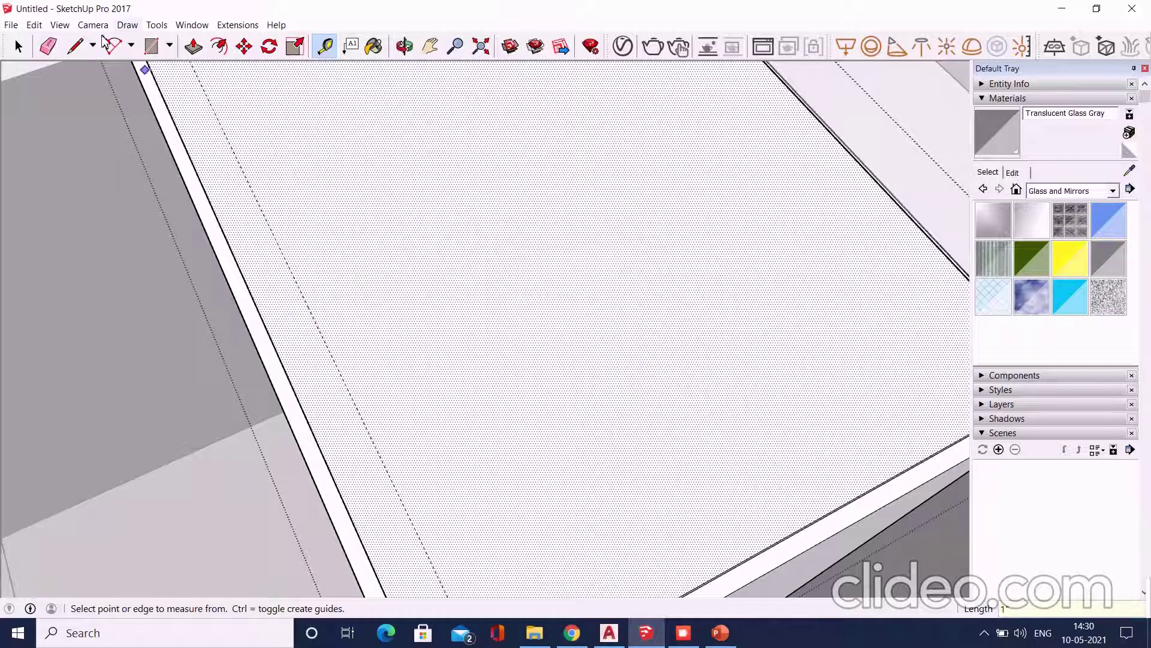
Draw a line along the guide to split the cabinet top face
click(72, 54)
scroll(312, 227, down, 5)
scroll(229, 114, up, 1)
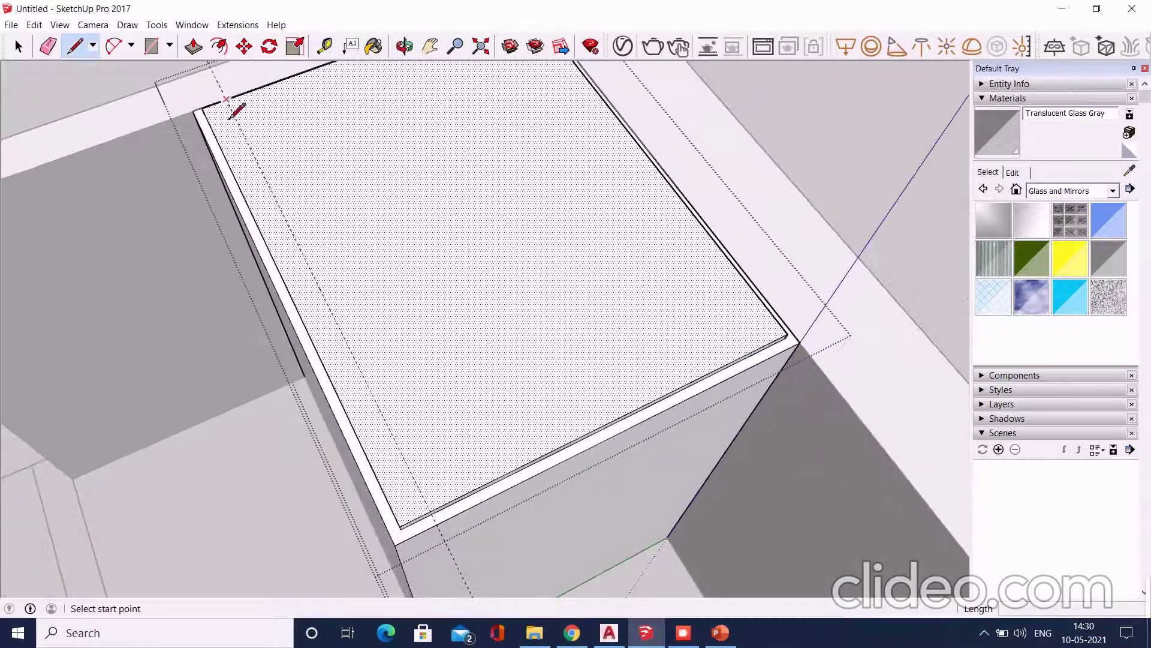
scroll(457, 495, up, 2)
click(436, 530)
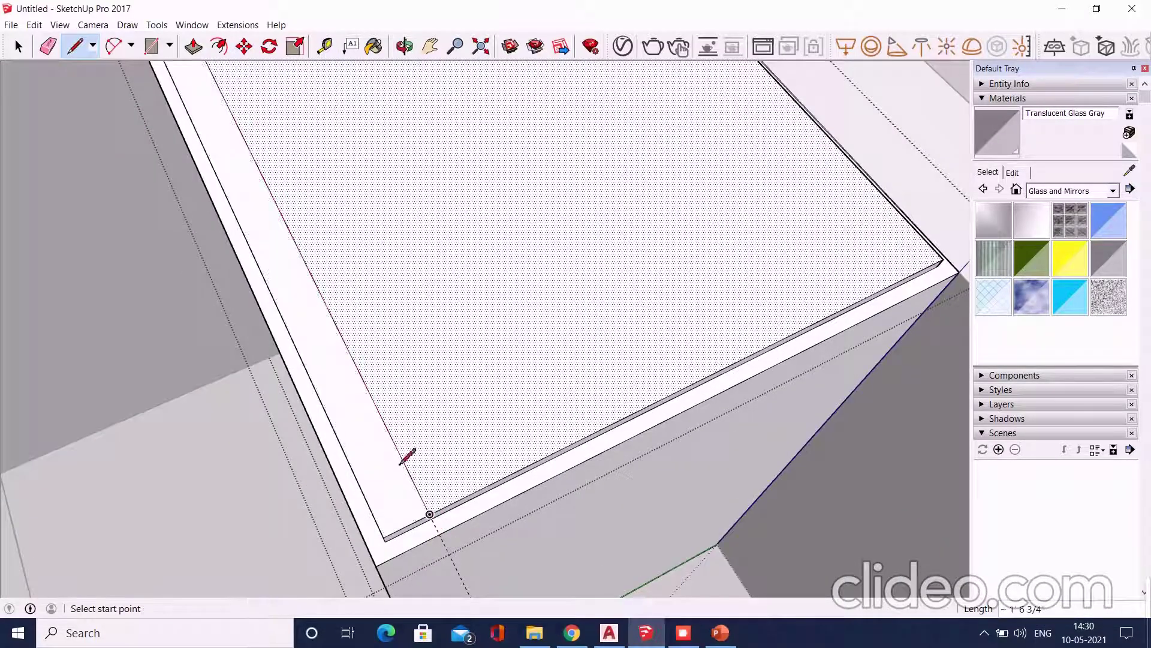
middle_drag(404, 458, 330, 288)
scroll(324, 252, up, 3)
key(space)
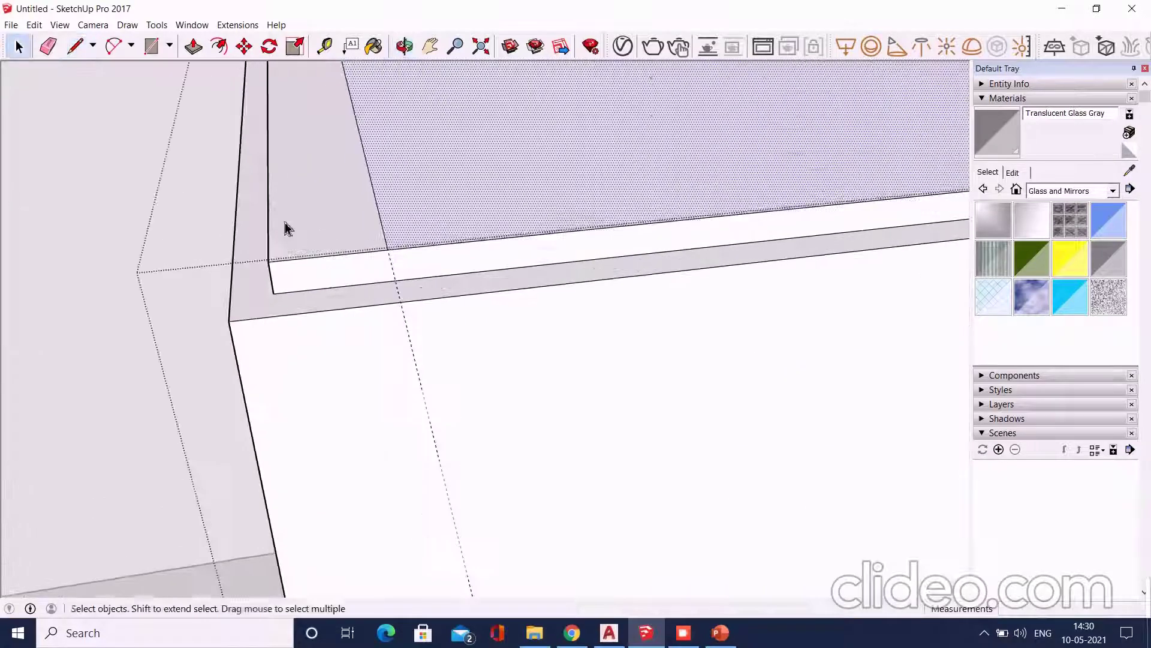
scroll(283, 226, up, 2)
Draw a 2-Point Arc forming a half-disc face on the top's edge strip
click(114, 47)
scroll(350, 324, up, 1)
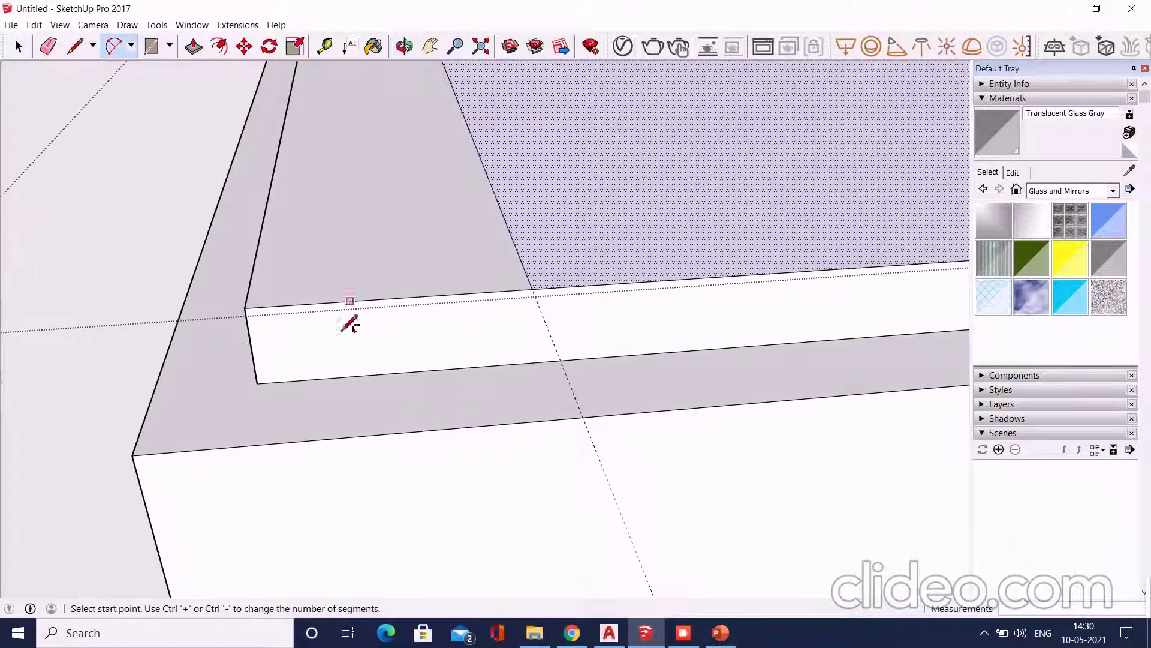
click(245, 308)
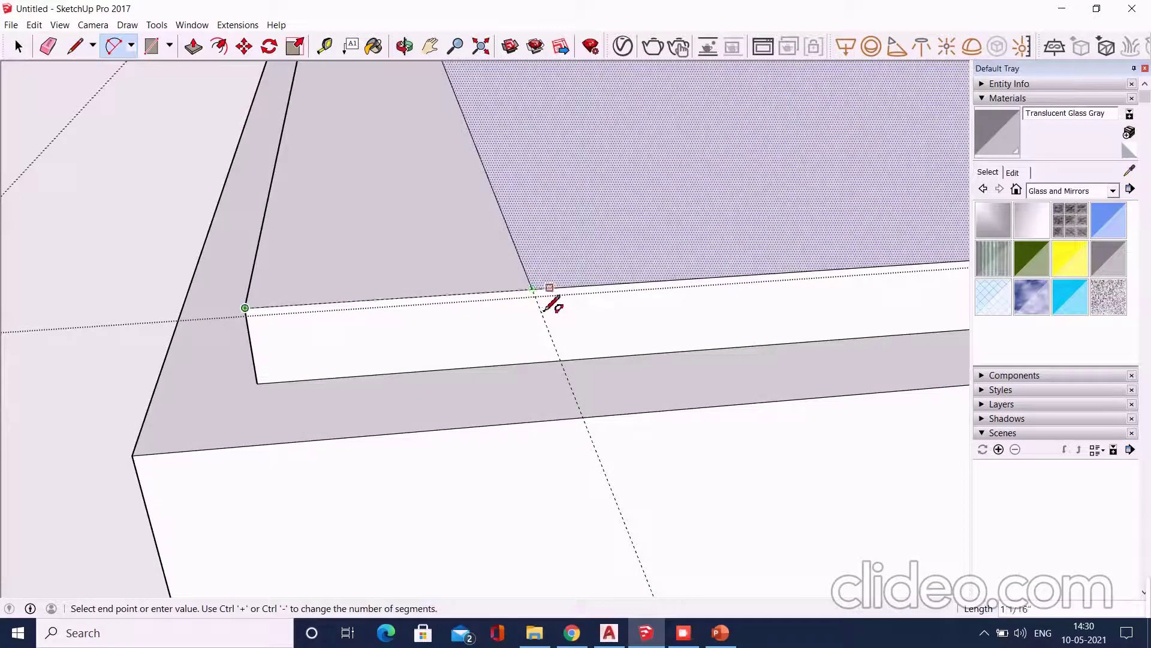
click(396, 373)
key(space)
scroll(408, 360, down, 1)
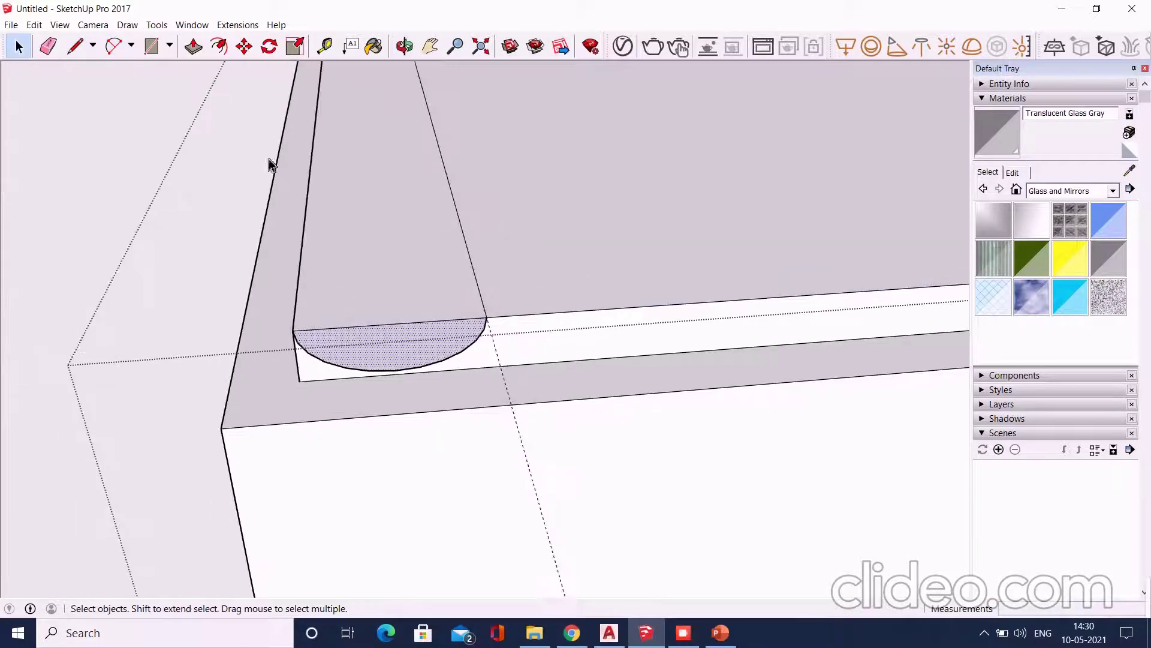
scroll(401, 479, down, 2)
Push/Pull the half-disc face up into a tall half-cylinder
click(424, 431)
click(407, 329)
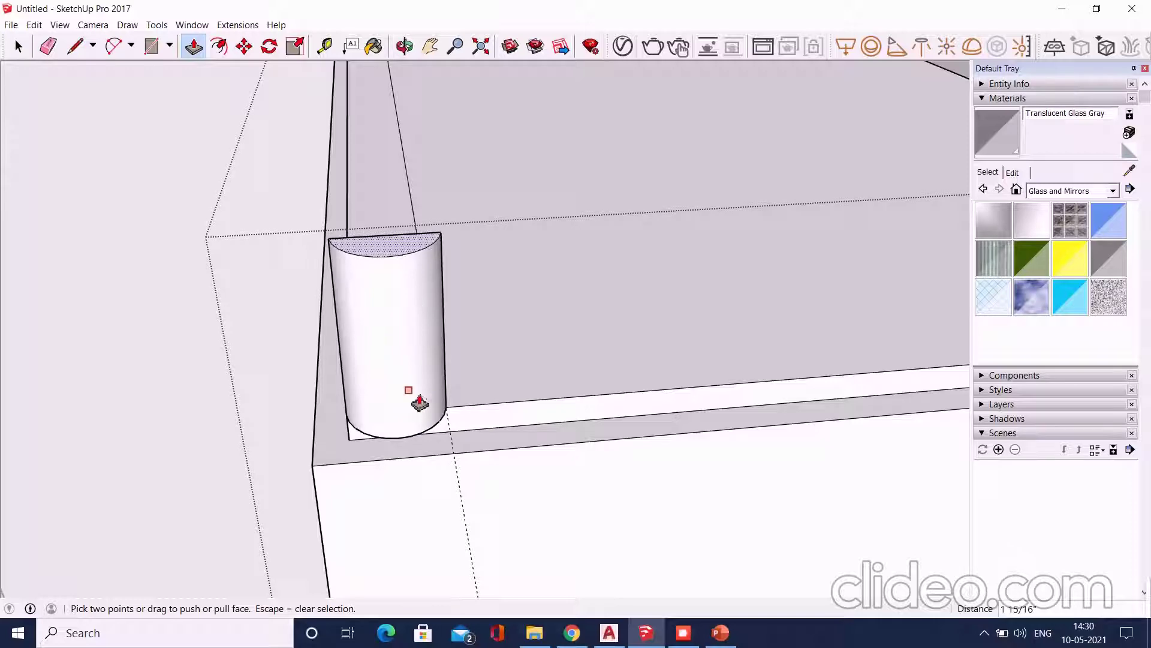
click(426, 428)
scroll(457, 482, up, 2)
scroll(383, 424, up, 2)
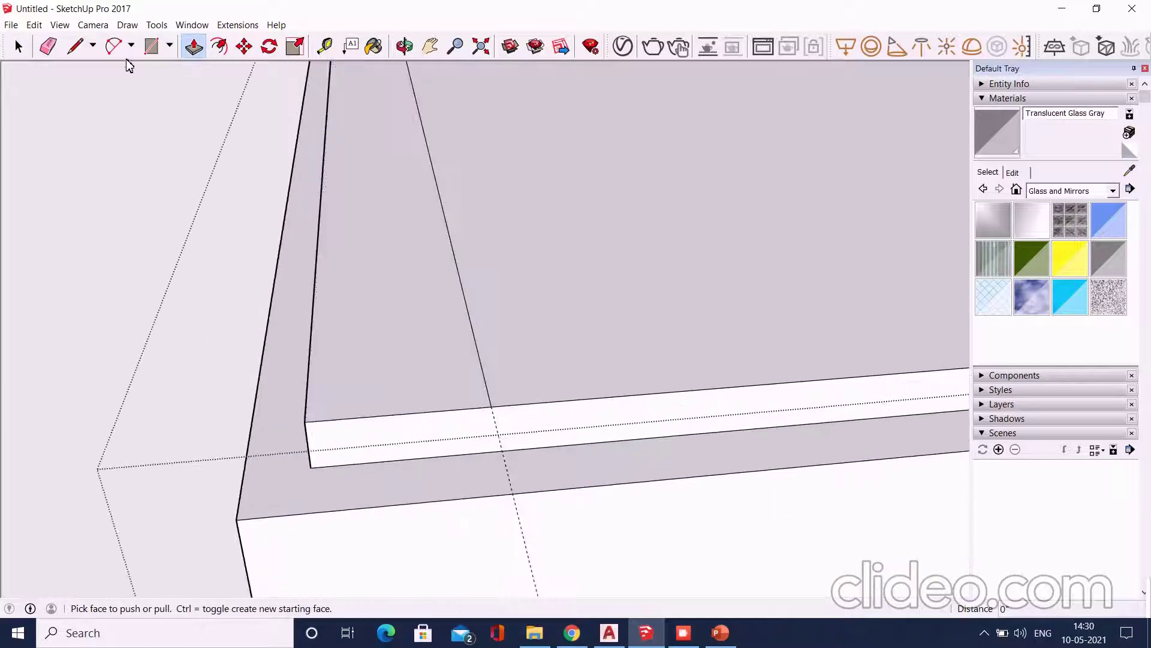
Draw a semicircular arc at the cabinet box's front corner edge
click(114, 46)
click(305, 421)
scroll(378, 471, up, 2)
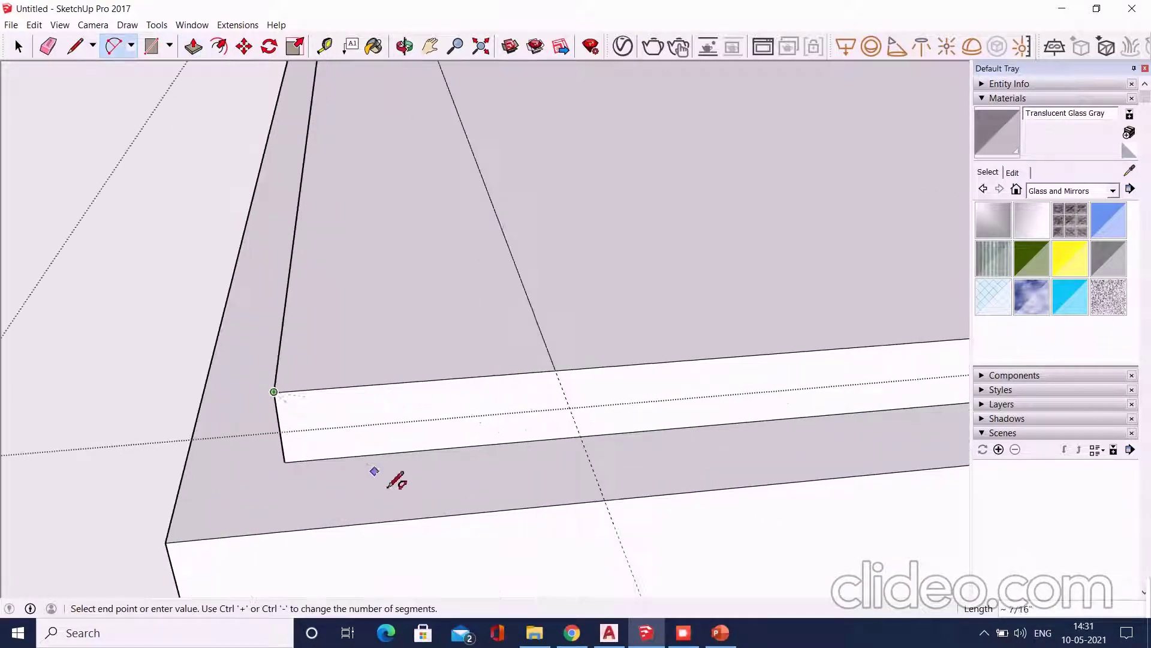
scroll(564, 391, up, 1)
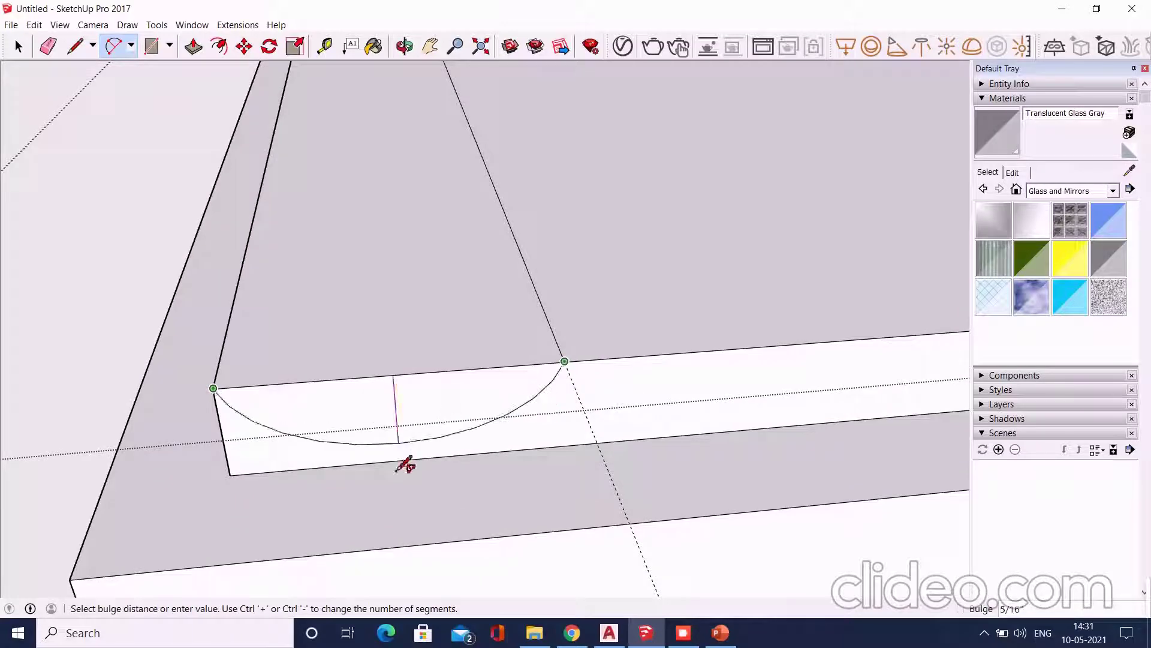
scroll(387, 474, up, 1)
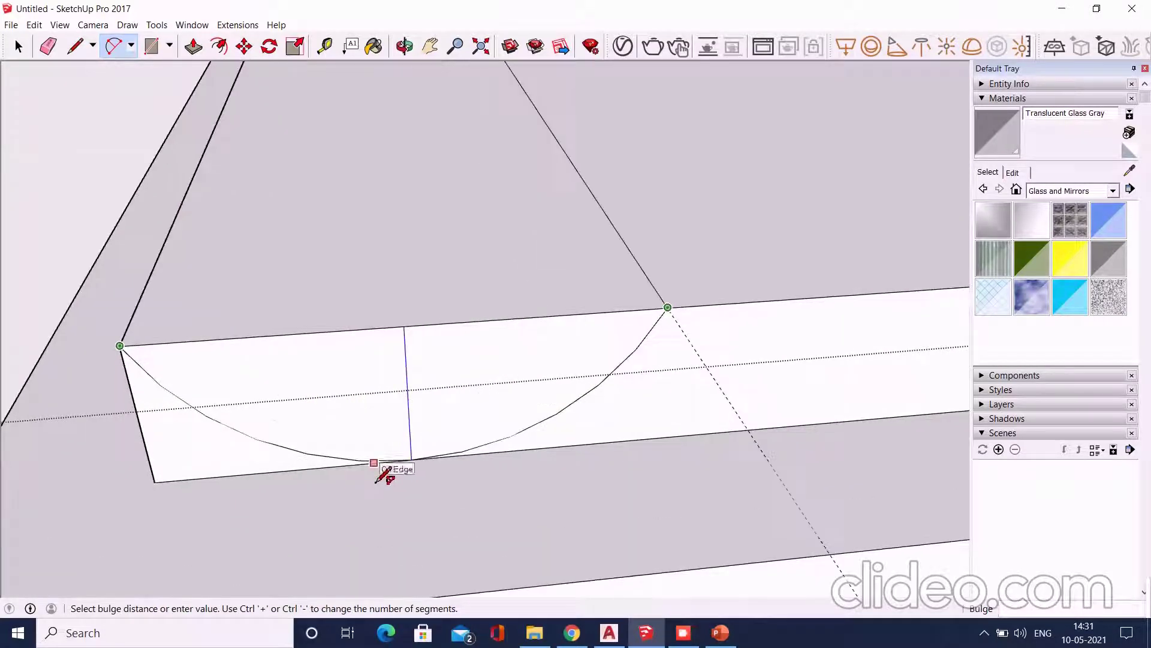
click(420, 437)
key(space)
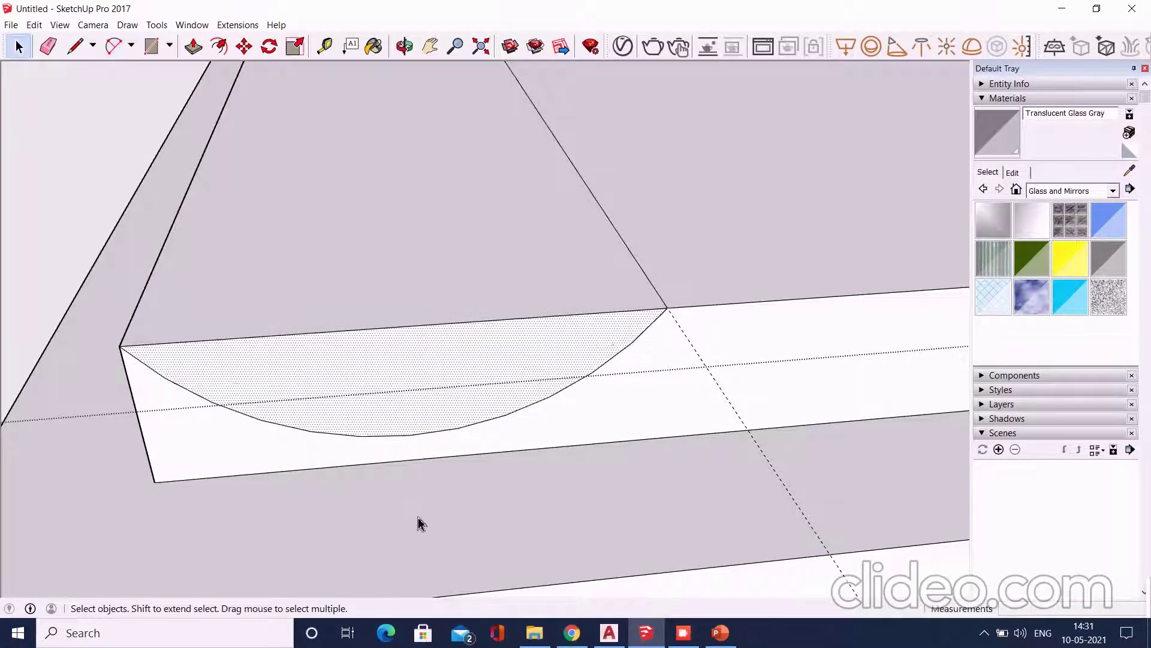
scroll(419, 521, down, 2)
Push/Pull the semicircle face into a curved solid along the edge
click(192, 51)
middle_drag(398, 576, 421, 524)
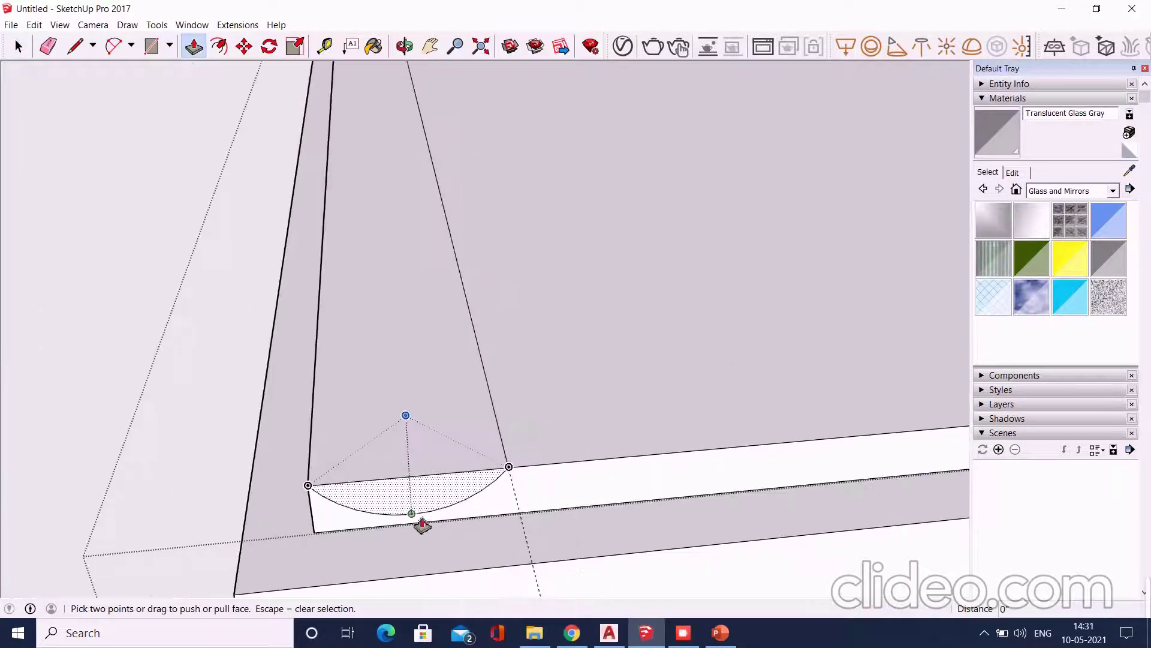
click(421, 525)
click(386, 312)
scroll(469, 436, down, 3)
mouse_move(448, 483)
middle_down()
mouse_move(440, 384)
mouse_move(434, 416)
middle_up()
Undo the first pull, then push the curved face through the box's full length
drag(437, 451, 410, 211)
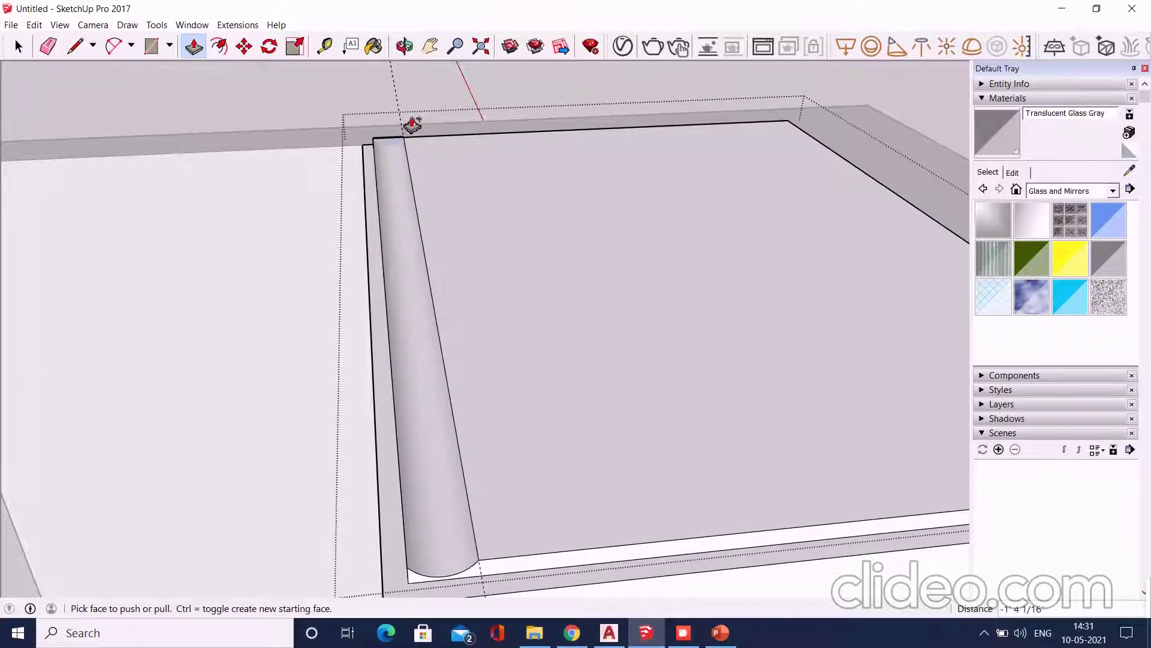
key(ctrl+z)
drag(439, 456, 413, 172)
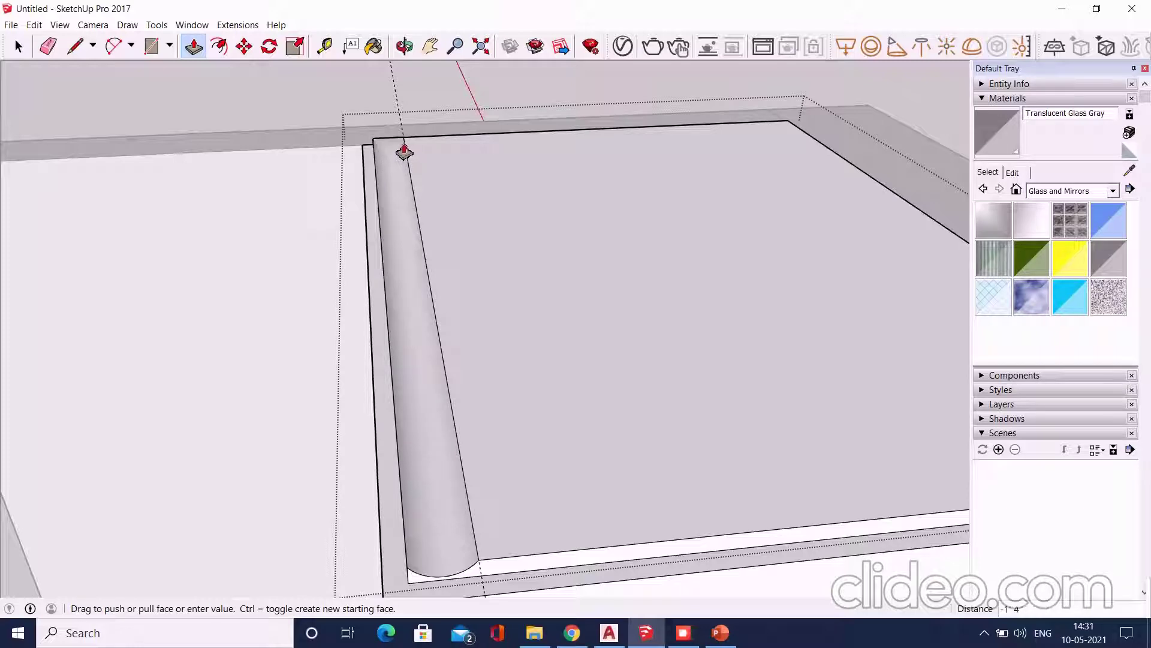
scroll(398, 146, up, 2)
scroll(393, 141, up, 3)
scroll(393, 141, up, 4)
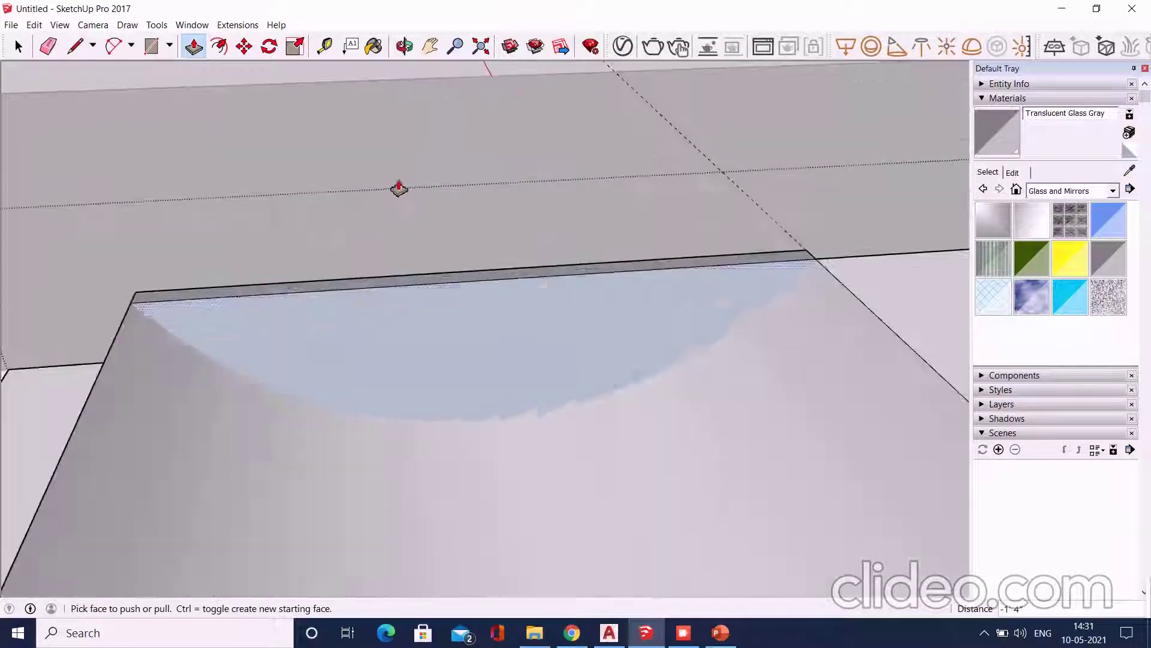
drag(383, 386, 360, 334)
scroll(372, 339, down, 3)
Delete the leftover semicircular end face of the groove
key(space)
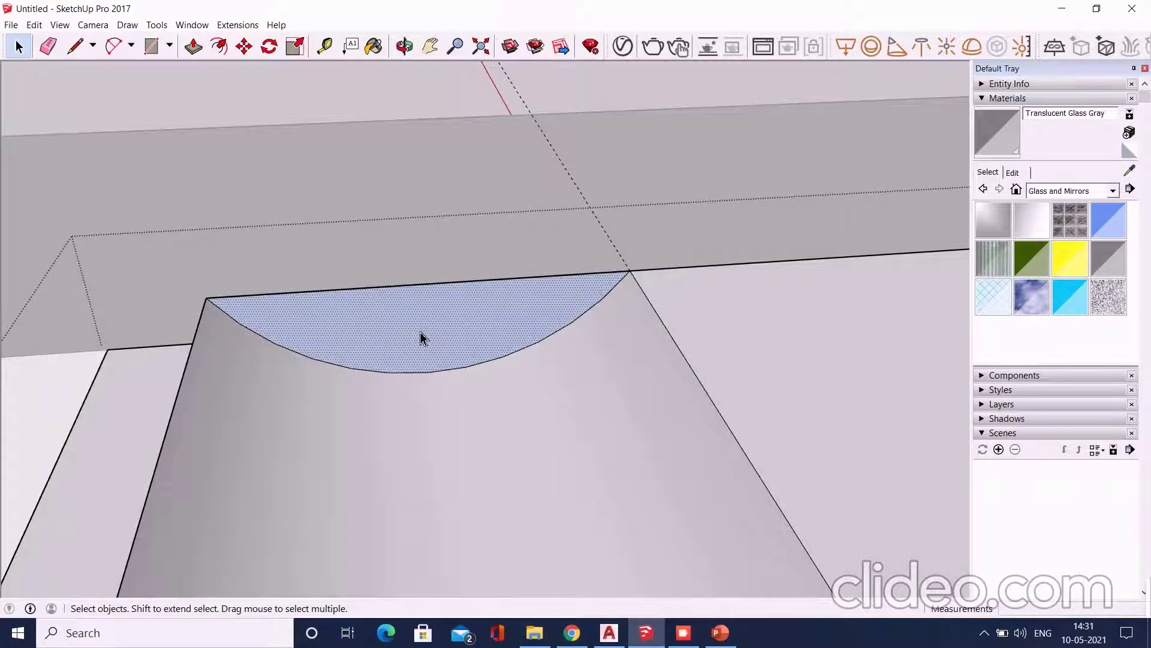
key(Delete)
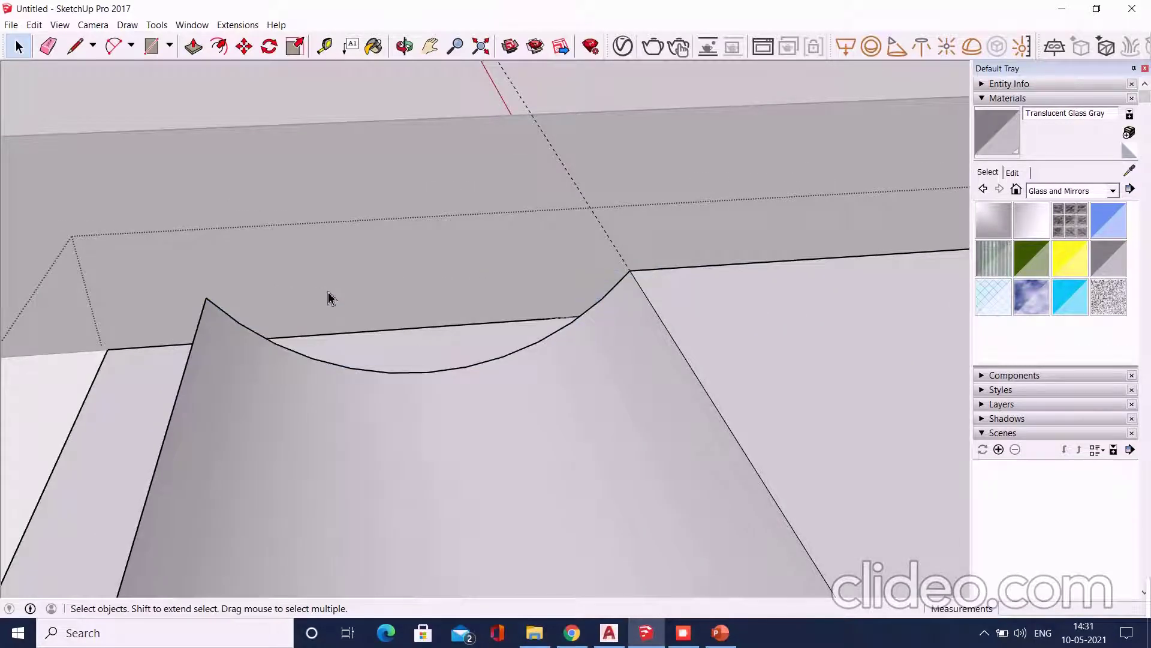
scroll(332, 285, down, 3)
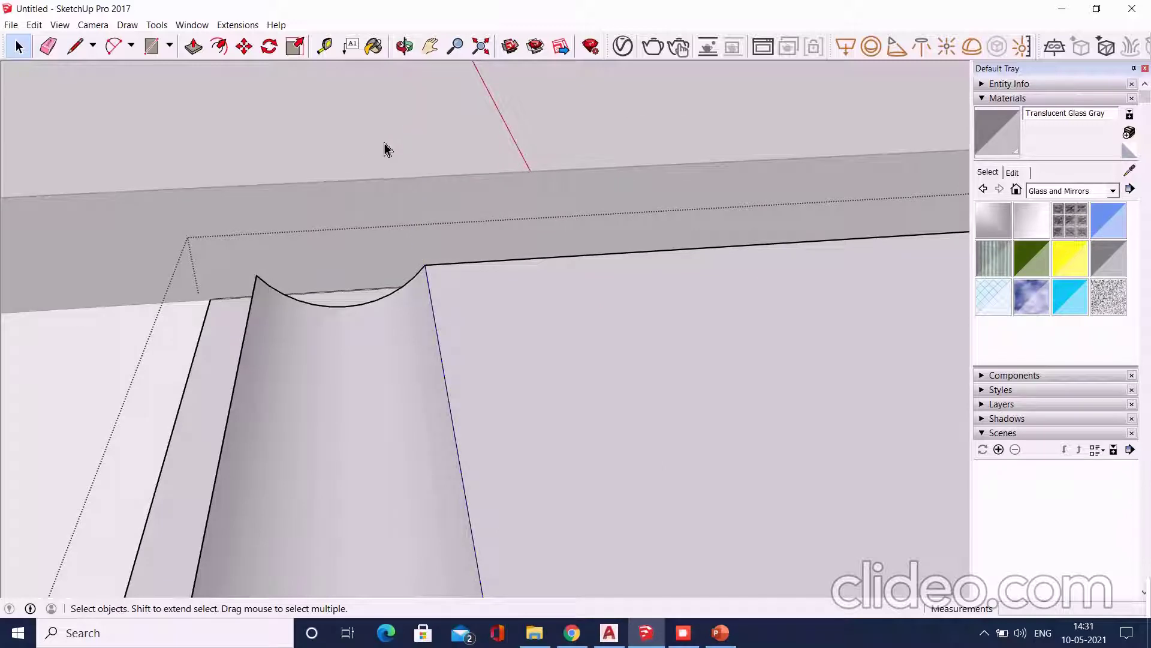
scroll(387, 145, down, 3)
scroll(488, 277, down, 3)
scroll(490, 277, down, 2)
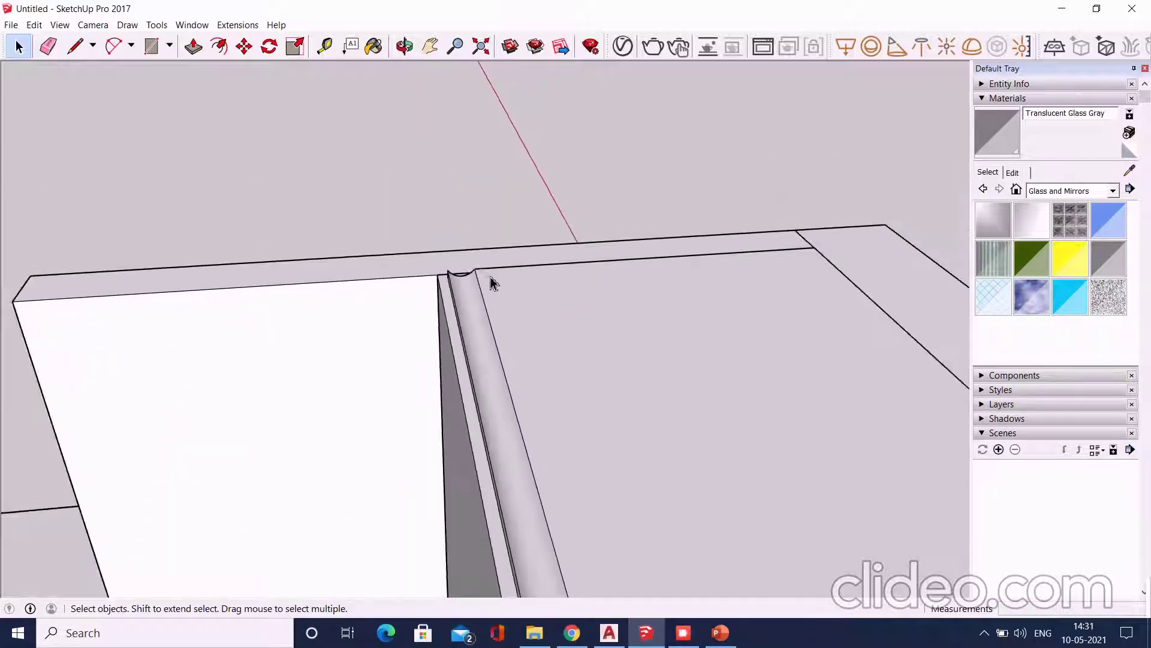
scroll(494, 275, down, 3)
scroll(558, 456, down, 2)
scroll(552, 456, up, 2)
Copy the grooved cabinet box and snap the copy against the original's left side
click(552, 457)
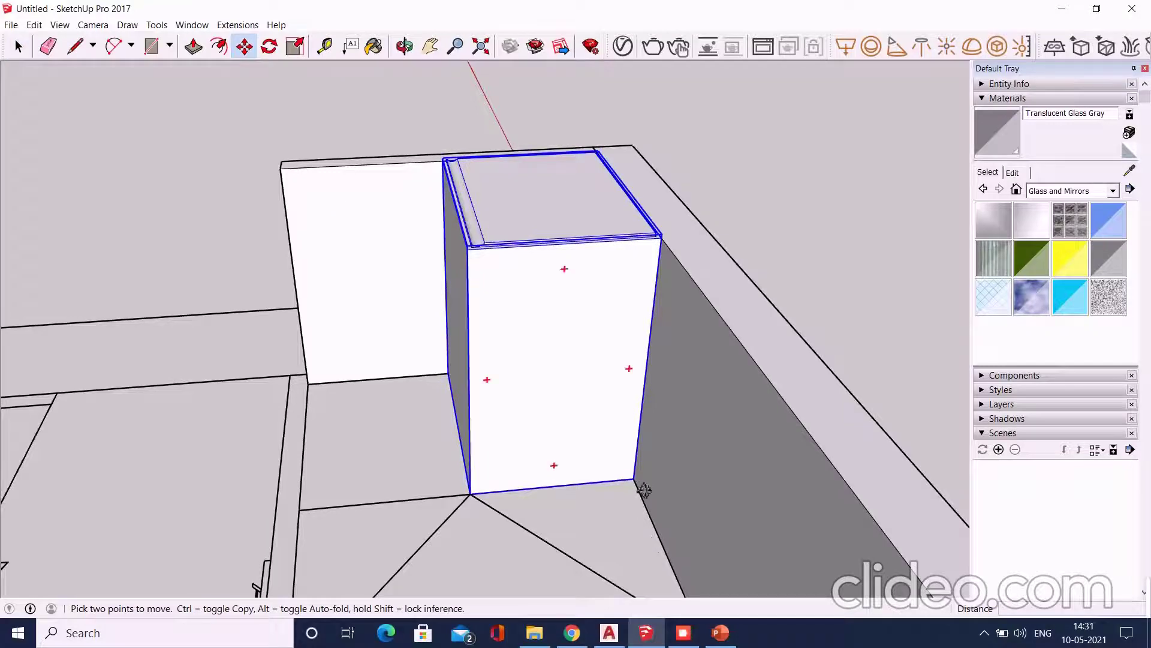
key(ctrl)
click(644, 491)
click(470, 493)
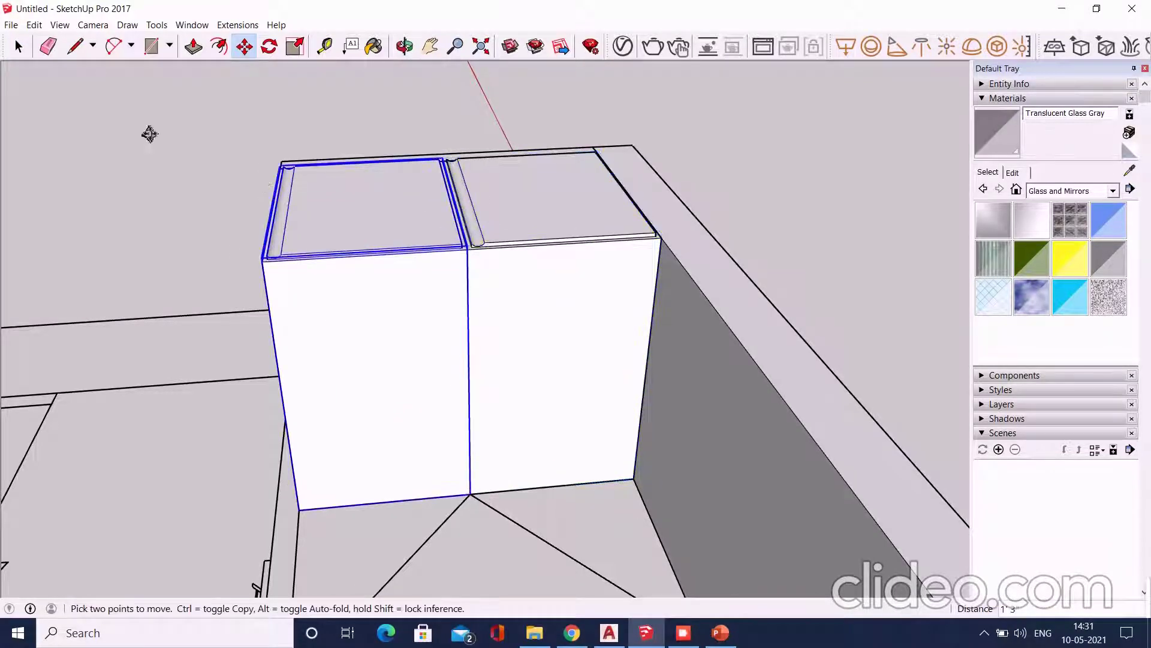
click(17, 48)
Orbit to an overhead view to inspect the paired cabinet row
mouse_move(188, 267)
middle_down()
mouse_move(554, 369)
mouse_move(521, 437)
mouse_move(578, 218)
mouse_move(282, 560)
mouse_move(691, 510)
mouse_move(486, 308)
mouse_move(665, 342)
middle_up()
scroll(654, 342, up, 3)
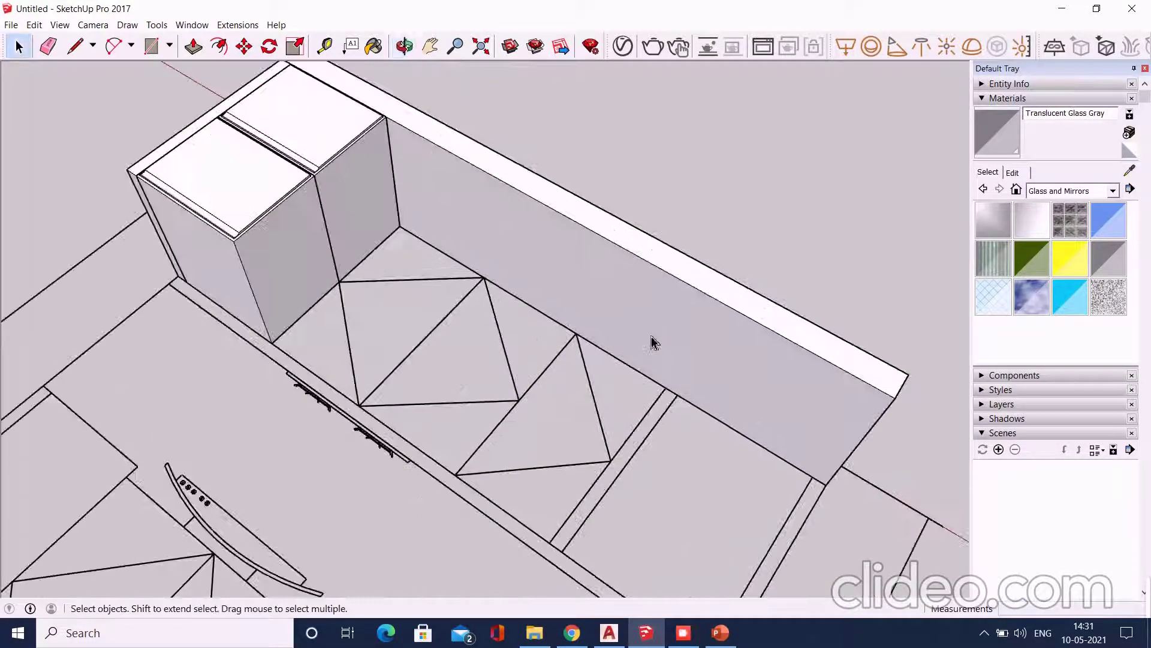
mouse_move(360, 334)
middle_down()
mouse_move(429, 375)
mouse_move(230, 364)
middle_up()
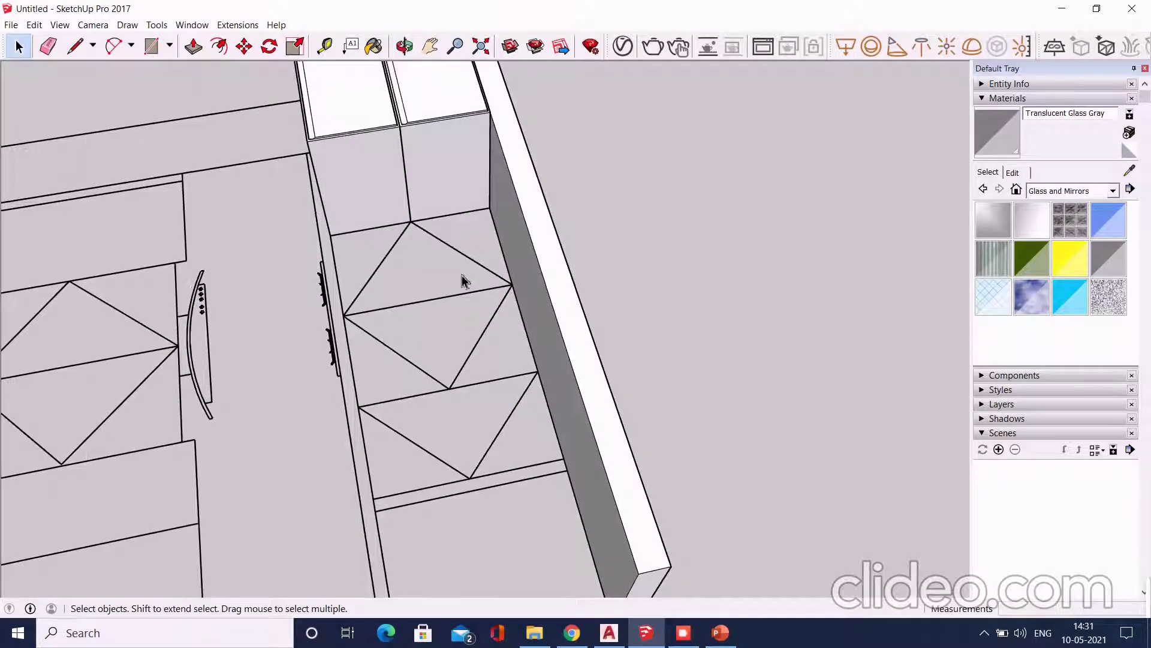
mouse_move(385, 388)
middle_down()
mouse_move(504, 437)
mouse_move(939, 397)
mouse_move(691, 462)
mouse_move(717, 458)
middle_up()
scroll(527, 348, up, 3)
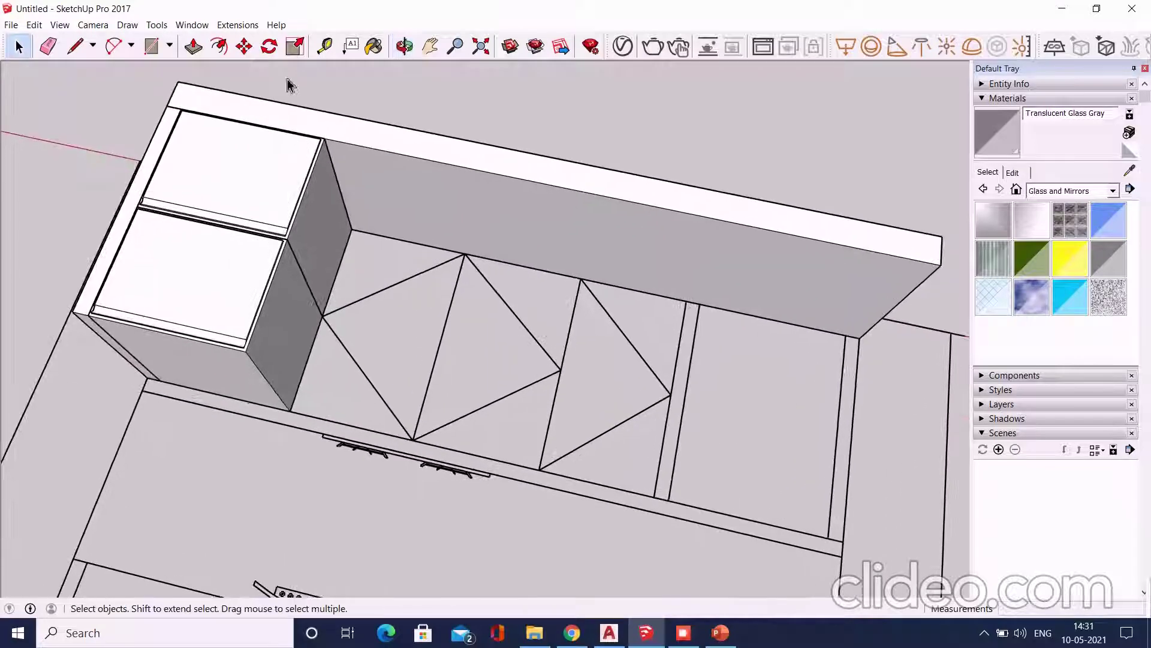
scroll(533, 436, up, 1)
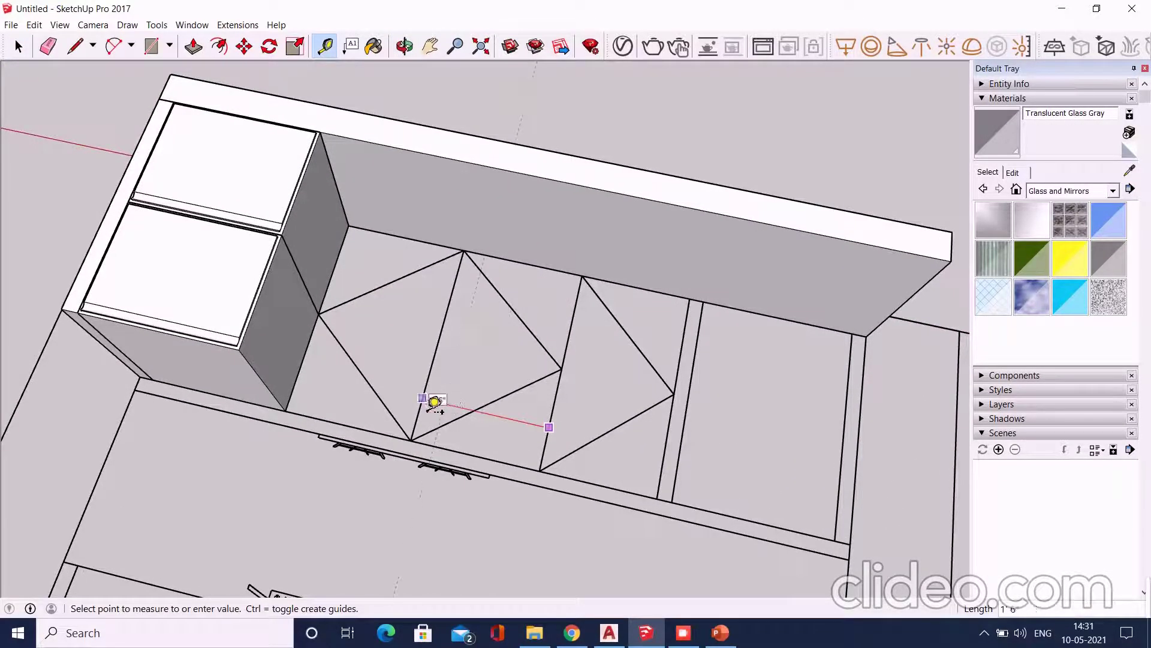
key(Escape)
mouse_move(348, 277)
middle_down()
mouse_move(411, 360)
mouse_move(43, 385)
middle_up()
scroll(381, 322, down, 4)
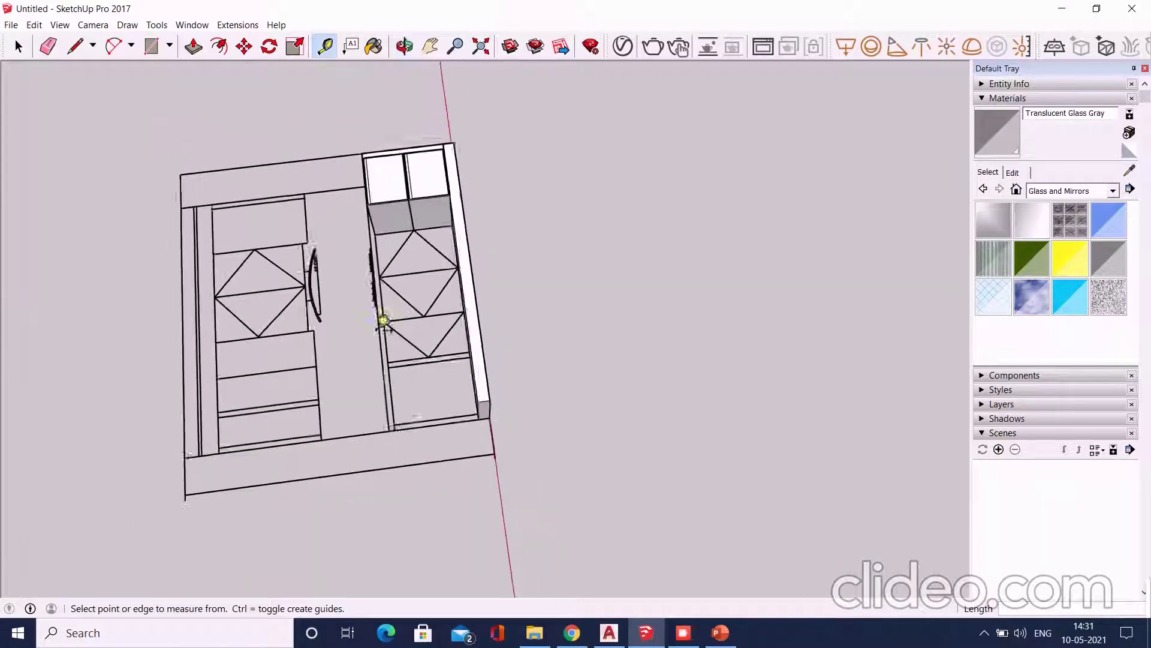
scroll(404, 254, down, 2)
mouse_move(404, 254)
middle_down()
mouse_move(98, 334)
mouse_move(457, 362)
middle_up()
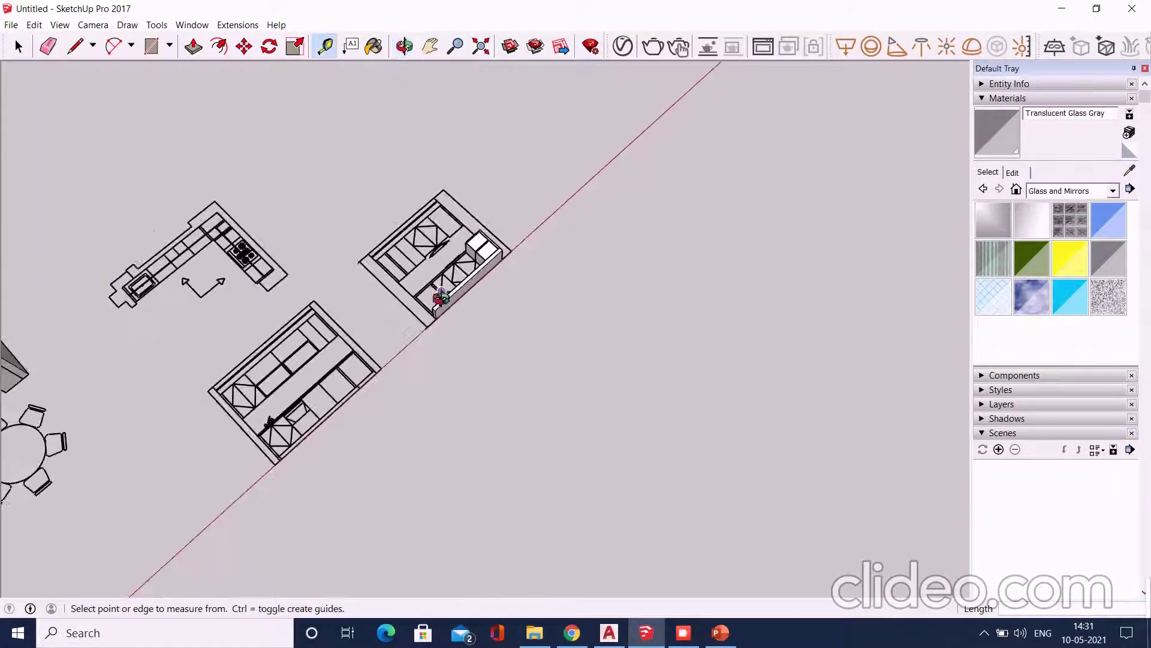
mouse_move(440, 295)
middle_down()
mouse_move(394, 262)
mouse_move(137, 262)
middle_up()
scroll(162, 201, up, 2)
scroll(294, 165, up, 3)
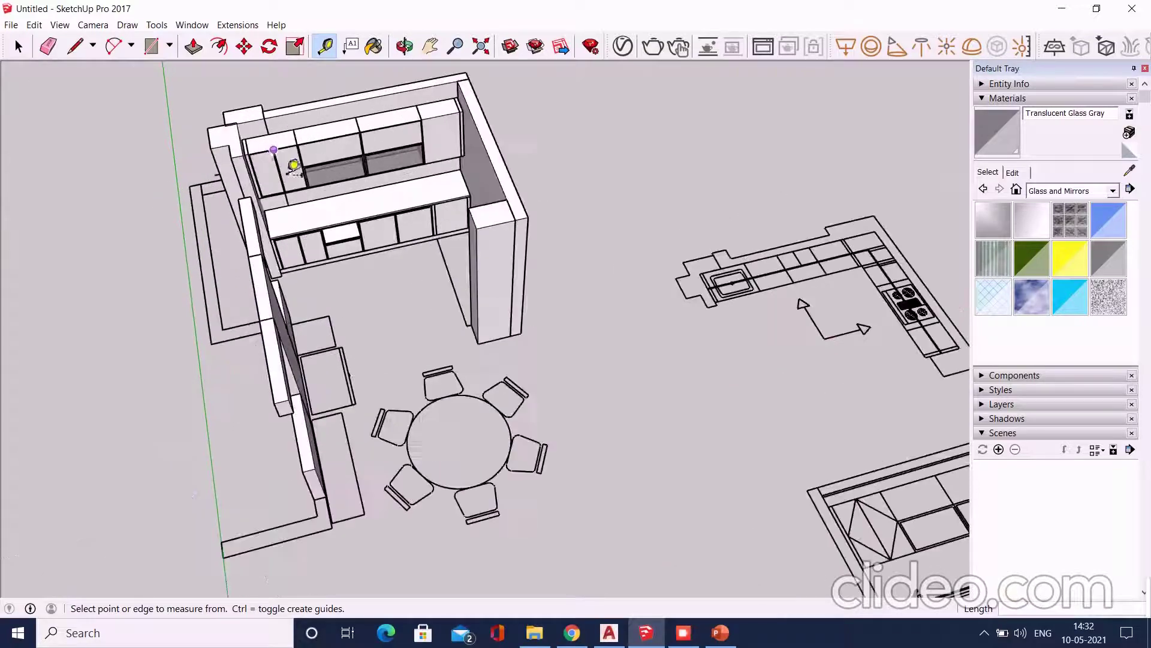
key(space)
scroll(411, 282, up, 3)
mouse_move(411, 282)
middle_down()
mouse_move(381, 72)
mouse_move(391, 121)
mouse_move(380, 242)
middle_up()
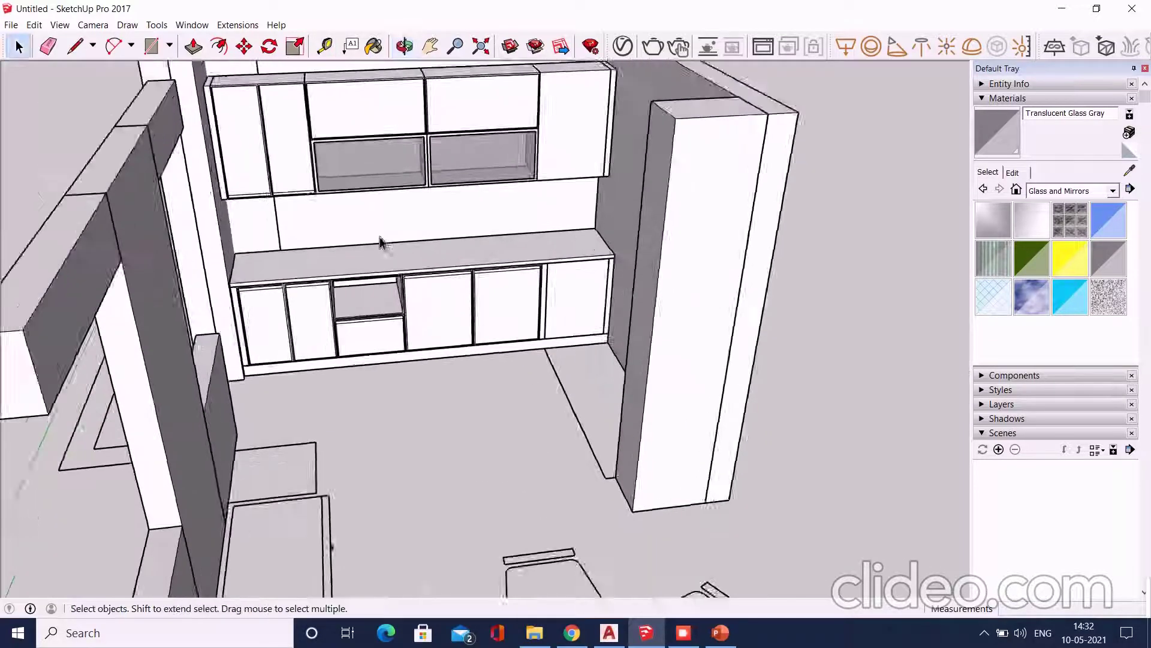
scroll(250, 398, up, 3)
click(301, 286)
middle_drag(301, 286, 200, 284)
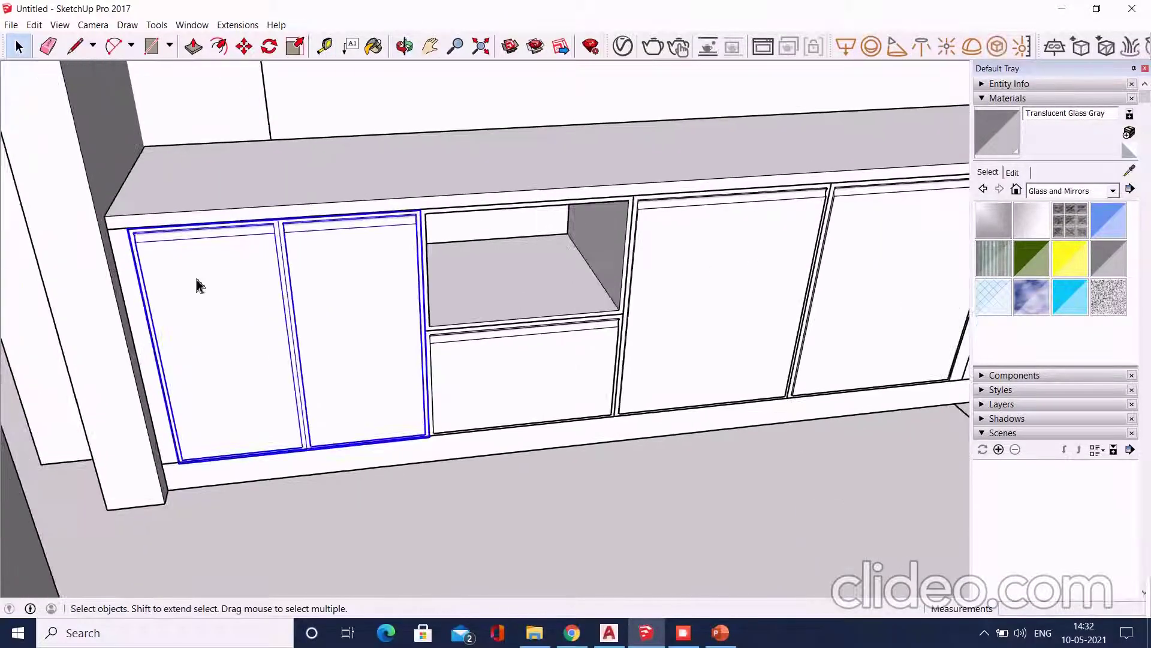
Copy the two door panels and drop the copy beside the grooved tall cabinet pair
click(244, 47)
scroll(162, 457, up, 4)
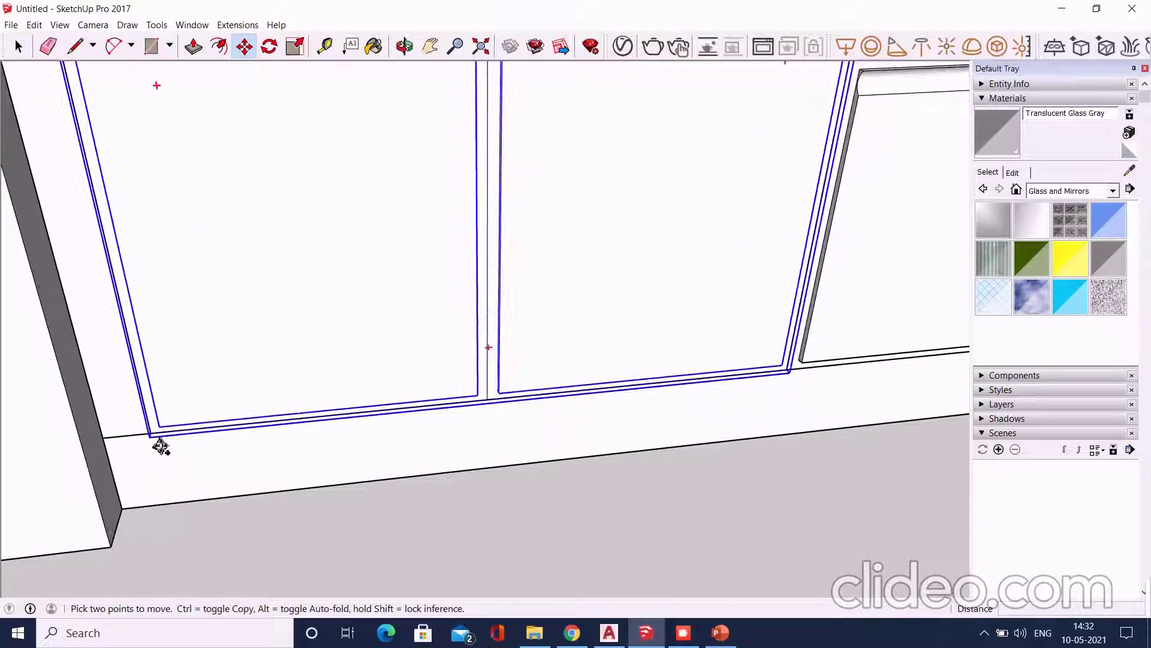
key(ctrl)
click(160, 447)
scroll(138, 448, down, 4)
scroll(117, 447, down, 2)
scroll(111, 348, down, 5)
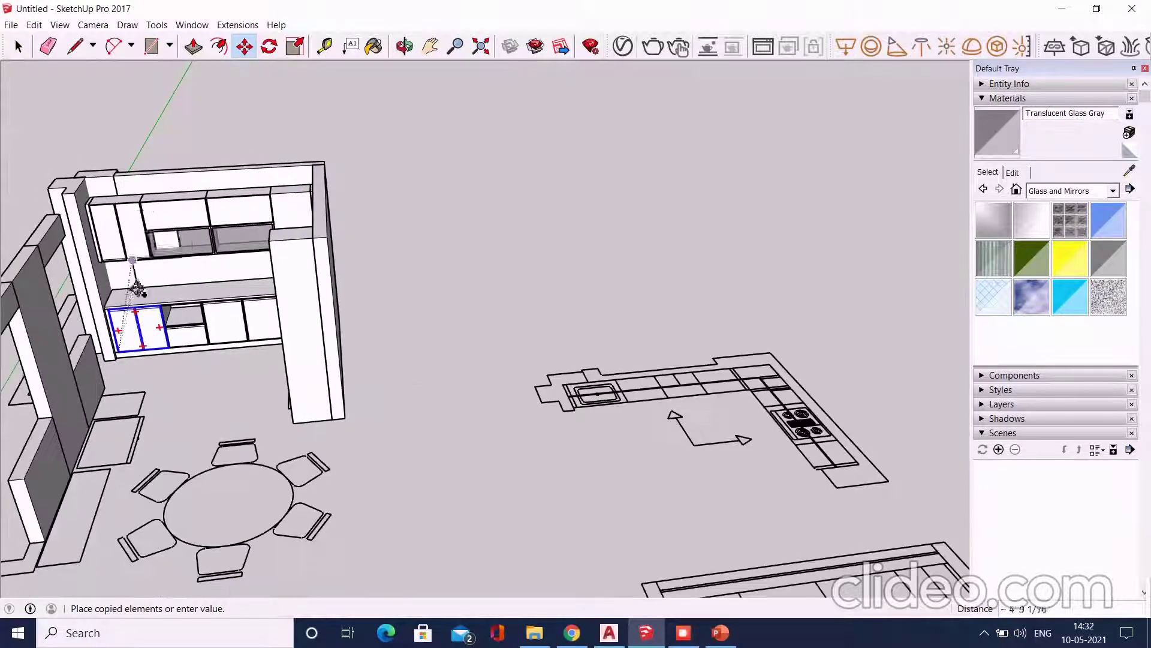
middle_drag(180, 360, 258, 380)
scroll(778, 403, up, 3)
scroll(803, 363, up, 4)
middle_drag(804, 362, 617, 378)
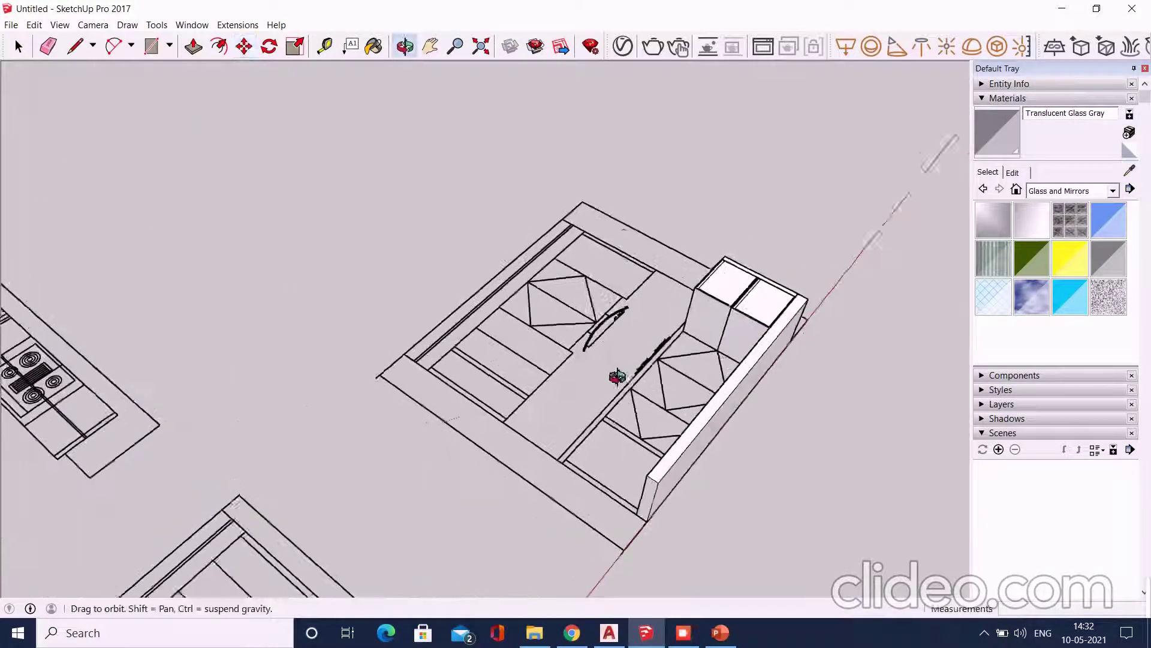
scroll(655, 365, up, 3)
scroll(660, 380, up, 3)
click(600, 336)
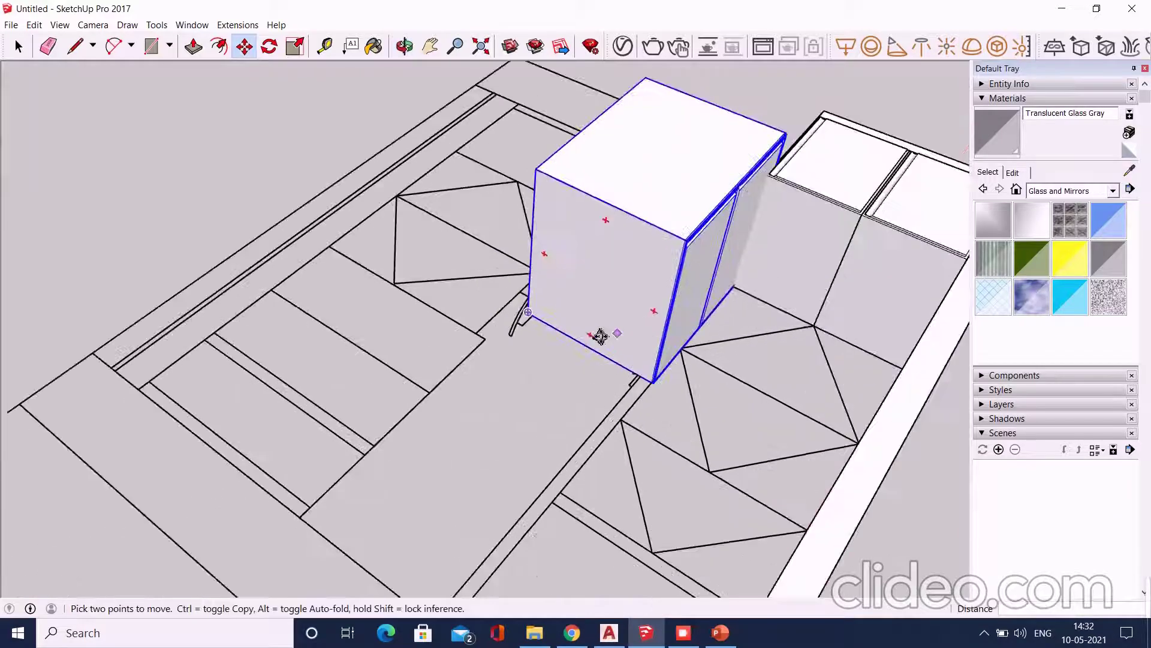
Start rotating the copied cabinet, then cancel the rotation
click(269, 46)
scroll(638, 250, up, 1)
scroll(593, 352, up, 3)
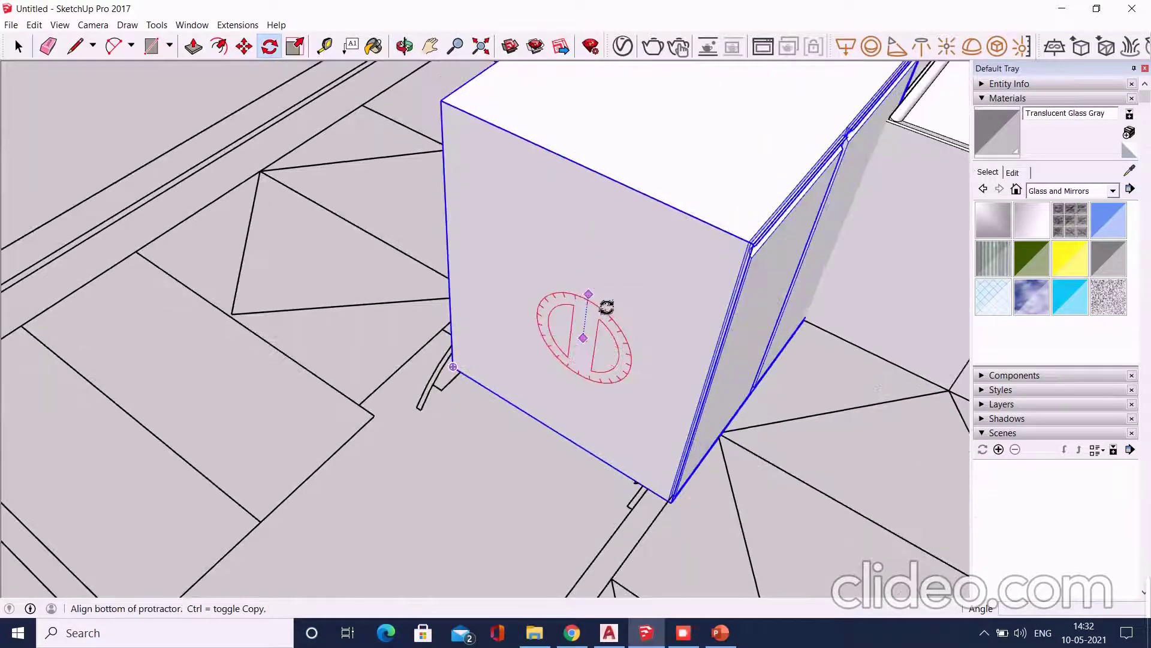
scroll(570, 317, down, 2)
key(Escape)
scroll(438, 206, down, 2)
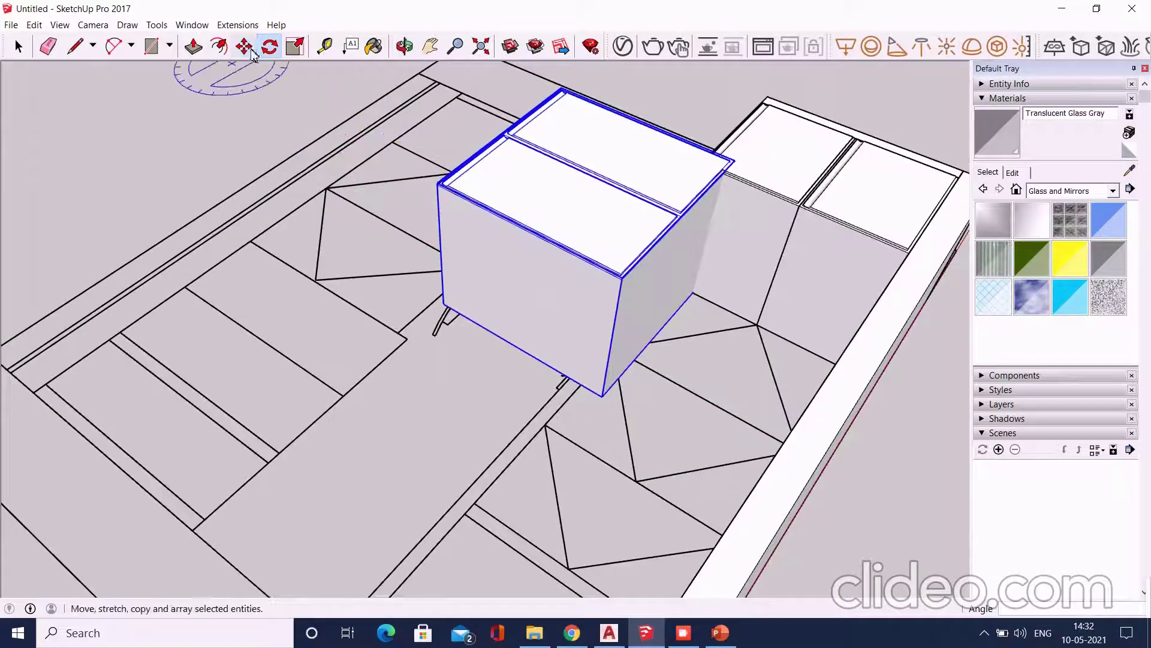
Move the copied cabinet from its lower corner toward the tall cabinets
click(244, 46)
mouse_move(290, 390)
middle_down()
mouse_move(617, 372)
mouse_move(471, 342)
mouse_move(462, 381)
mouse_move(827, 290)
mouse_move(492, 377)
middle_up()
scroll(532, 385, up, 2)
scroll(551, 364, up, 2)
scroll(507, 354, up, 3)
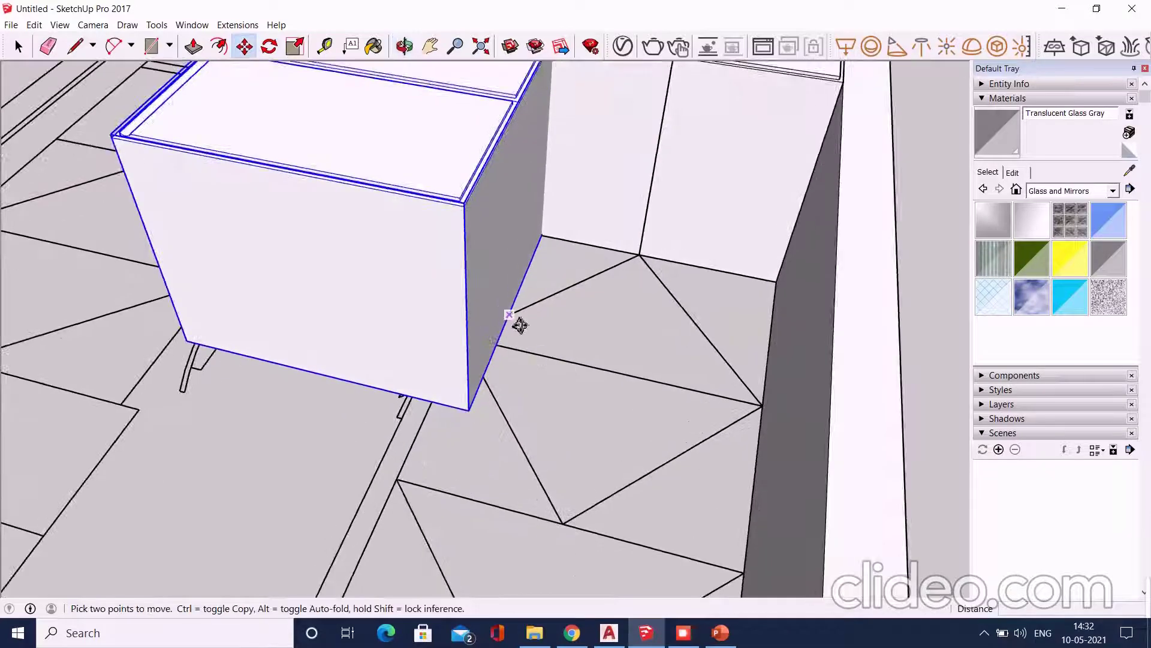
scroll(519, 328, up, 3)
scroll(517, 327, up, 1)
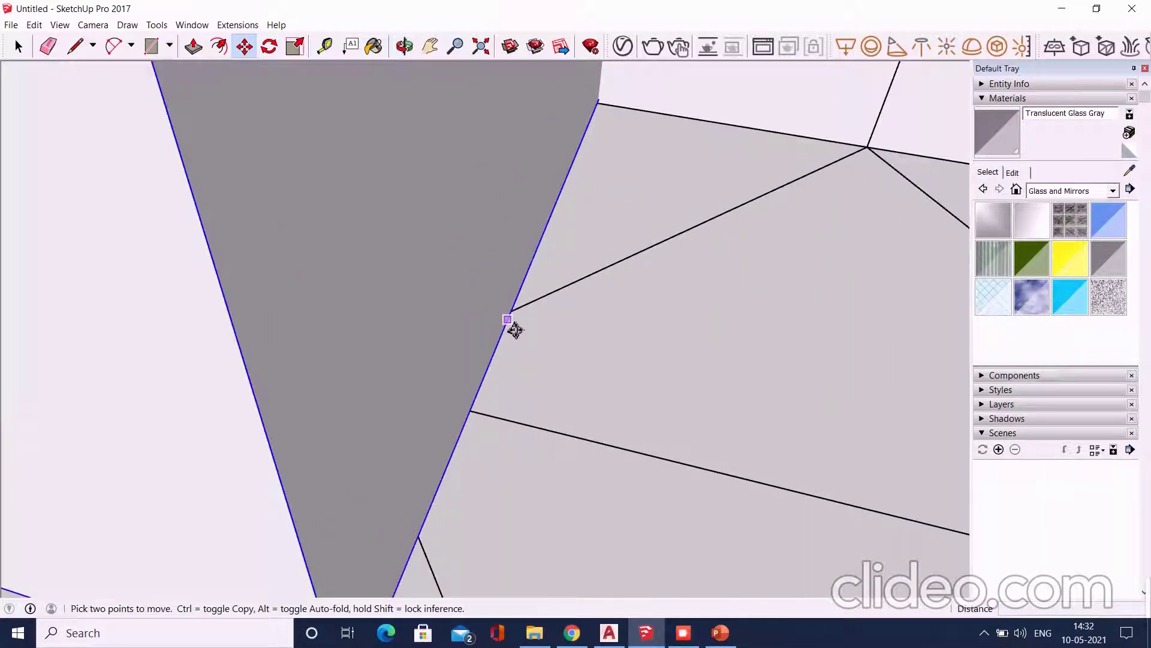
click(536, 291)
scroll(535, 290, down, 5)
Orbit around and under the cabinet to check its alignment against the side wall
middle_drag(442, 226, 552, 303)
scroll(825, 367, up, 4)
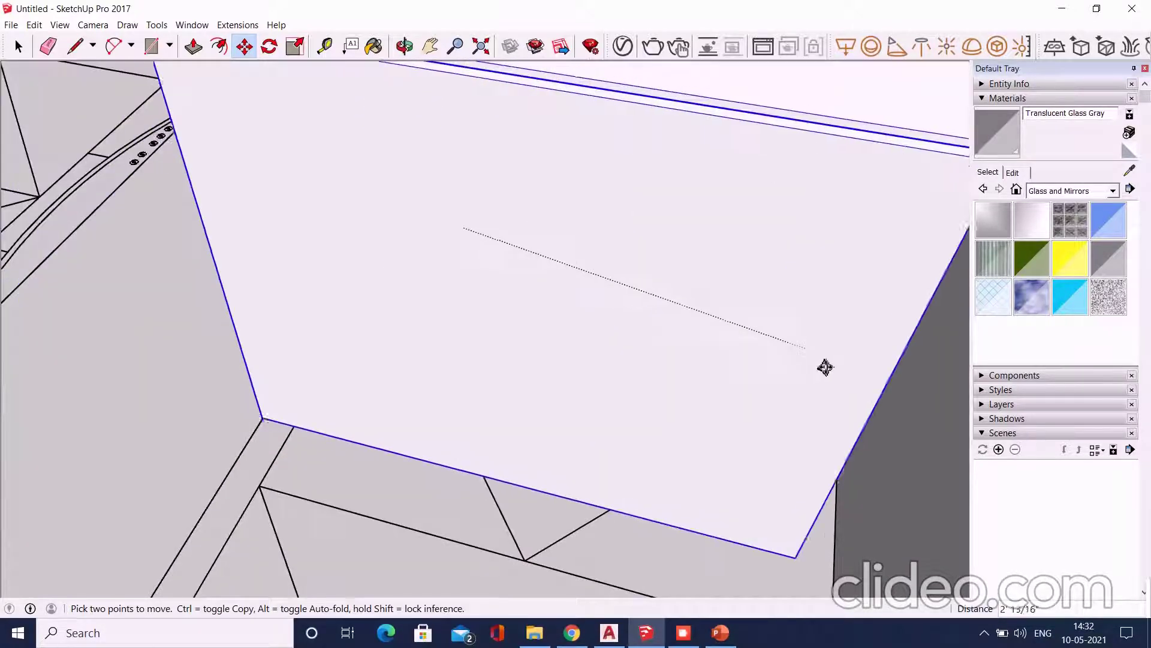
scroll(848, 396, down, 1)
scroll(850, 404, down, 3)
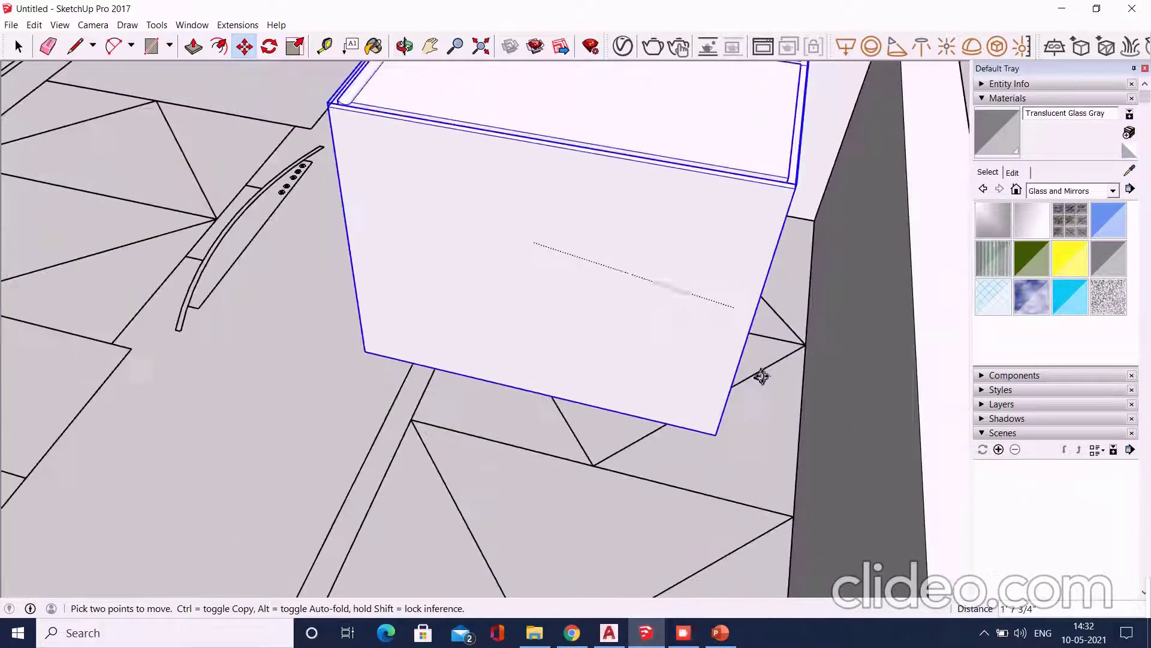
middle_drag(762, 376, 853, 162)
scroll(826, 403, down, 2)
middle_drag(825, 404, 815, 250)
scroll(780, 228, up, 3)
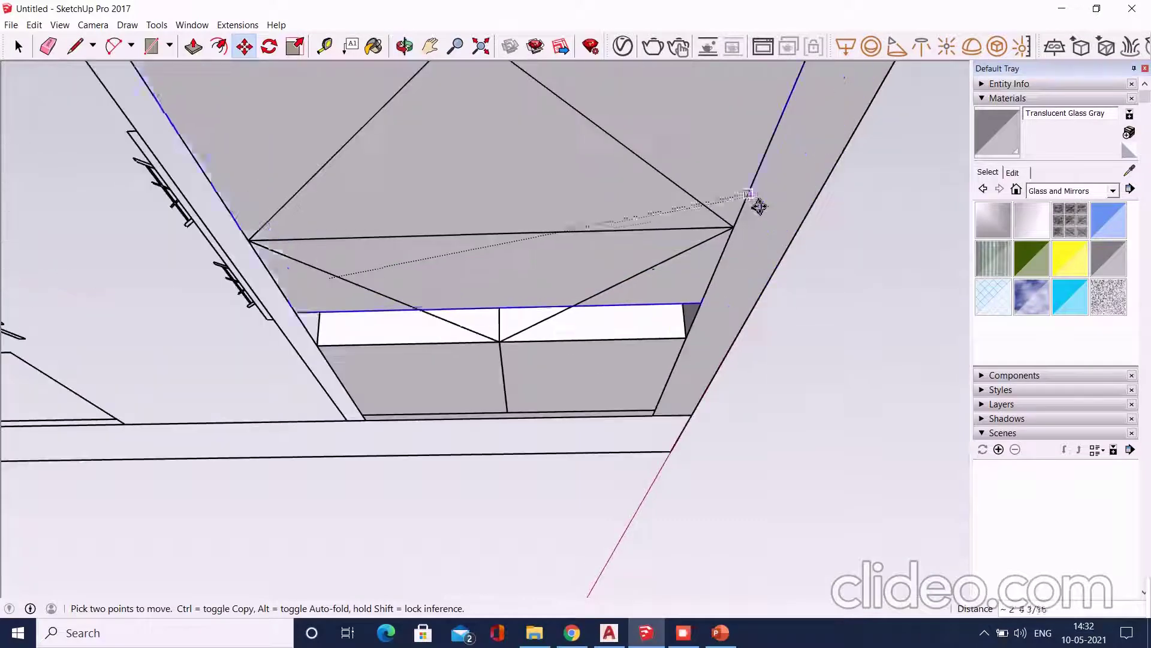
middle_drag(759, 206, 745, 255)
Stretch the copied cabinet lengthwise so it butts against the tall pair
middle_drag(658, 370, 817, 576)
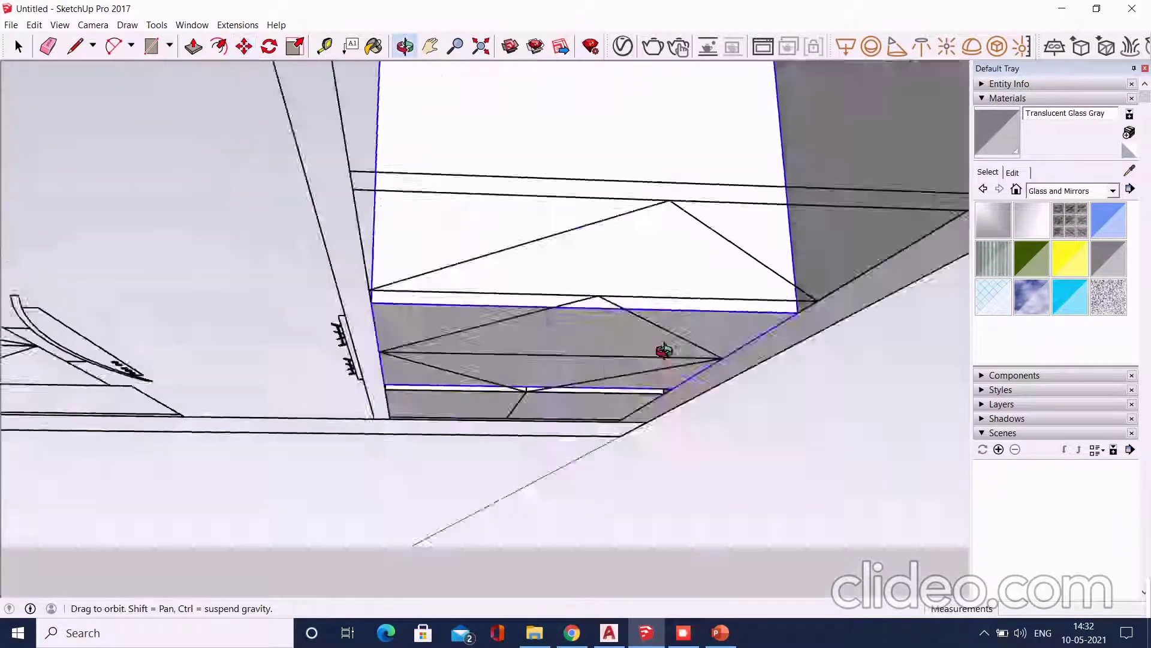
middle_drag(375, 273, 771, 424)
scroll(746, 295, down, 2)
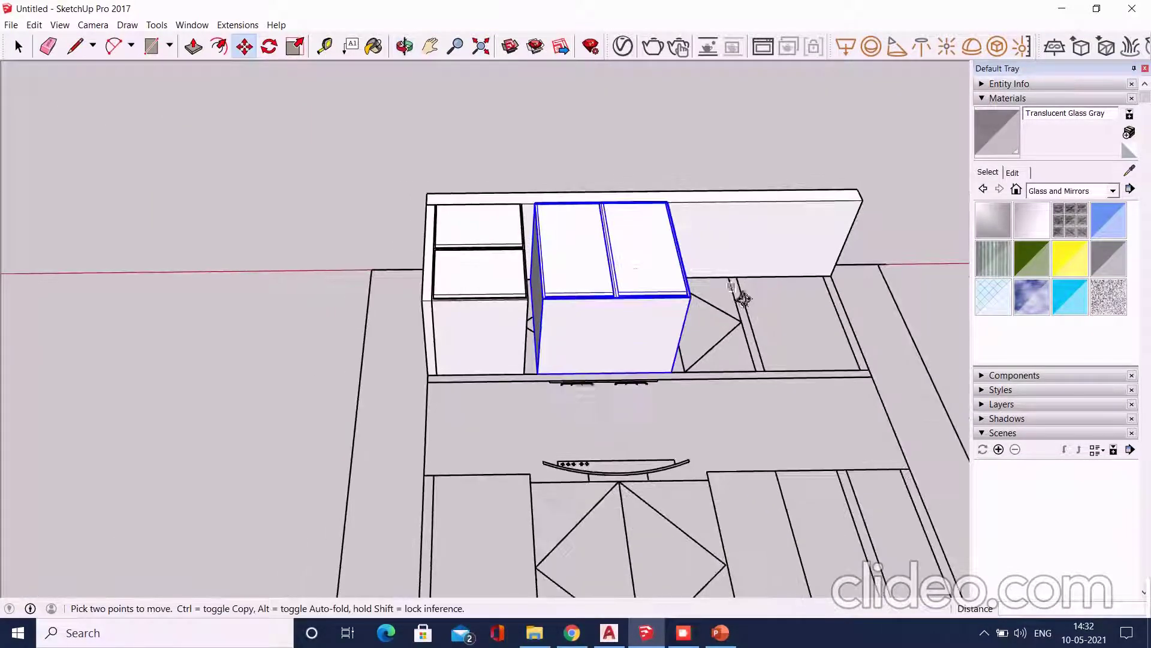
scroll(732, 326, up, 2)
mouse_move(732, 326)
middle_down()
mouse_move(532, 331)
mouse_move(548, 399)
middle_up()
scroll(558, 383, up, 2)
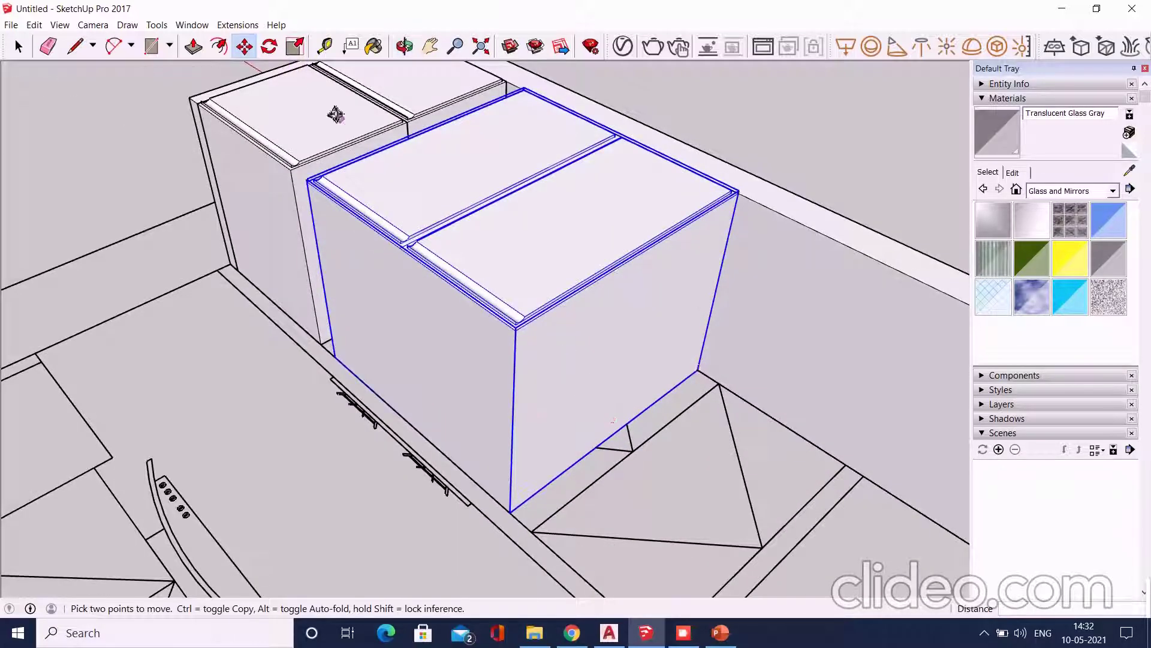
drag(630, 372, 648, 367)
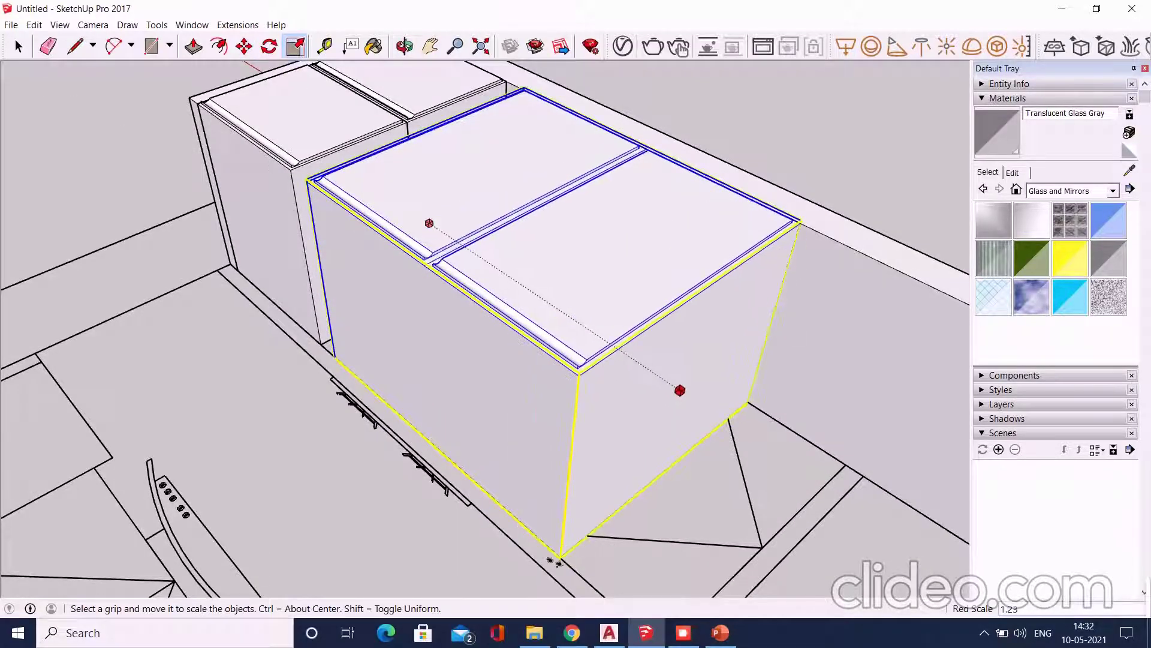
mouse_move(648, 368)
middle_down()
mouse_move(823, 415)
mouse_move(496, 386)
middle_up()
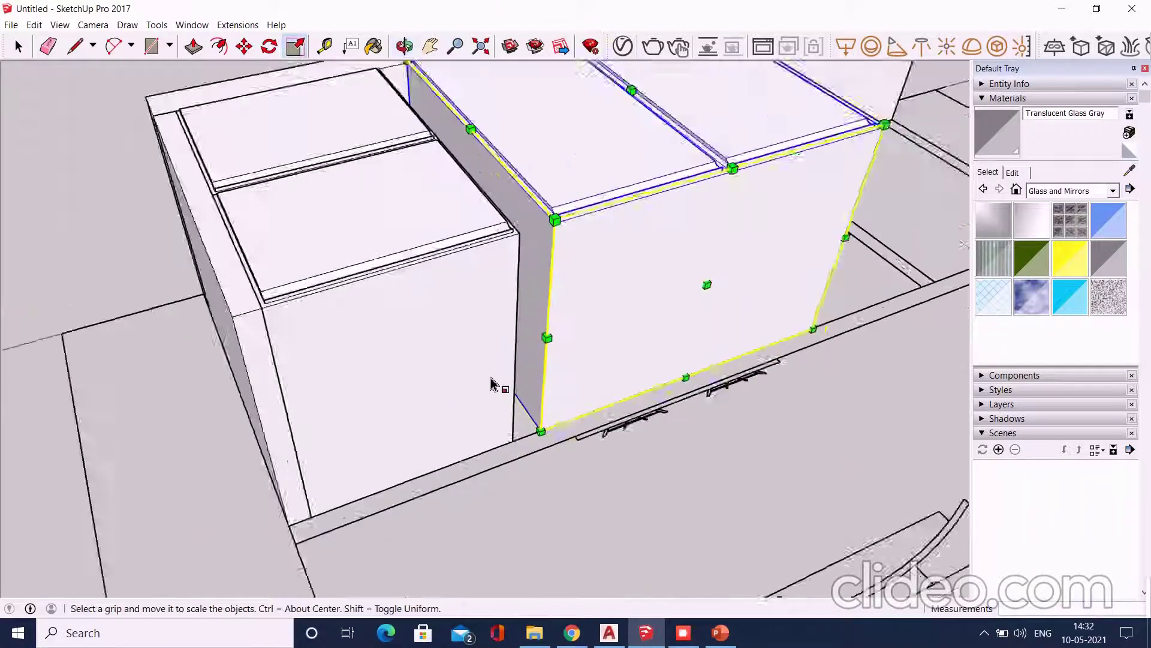
scroll(573, 360, up, 2)
Orbit and zoom until the lower cabinet doors under the countertop fill the view
middle_drag(573, 360, 475, 283)
scroll(491, 223, up, 3)
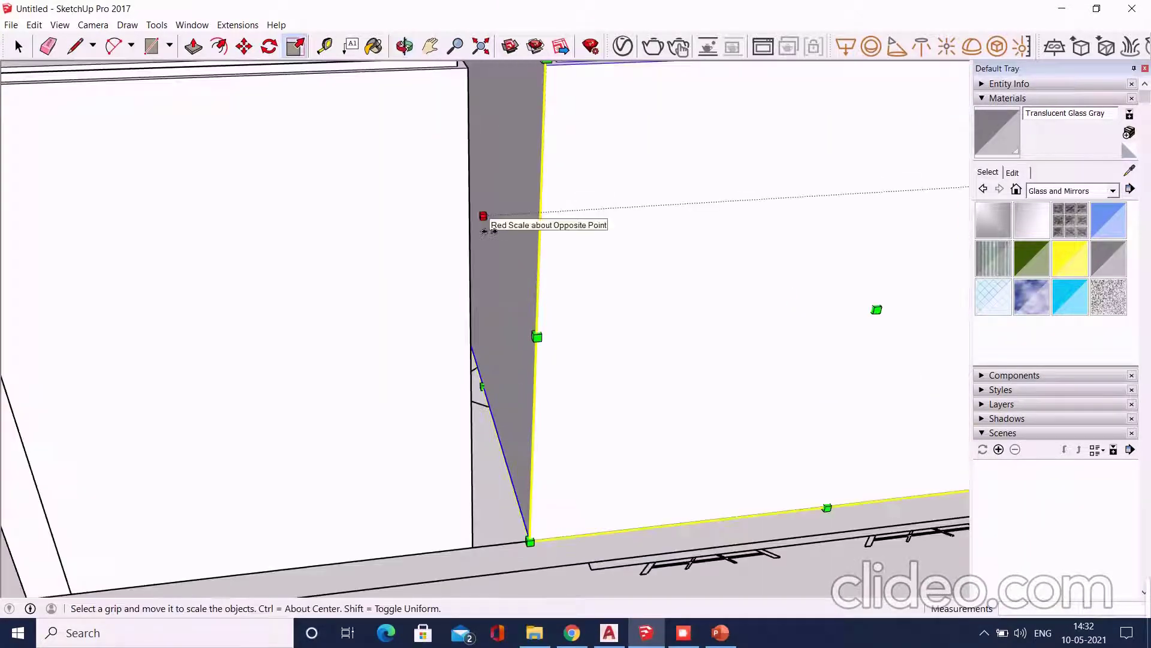
scroll(485, 240, down, 1)
scroll(360, 390, down, 3)
scroll(386, 396, down, 2)
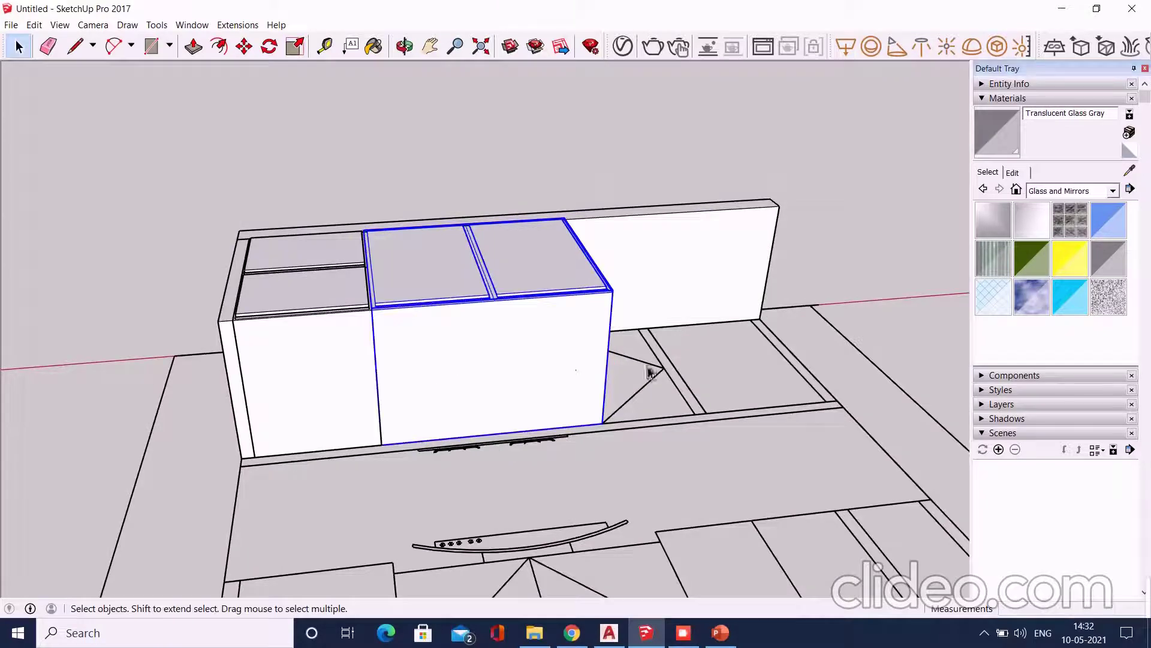
middle_drag(651, 372, 542, 294)
middle_drag(596, 251, 450, 494)
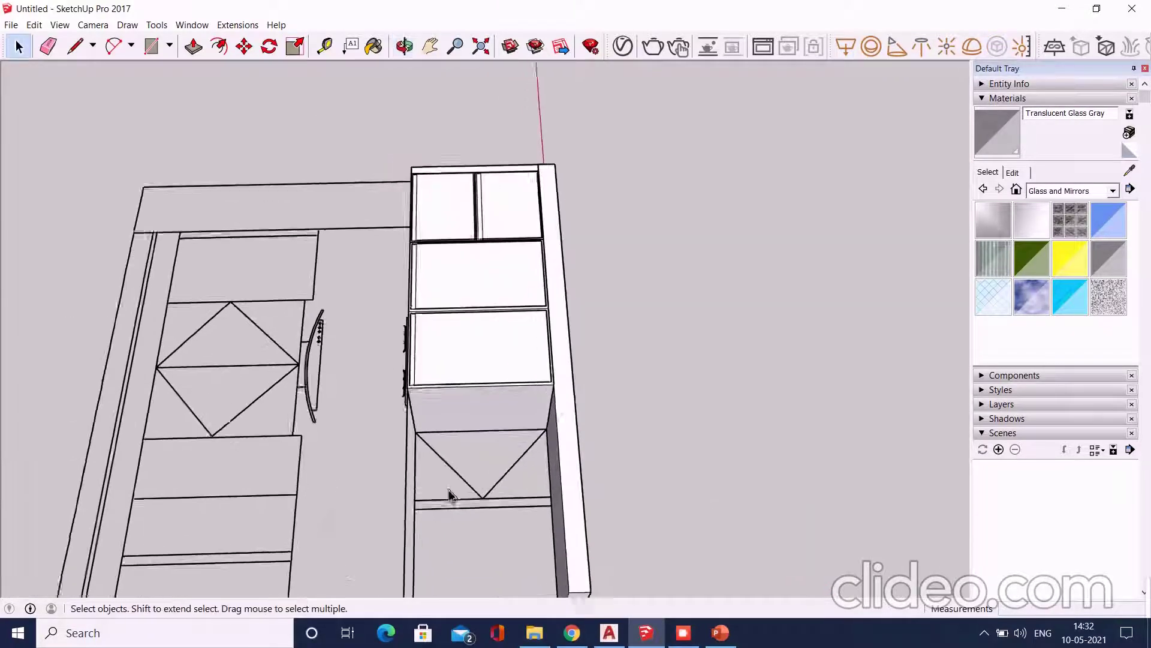
scroll(454, 499, up, 2)
scroll(511, 107, down, 3)
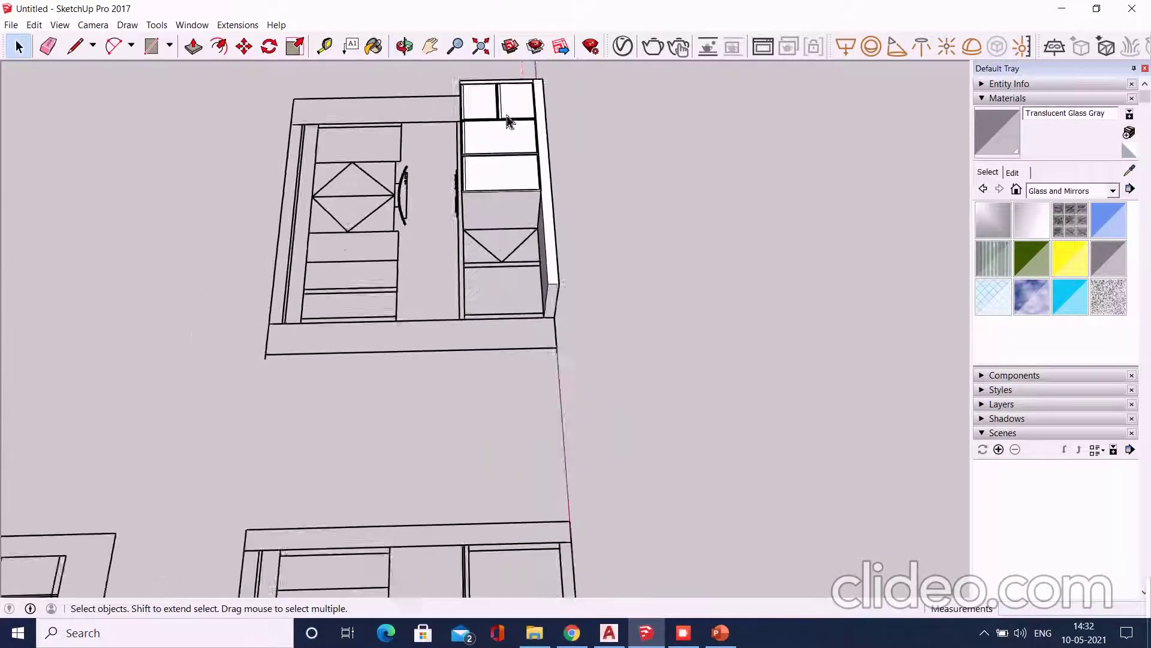
scroll(514, 116, down, 5)
mouse_move(532, 288)
middle_down()
mouse_move(424, 303)
mouse_move(262, 401)
mouse_move(226, 301)
mouse_move(393, 260)
middle_up()
scroll(262, 402, up, 5)
scroll(247, 441, up, 4)
Select the lower cabinet beside the open shelf
middle_drag(247, 441, 218, 391)
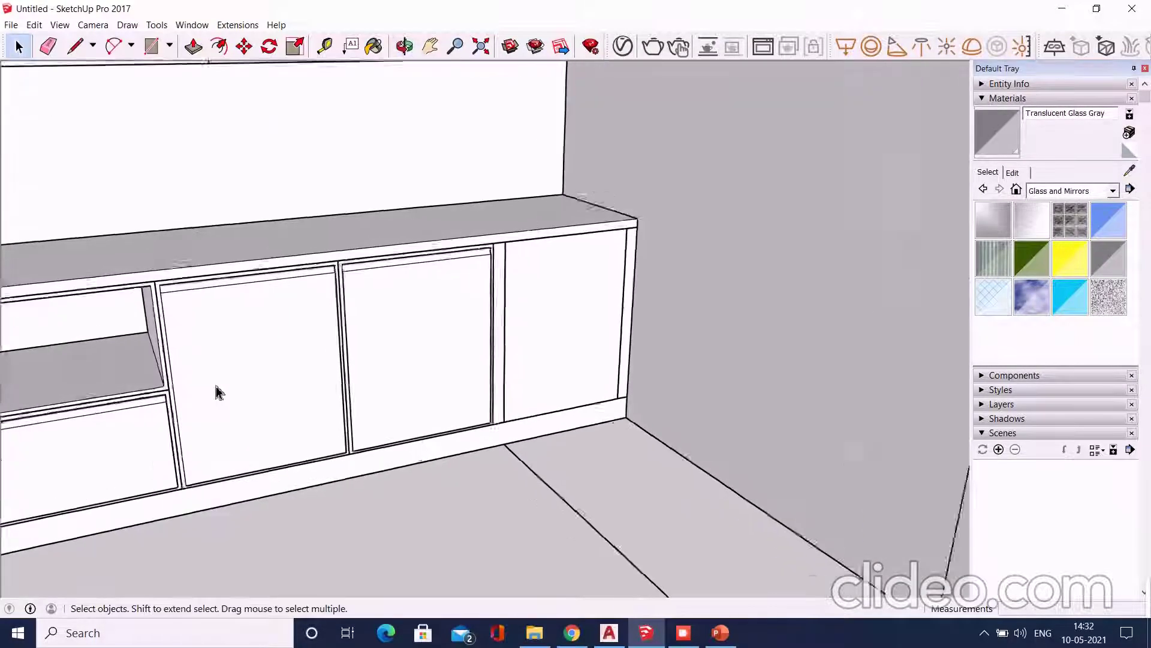
scroll(218, 390, up, 2)
click(221, 292)
scroll(179, 527, up, 1)
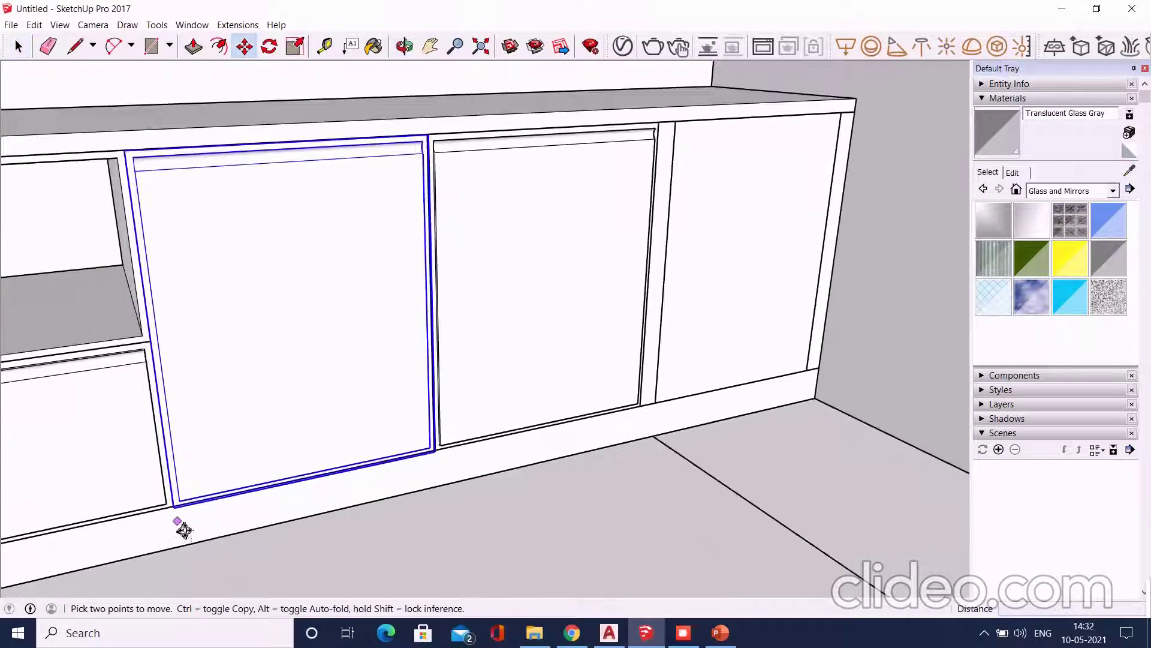
scroll(181, 520, up, 2)
Place a copy of the cabinet beside the tall cabinet
click(186, 508)
key(ctrl)
scroll(182, 522, down, 3)
scroll(179, 510, down, 3)
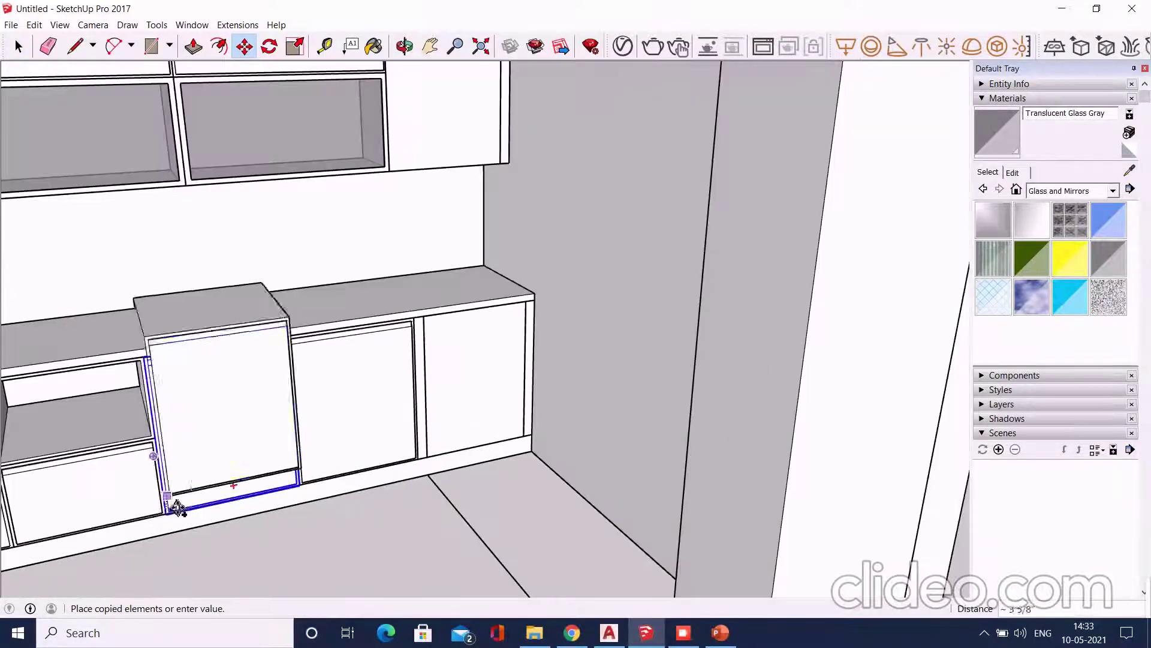
scroll(186, 432, down, 3)
scroll(279, 405, down, 3)
middle_drag(279, 405, 336, 383)
scroll(681, 360, up, 3)
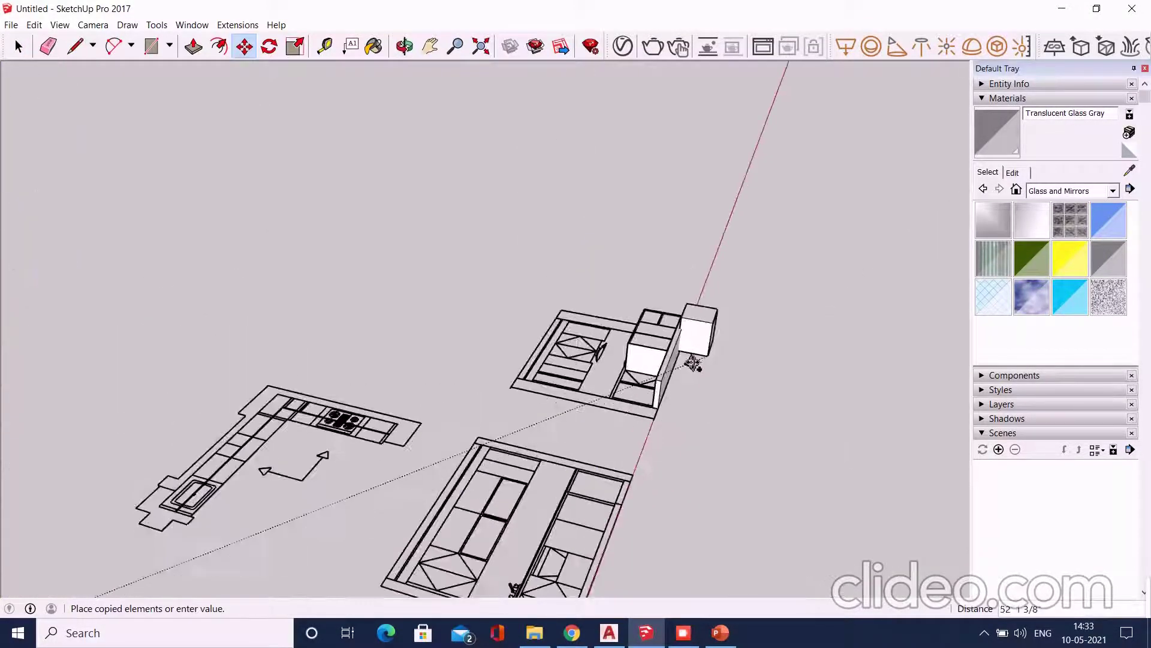
scroll(620, 375, up, 3)
scroll(529, 510, up, 2)
click(528, 509)
Rotate the copied cabinet 90° about its corner
scroll(515, 456, up, 2)
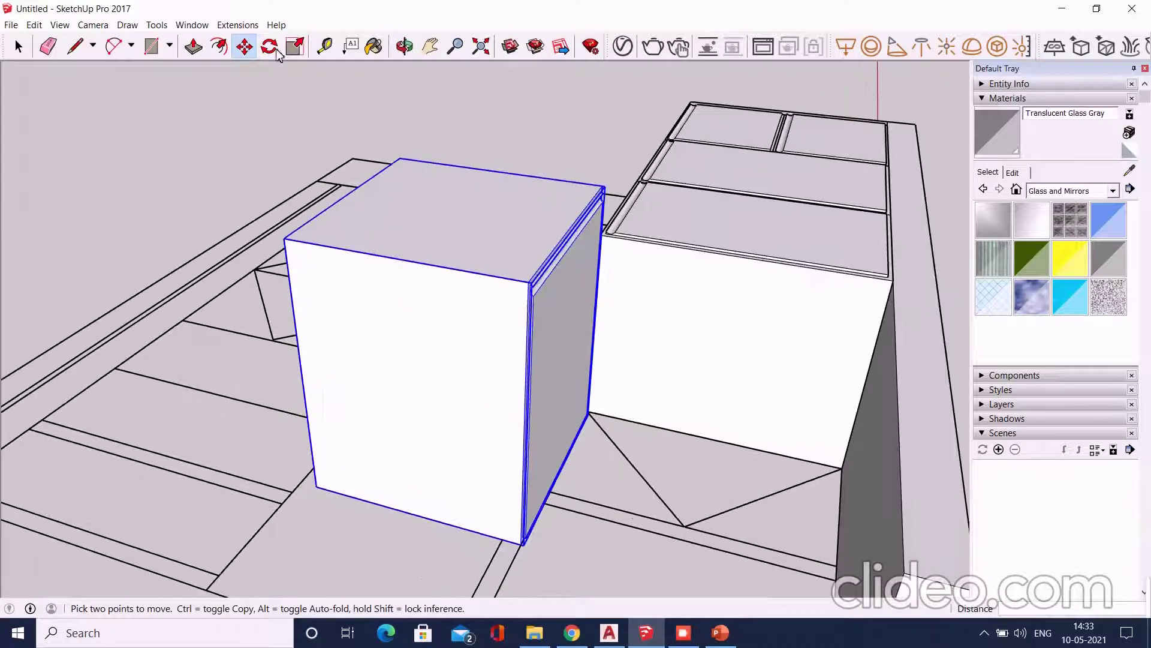
scroll(392, 433, up, 2)
click(398, 418)
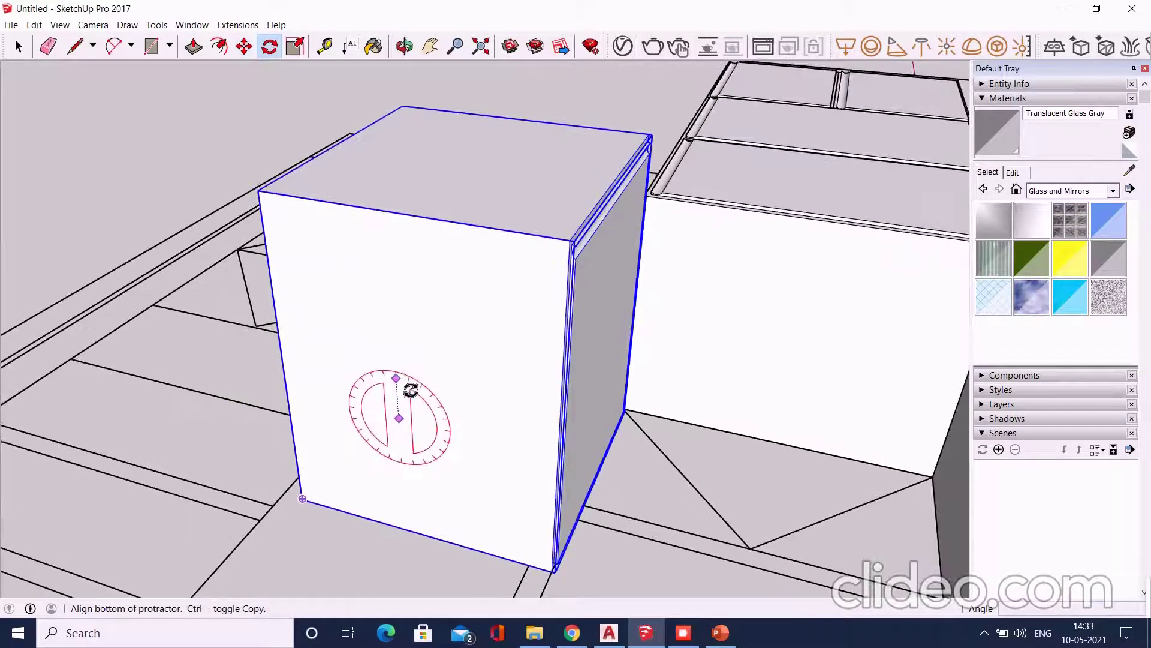
click(410, 390)
click(376, 410)
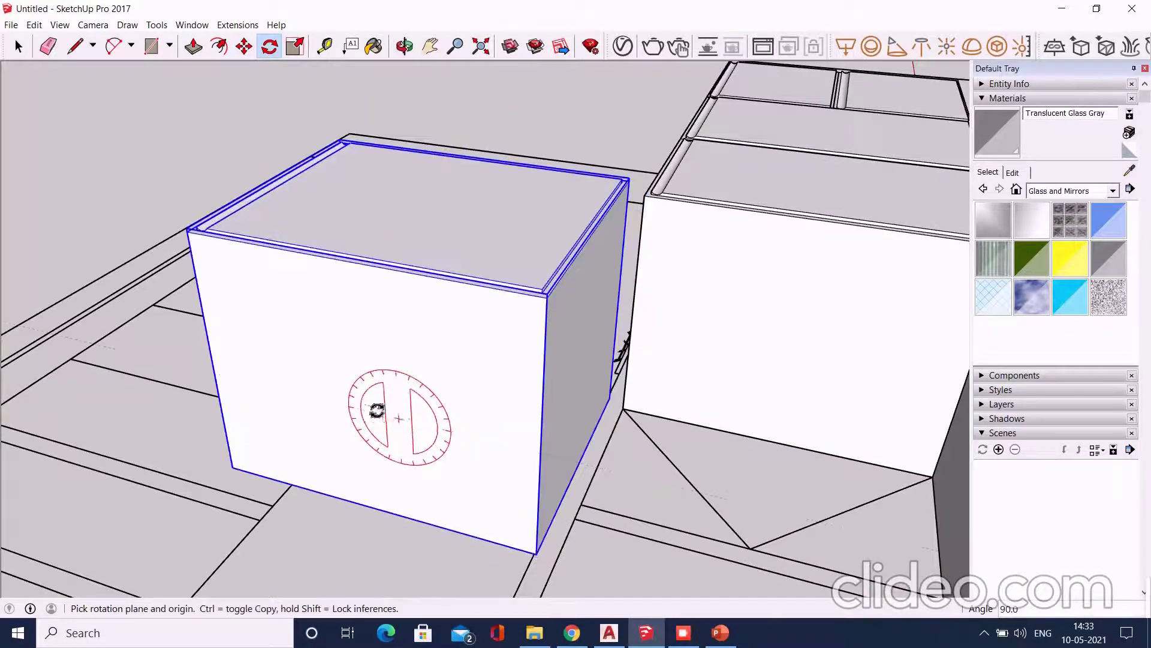
Move the rotated cabinet into the end of the side run
click(248, 48)
scroll(244, 268, down, 2)
mouse_move(244, 267)
middle_down()
mouse_move(466, 417)
mouse_move(542, 390)
mouse_move(560, 424)
middle_up()
scroll(677, 232, up, 3)
scroll(728, 298, up, 2)
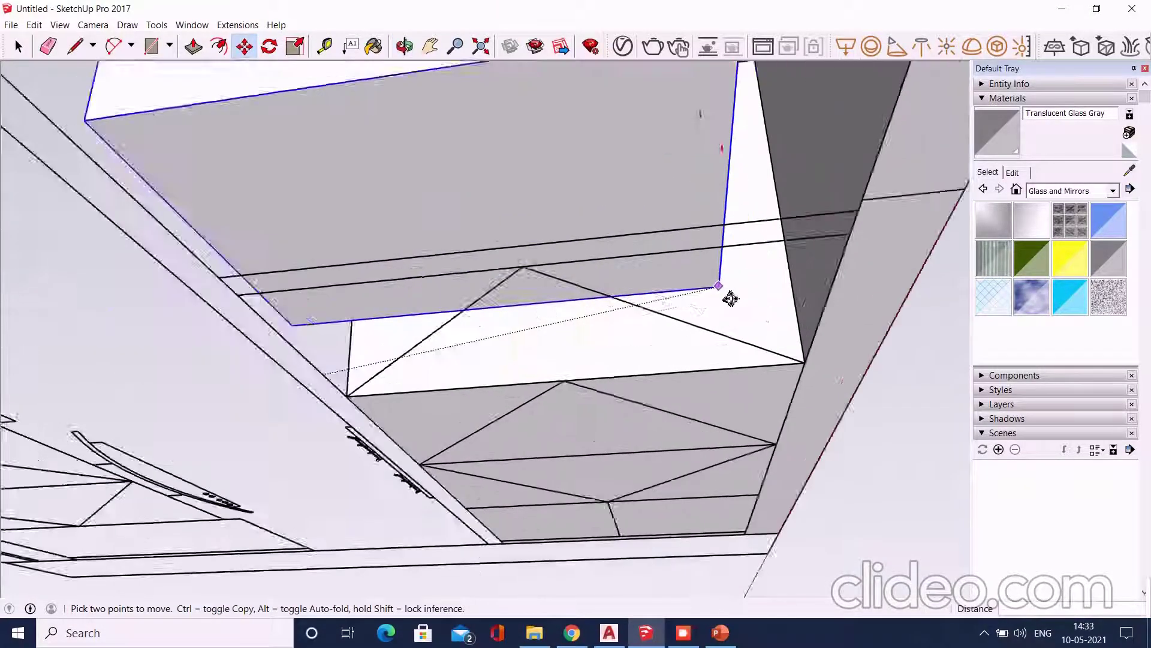
scroll(818, 360, up, 2)
scroll(812, 415, down, 3)
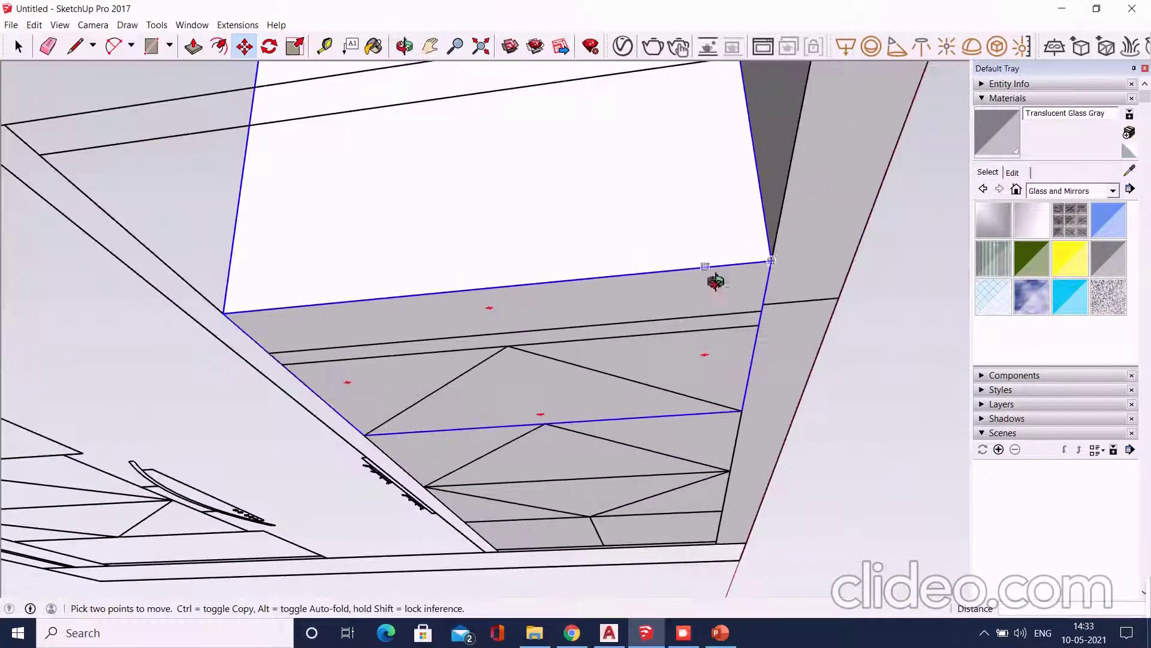
mouse_move(715, 278)
middle_down()
mouse_move(663, 442)
mouse_move(476, 293)
mouse_move(710, 411)
middle_up()
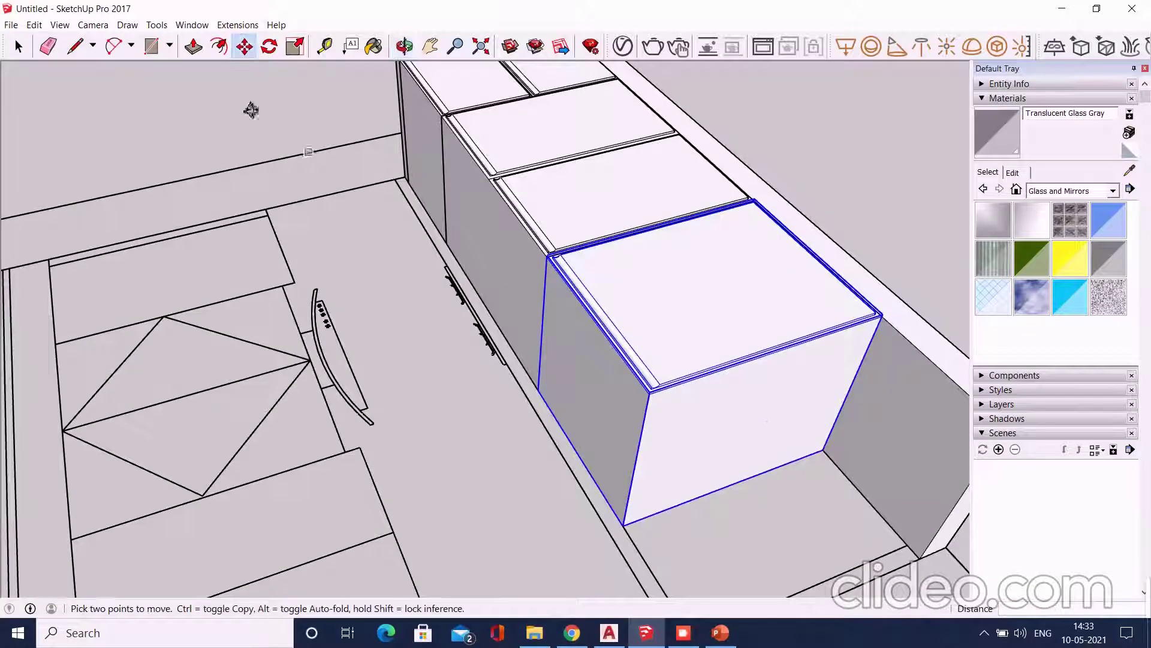
Scale the cabinet to 0.67 along its length to fit the run end
click(298, 52)
scroll(705, 419, up, 1)
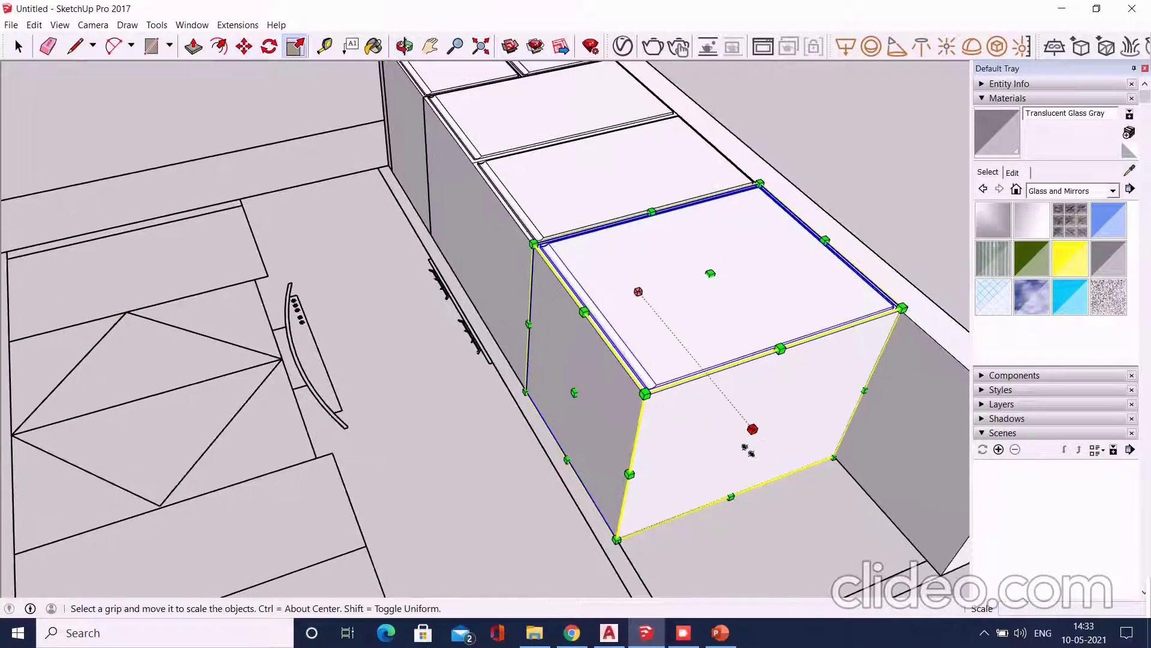
drag(746, 447, 596, 501)
scroll(268, 344, down, 1)
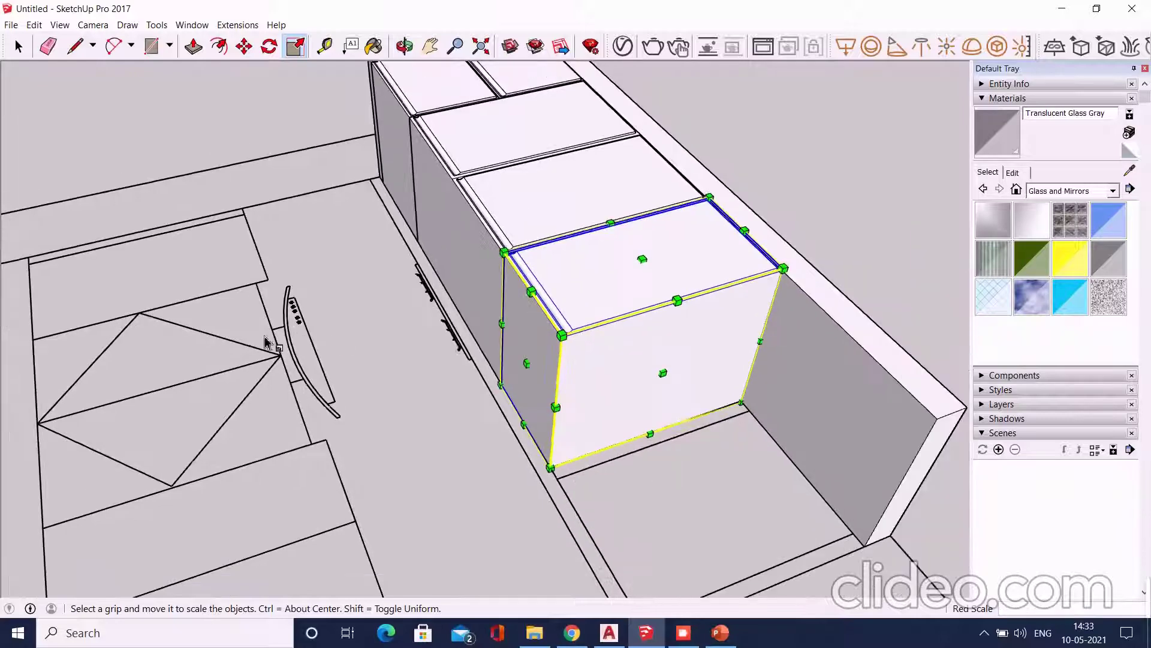
click(810, 222)
scroll(560, 365, down, 2)
mouse_move(560, 365)
middle_down()
mouse_move(412, 378)
mouse_move(470, 416)
middle_up()
Recess a thin strip across the end cabinet's front, then select its front panel
scroll(496, 422, up, 1)
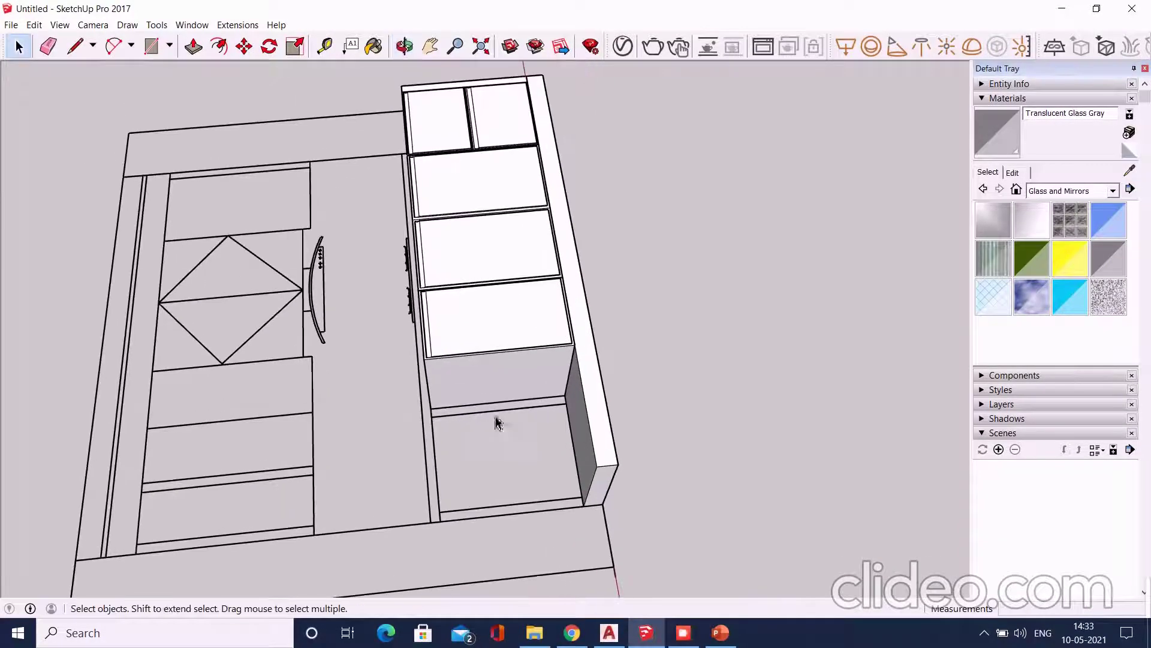
scroll(497, 422, up, 1)
click(150, 53)
scroll(503, 429, up, 1)
scroll(473, 424, up, 1)
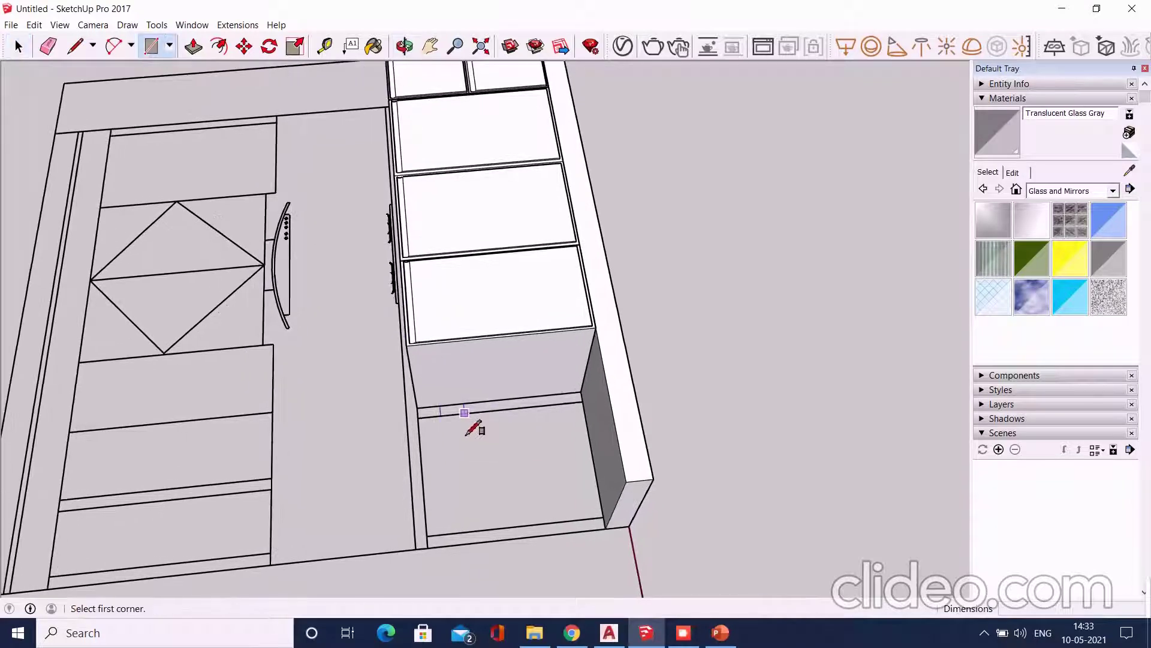
scroll(450, 429, up, 2)
scroll(612, 397, up, 1)
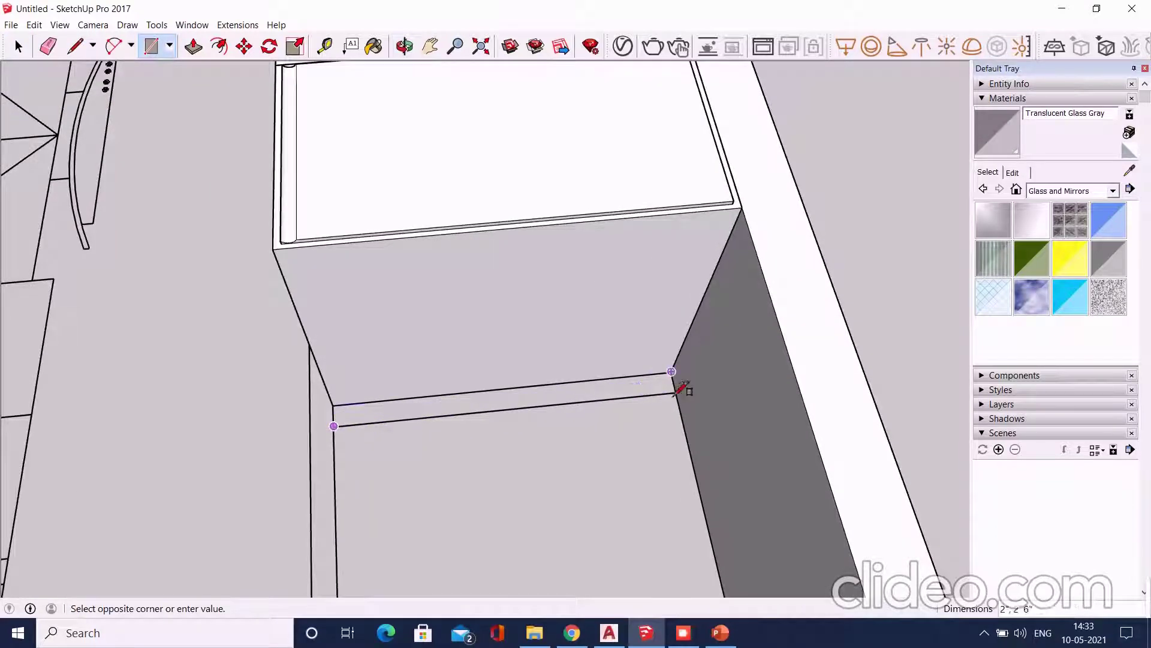
click(194, 47)
scroll(435, 333, down, 2)
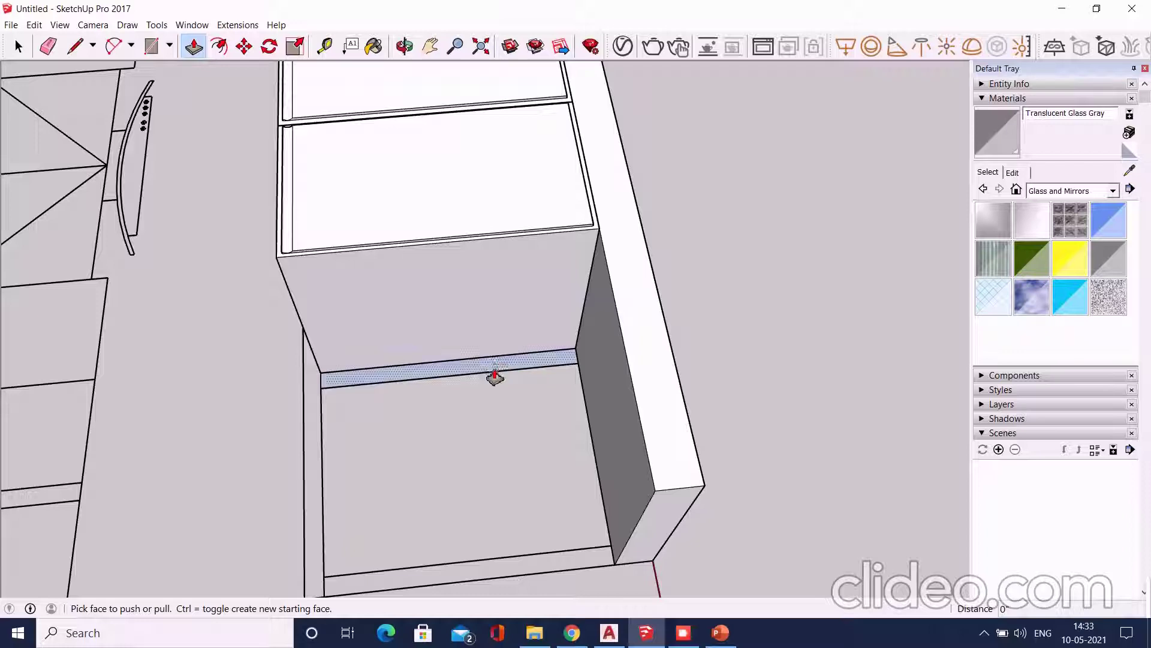
drag(494, 376, 644, 393)
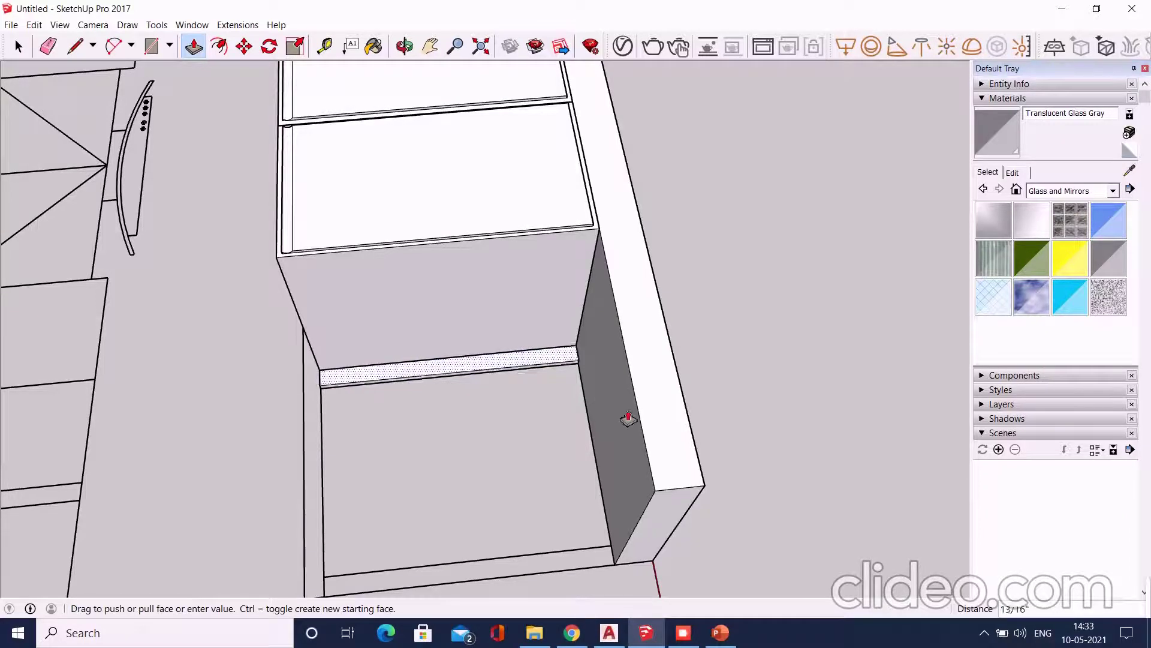
click(471, 302)
right_click(469, 295)
Group the cabinet's front panel and orbit to look straight down on its top
click(556, 405)
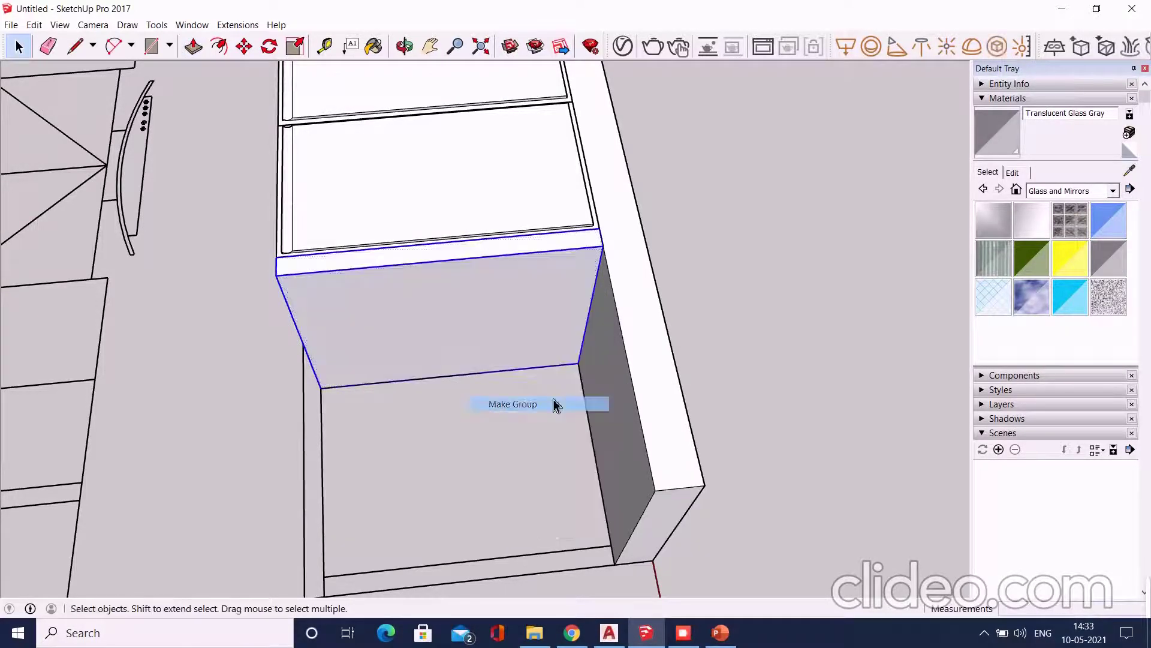
scroll(511, 222, down, 2)
middle_drag(507, 286, 192, 336)
scroll(193, 334, up, 3)
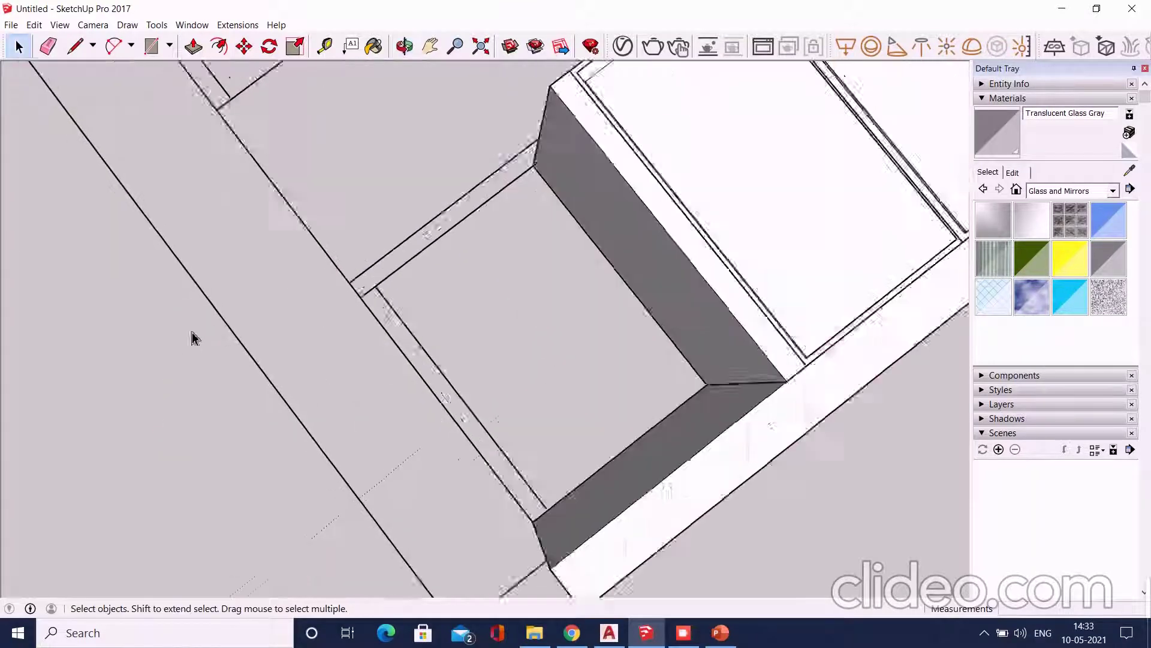
scroll(543, 243, up, 3)
scroll(453, 252, down, 2)
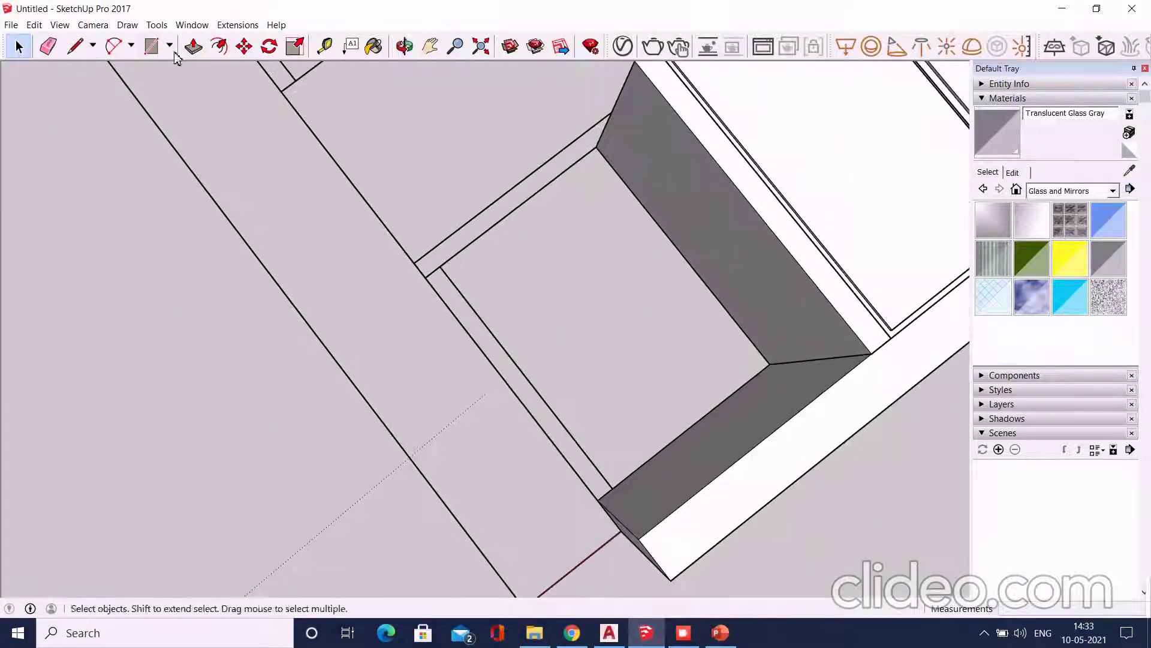
middle_drag(280, 208, 570, 316)
scroll(368, 365, up, 3)
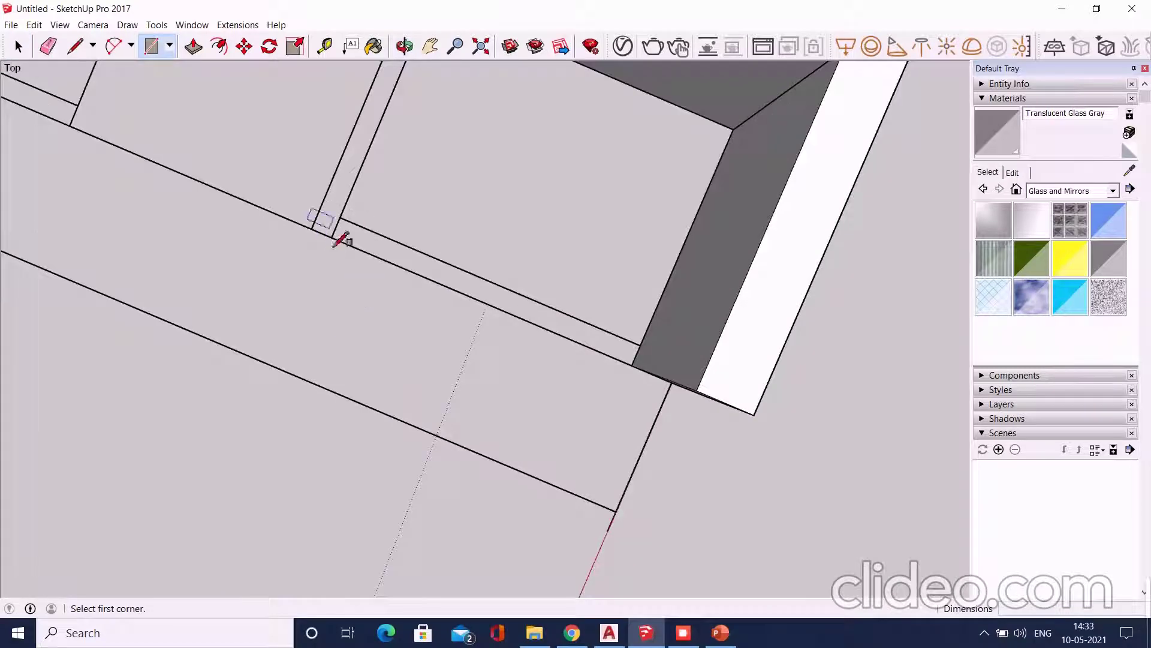
Draw a rectangle over the cabinet top, pull it up into a countertop slab, and group it
click(733, 143)
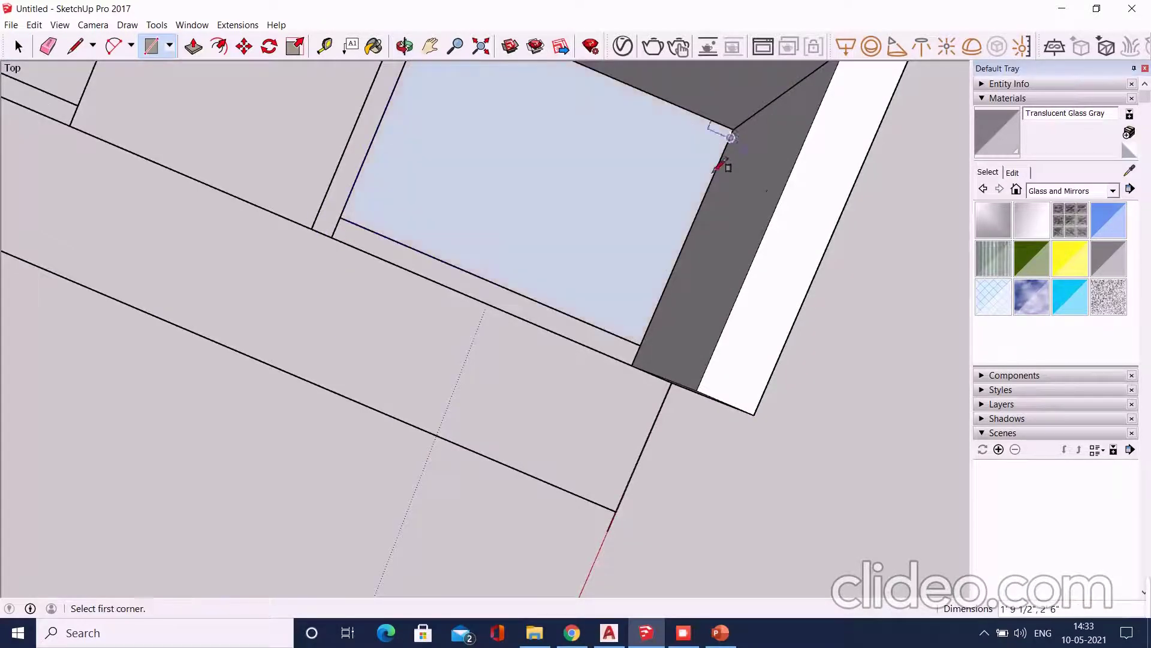
scroll(429, 307, down, 2)
scroll(296, 314, down, 2)
click(517, 303)
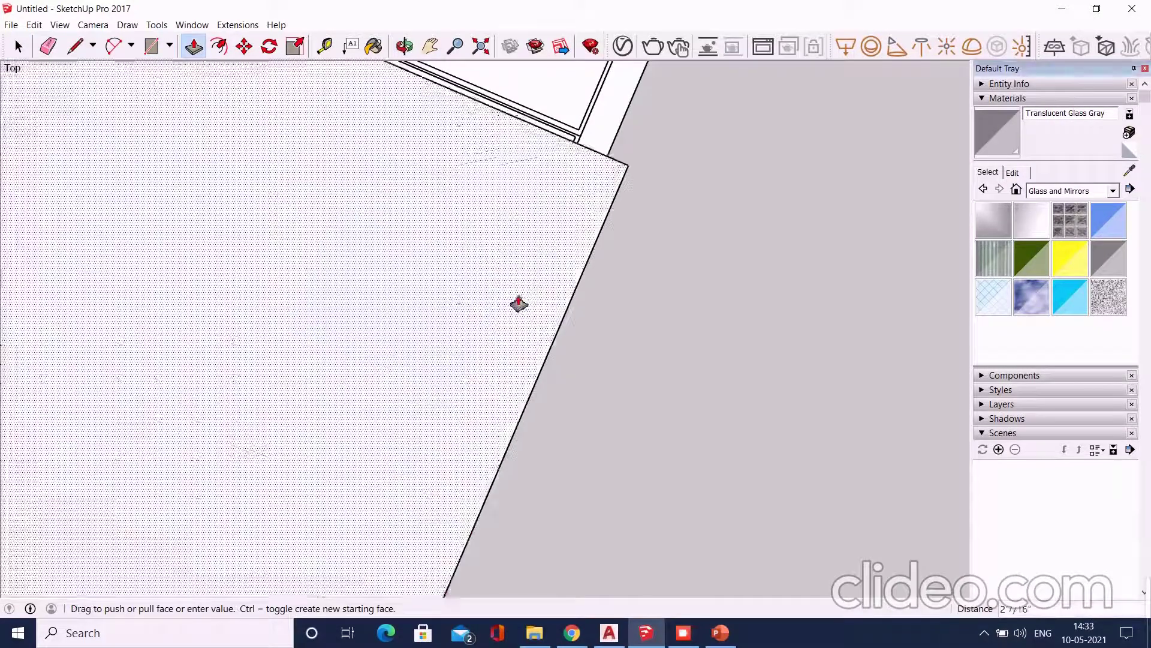
key(space)
right_click(485, 324)
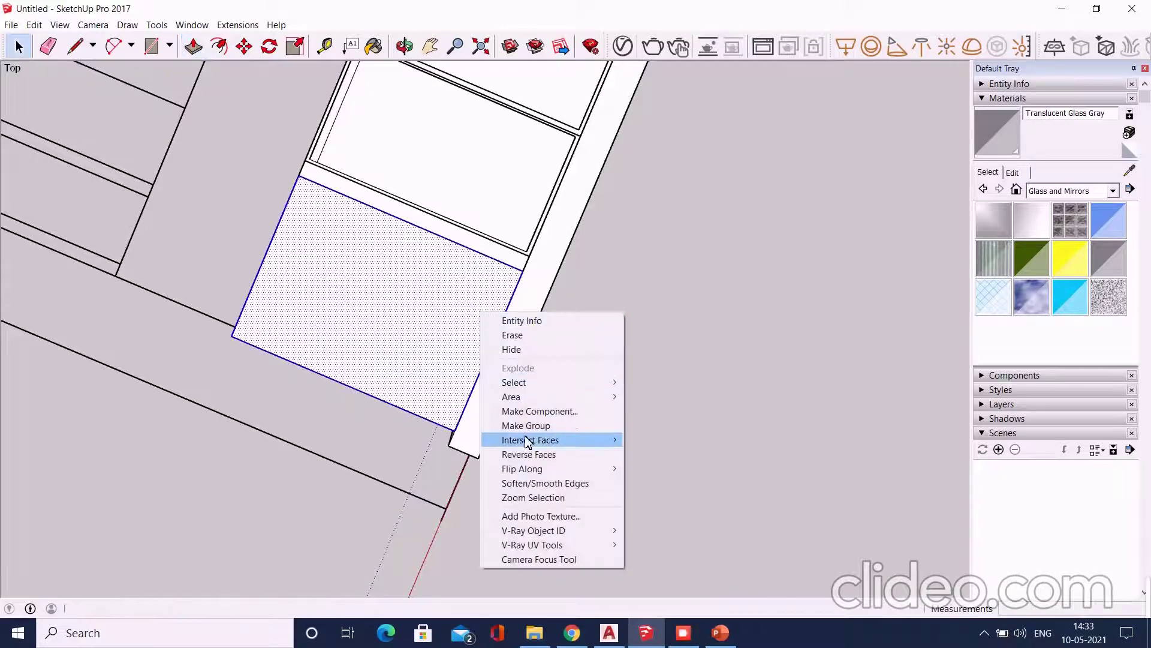
click(586, 423)
mouse_move(586, 421)
middle_down()
mouse_move(466, 347)
mouse_move(424, 375)
middle_up()
Draw a thin rectangle along the base of the end cabinet
scroll(335, 321, up, 3)
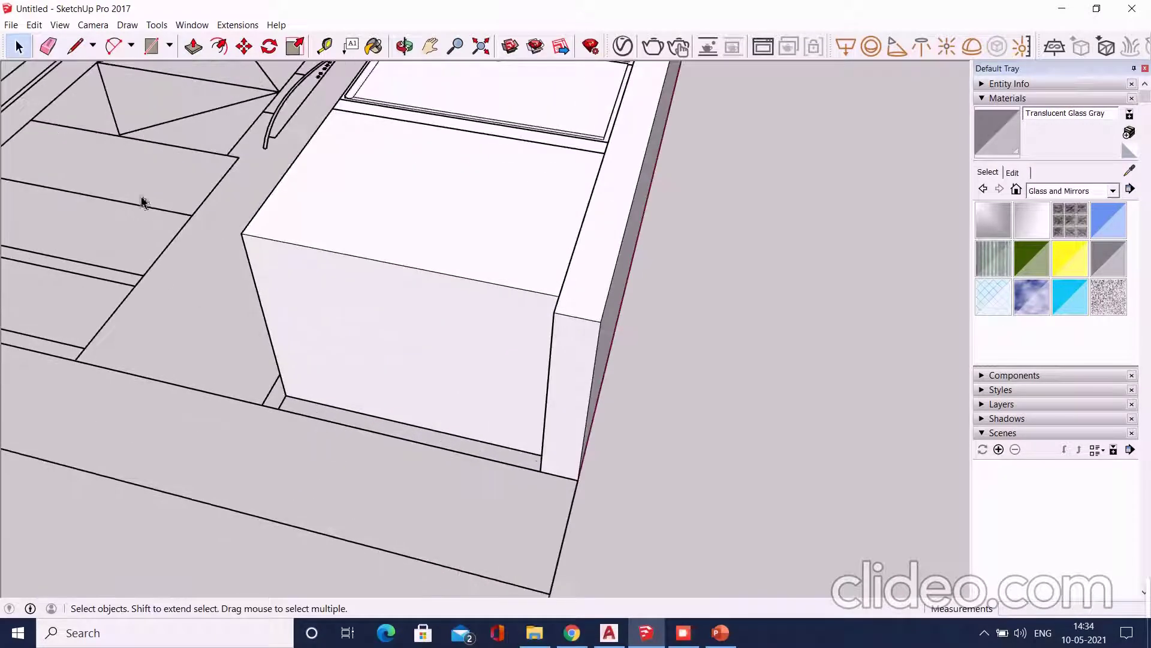
click(152, 47)
scroll(222, 366, up, 1)
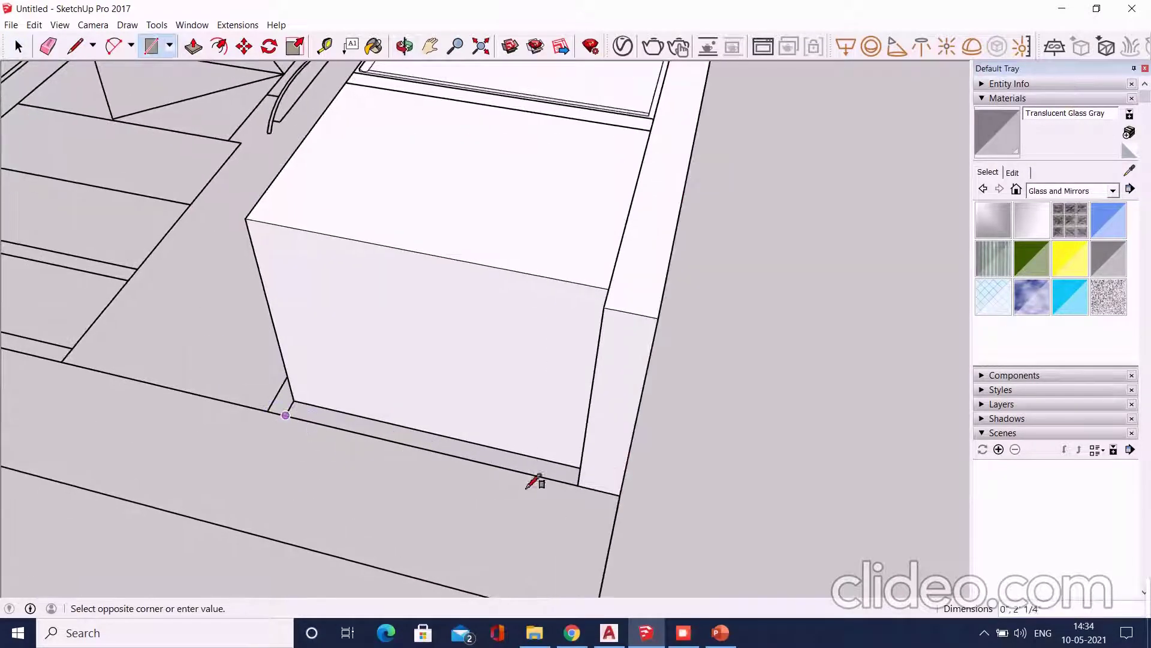
middle_drag(528, 487, 753, 509)
scroll(663, 386, up, 3)
click(668, 390)
scroll(599, 432, down, 3)
key(space)
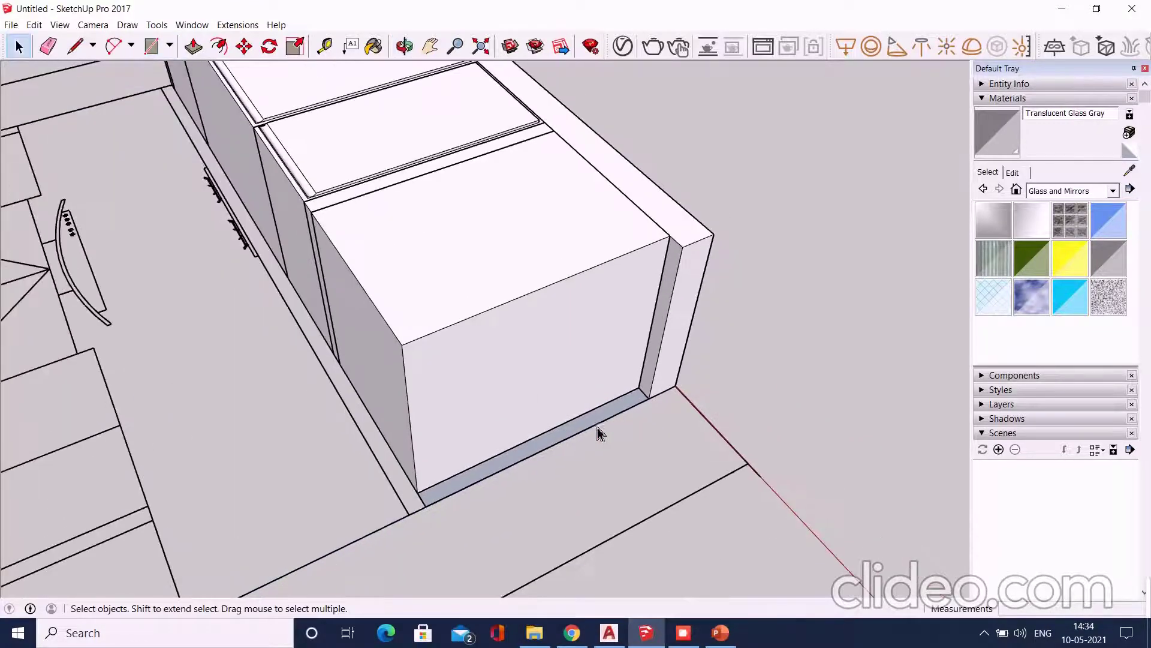
Push/Pull the thin base face up to the top of the cabinet box
scroll(555, 450, up, 2)
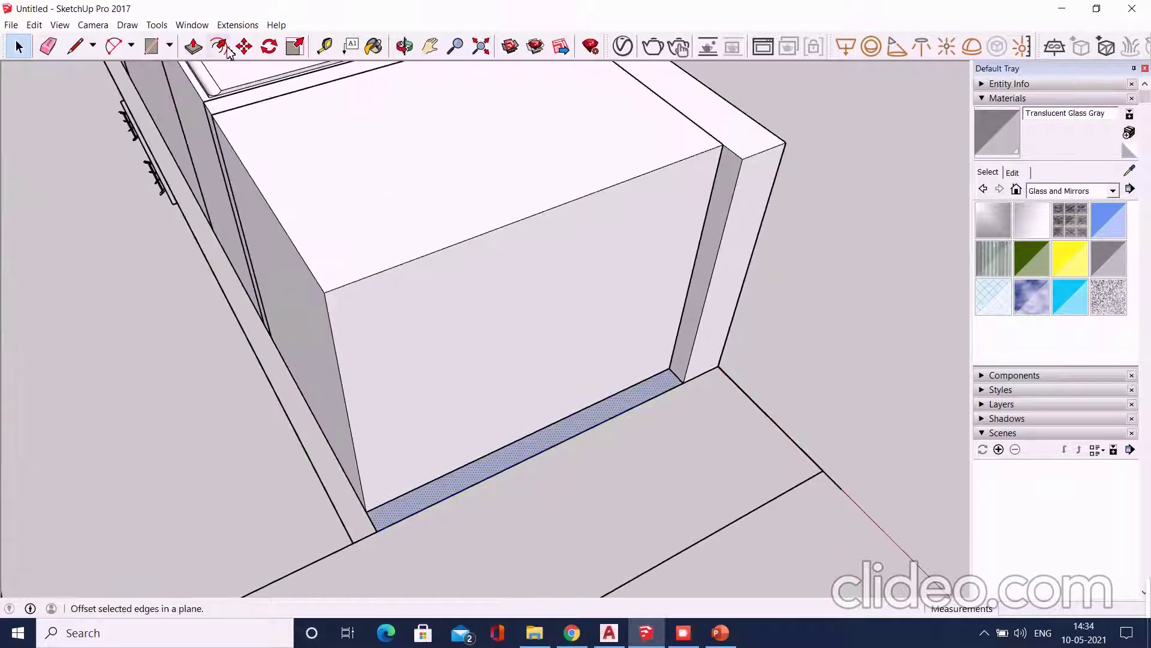
click(193, 48)
scroll(469, 409, down, 1)
click(429, 485)
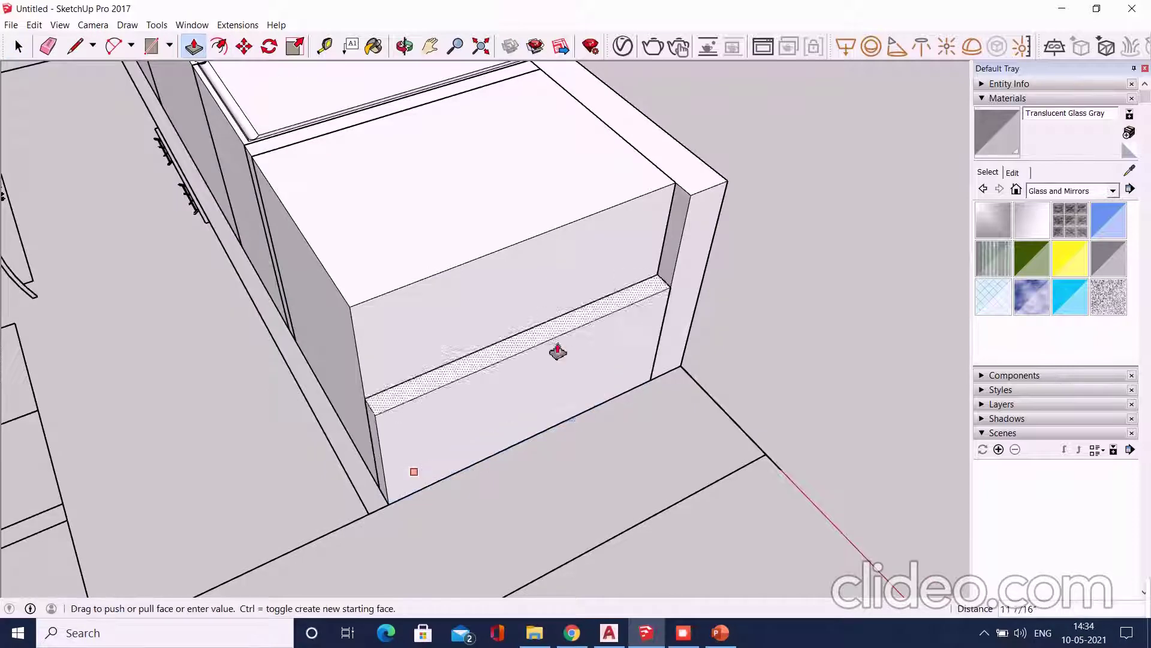
click(717, 200)
key(space)
click(642, 265)
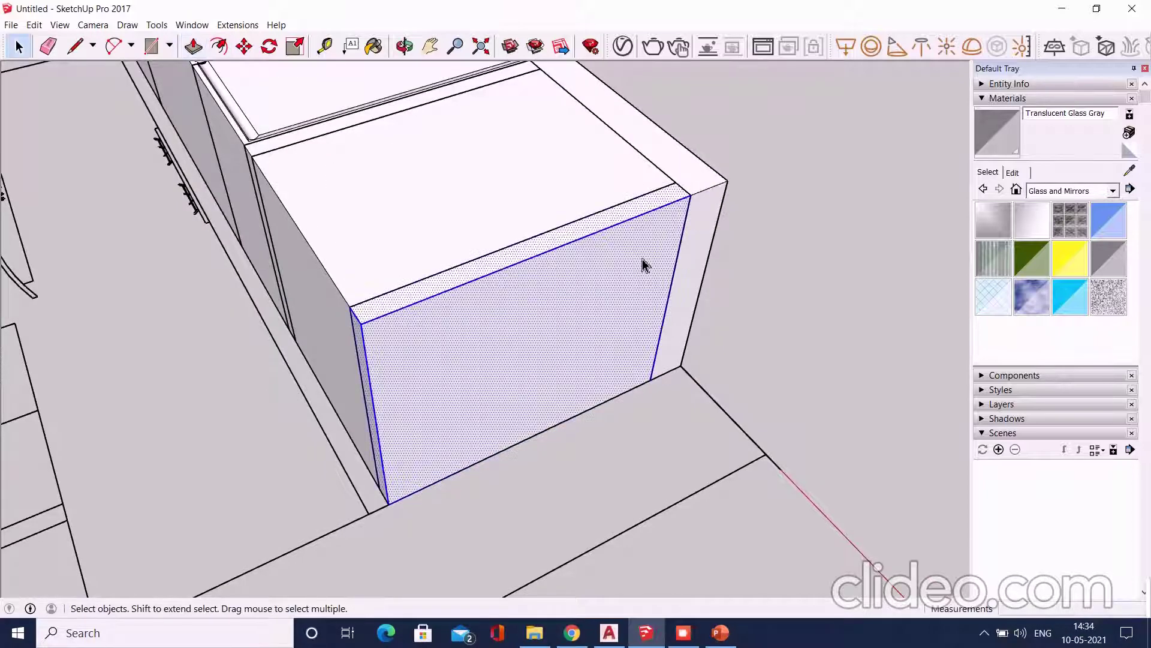
Group the raised panel and orbit to view the whole cabinet run
right_click(641, 255)
click(676, 366)
scroll(581, 308, down, 3)
scroll(614, 401, down, 2)
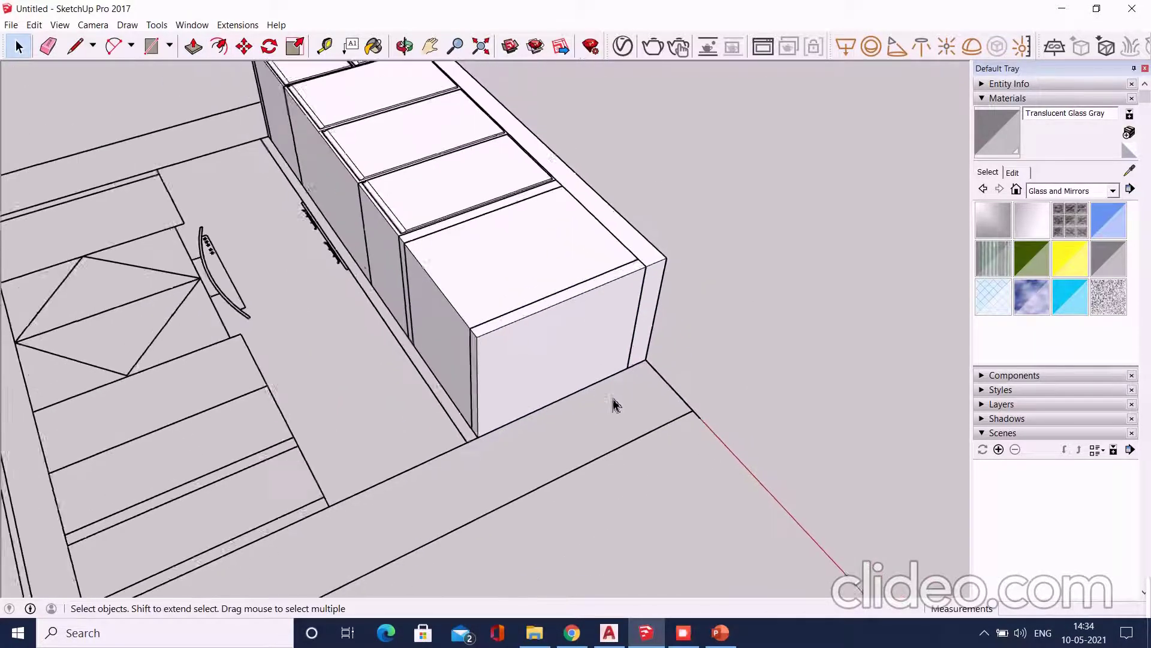
mouse_move(615, 401)
middle_down()
mouse_move(532, 275)
mouse_move(769, 292)
middle_up()
scroll(203, 269, up, 3)
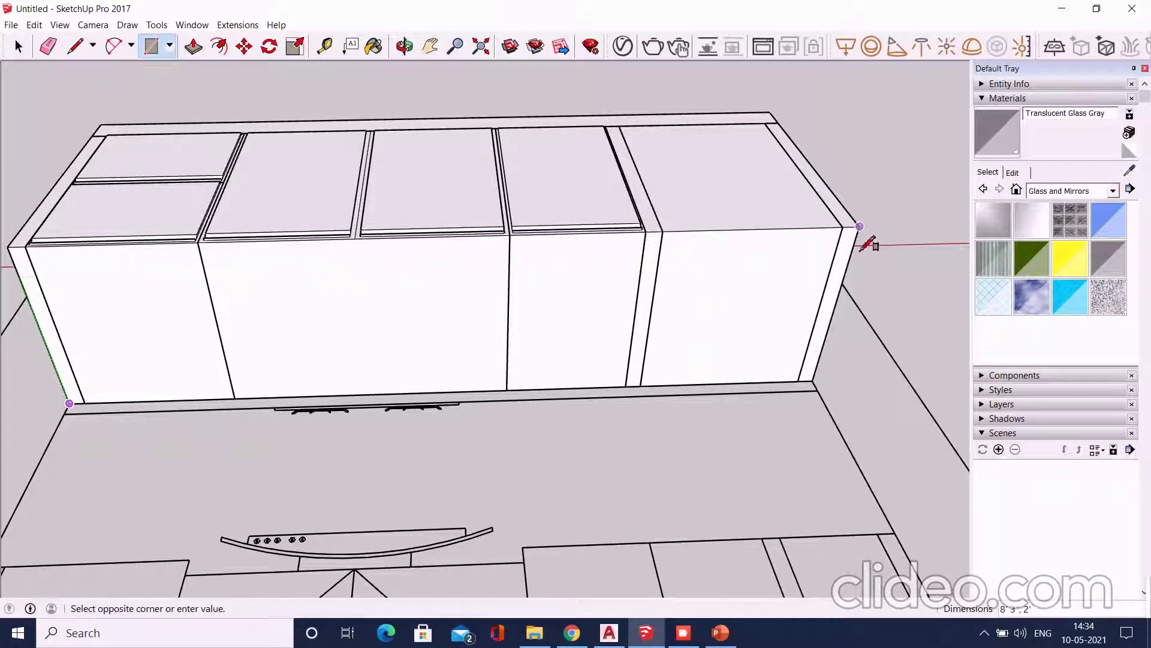
Orbit to the cabinet's end and pick its base face with Push/Pull, then cancel
click(202, 47)
middle_drag(809, 380, 656, 582)
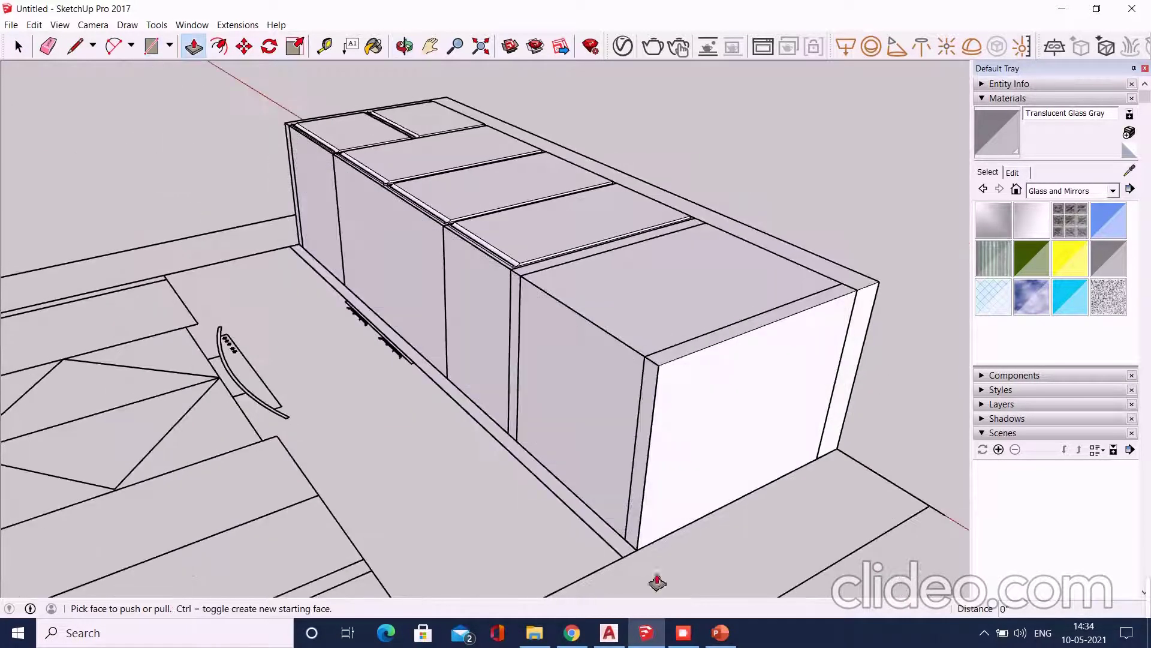
scroll(650, 551, up, 2)
scroll(564, 360, up, 3)
scroll(625, 458, down, 3)
scroll(598, 458, up, 3)
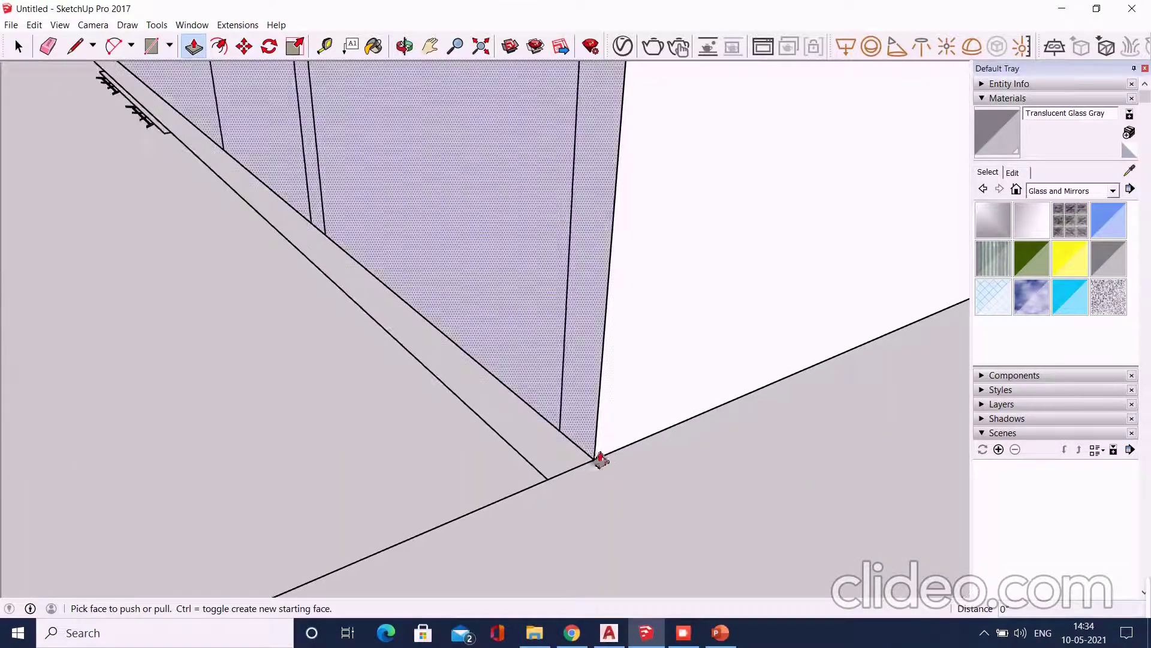
click(598, 457)
key(space)
Group the face at the cabinet's base and orbit out to the whole cabinet
right_click(538, 393)
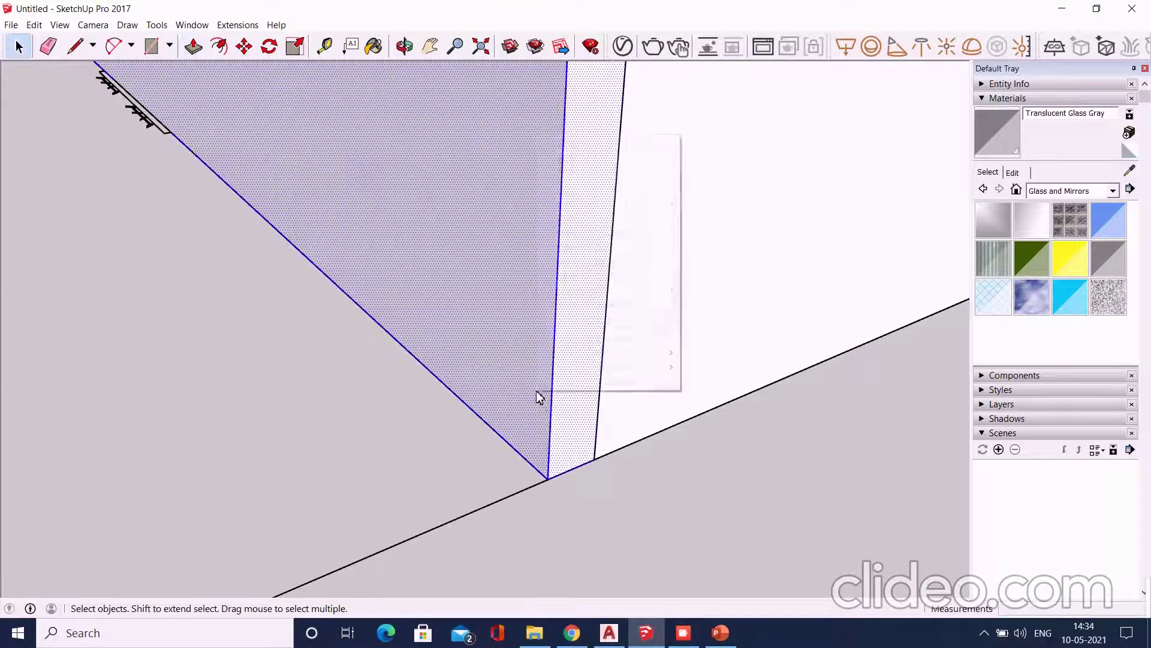
click(583, 249)
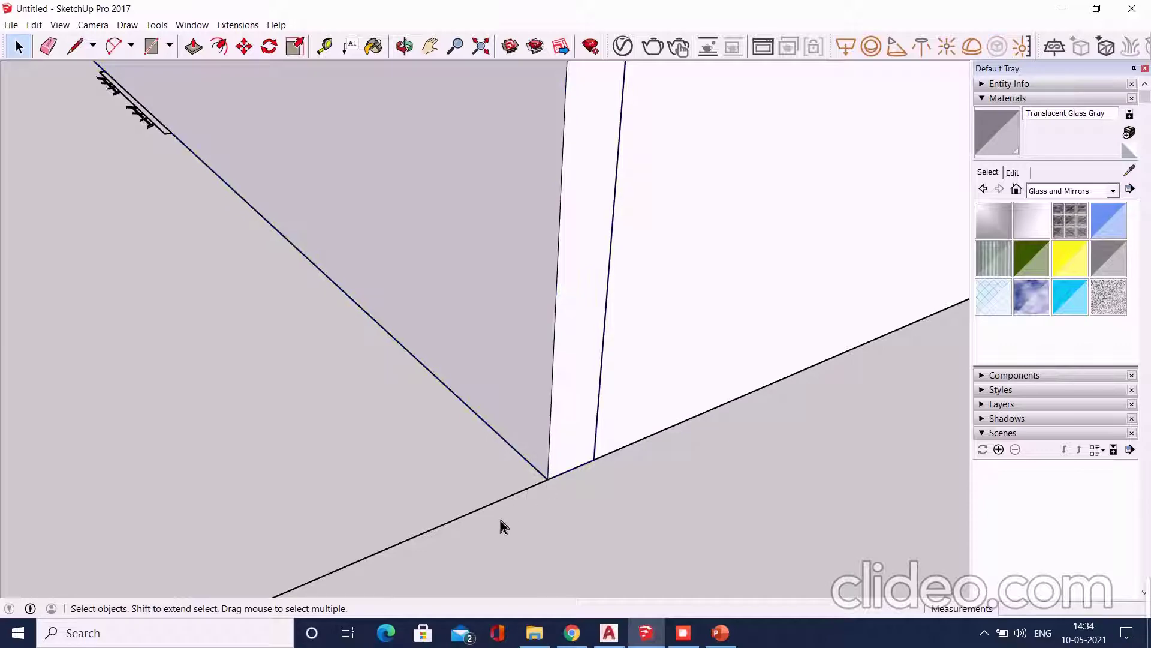
scroll(603, 360, down, 5)
scroll(606, 339, down, 5)
mouse_move(606, 340)
middle_down()
mouse_move(681, 301)
mouse_move(665, 267)
mouse_move(555, 378)
mouse_move(640, 457)
mouse_move(587, 336)
mouse_move(636, 204)
mouse_move(629, 380)
mouse_move(740, 380)
mouse_move(465, 226)
mouse_move(604, 355)
middle_up()
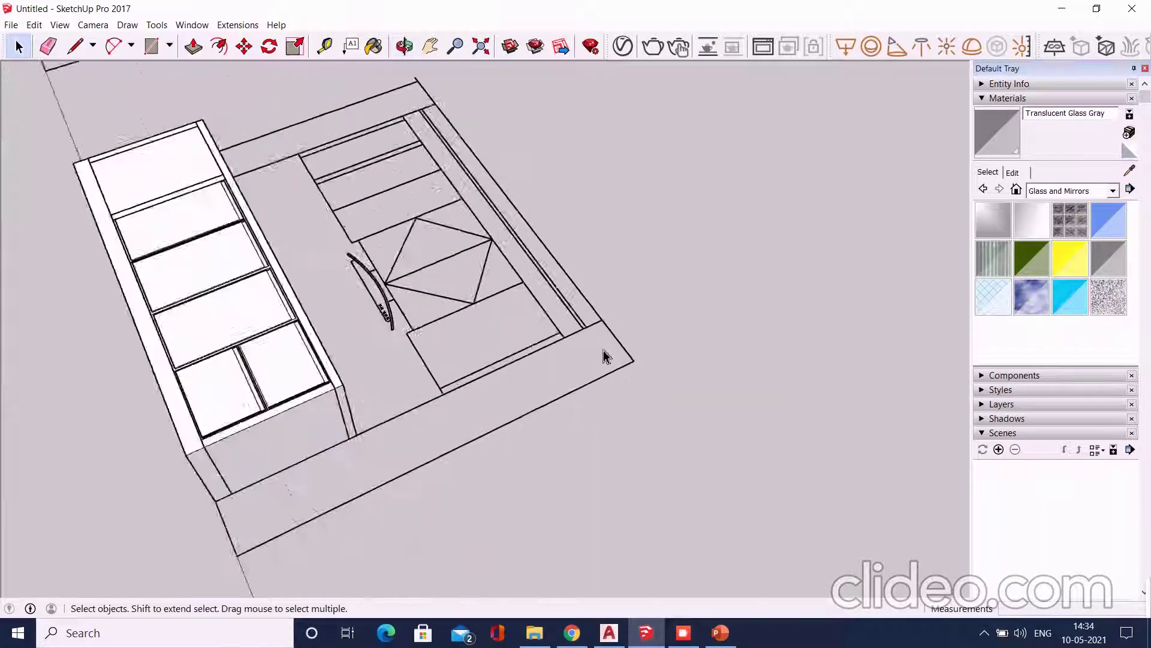
Draw a thin rectangle on the floor along the rug's edge for an upright panel
scroll(414, 370, up, 5)
scroll(463, 360, up, 3)
scroll(513, 329, down, 6)
scroll(462, 375, up, 5)
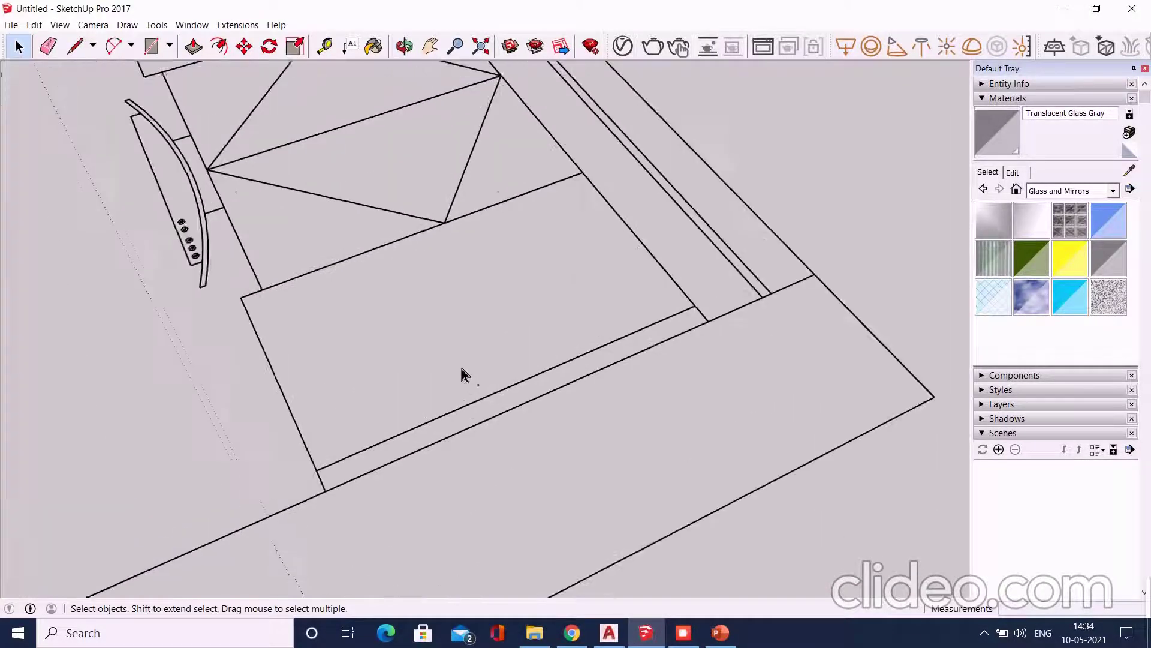
mouse_move(462, 375)
middle_down()
mouse_move(439, 403)
mouse_move(478, 380)
mouse_move(440, 411)
middle_up()
scroll(478, 378, up, 5)
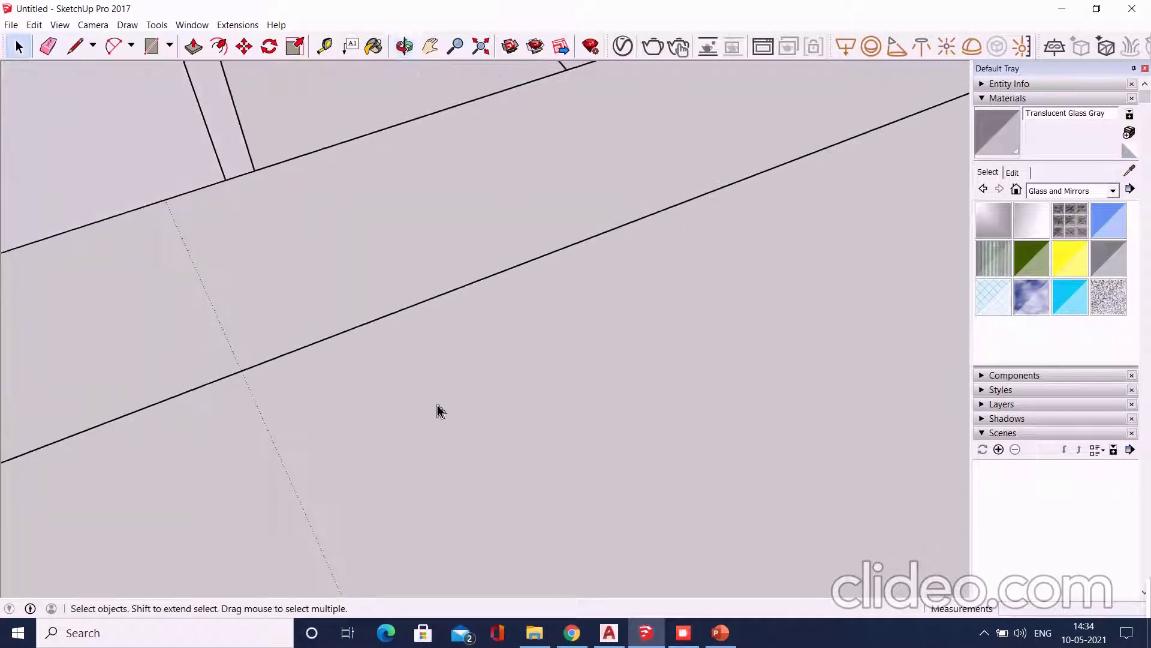
scroll(440, 411, down, 5)
scroll(522, 234, up, 3)
scroll(507, 196, up, 3)
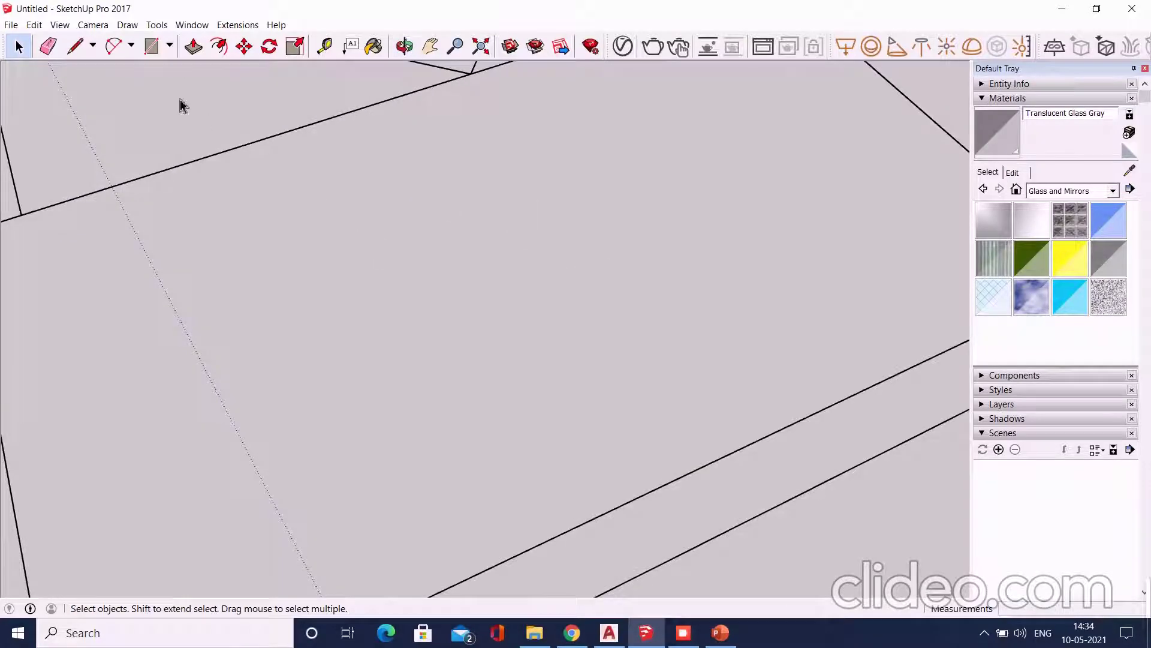
scroll(281, 318, down, 5)
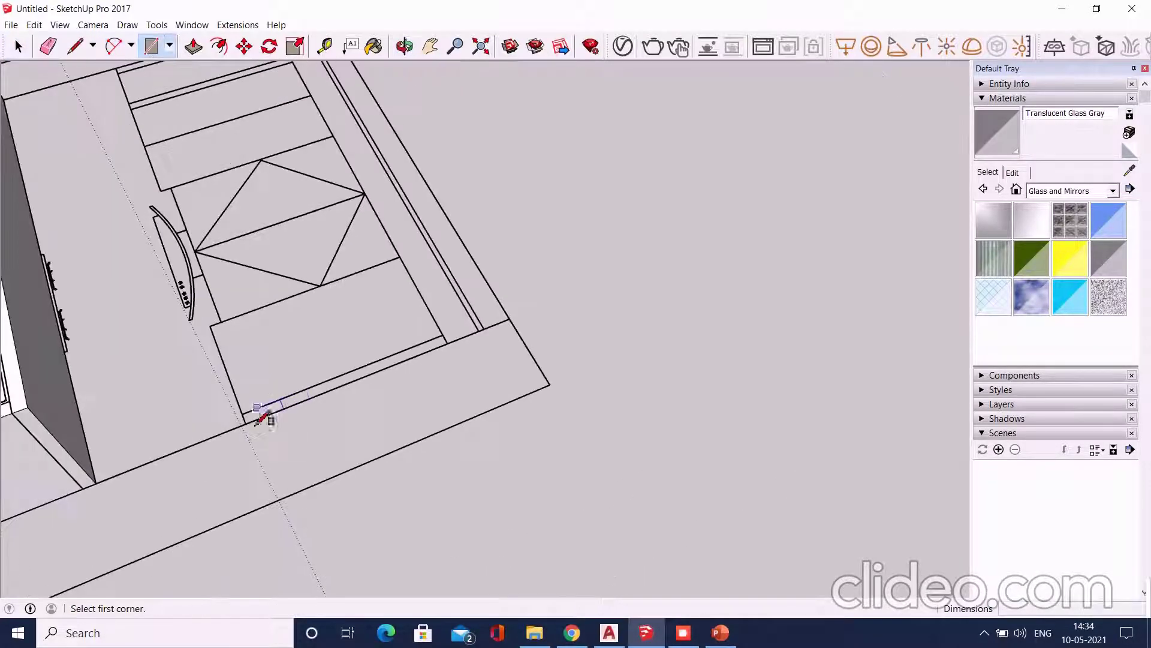
scroll(257, 414, up, 5)
scroll(252, 480, down, 2)
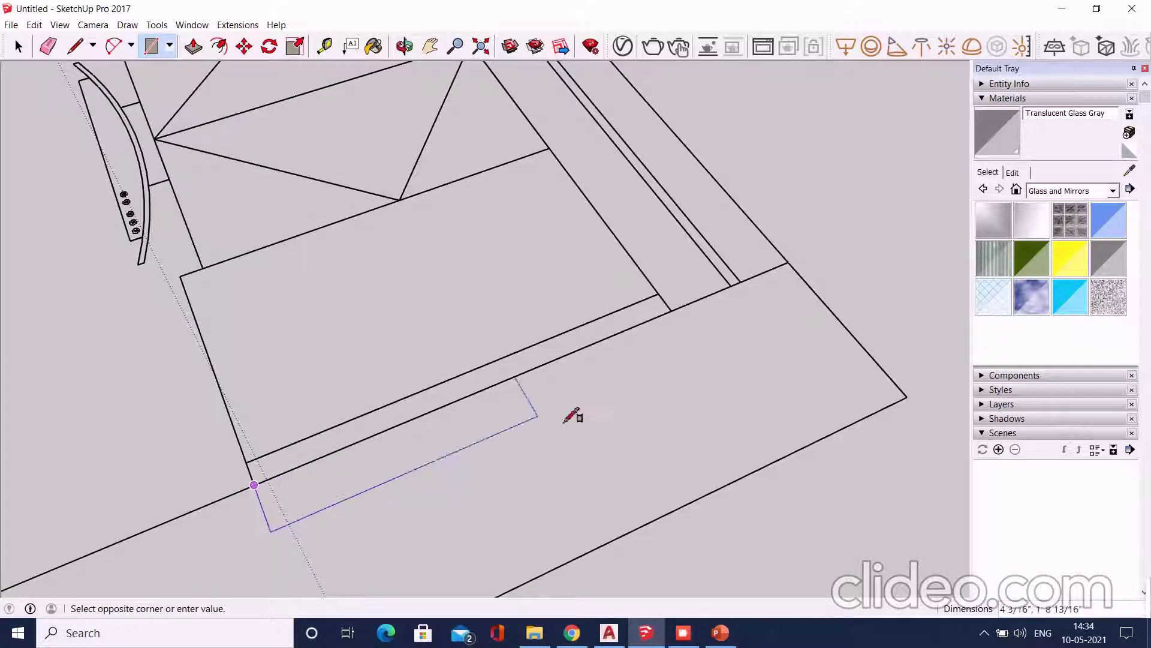
click(655, 311)
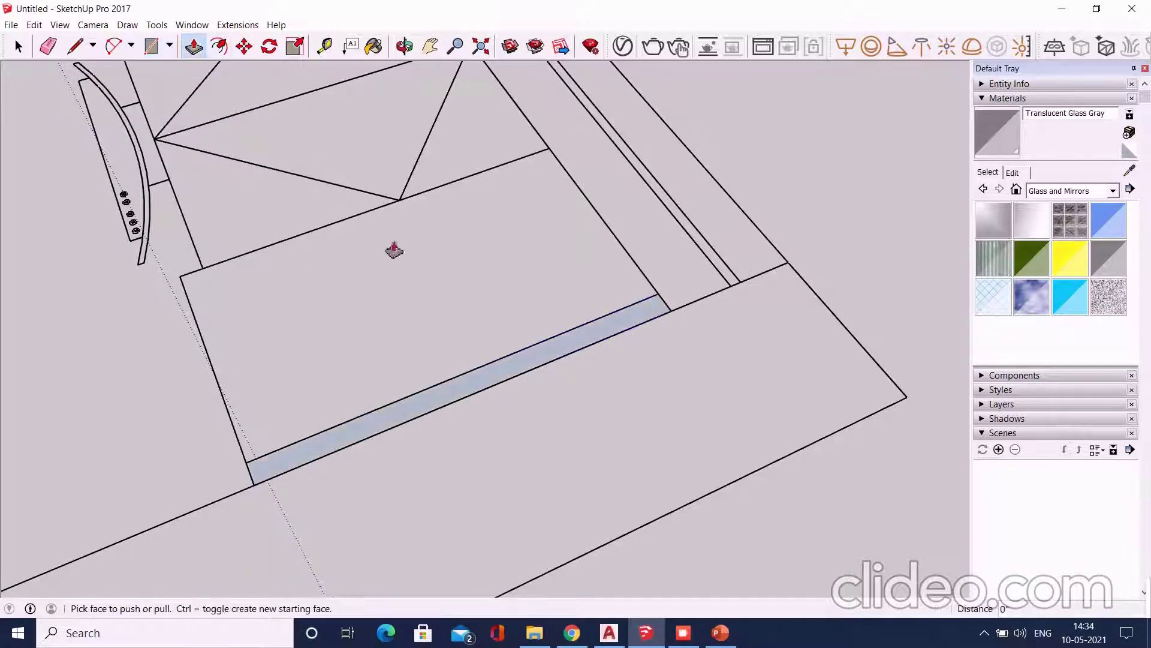
scroll(405, 298, down, 3)
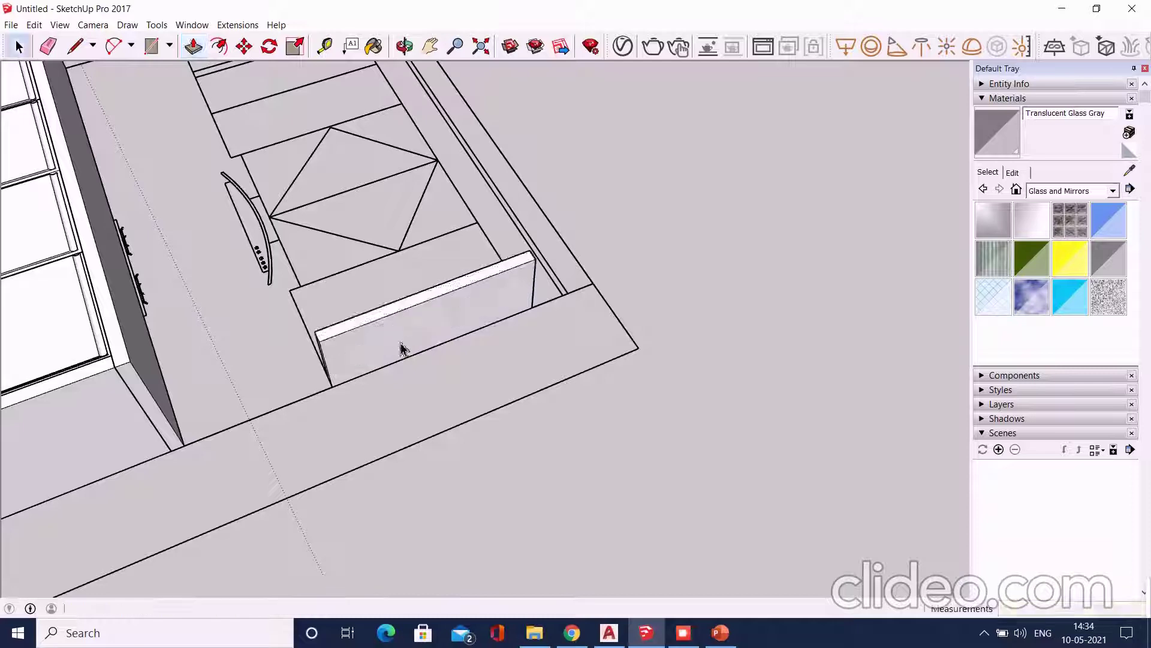
Dismiss the panel face's context menu and orbit to an oblique view of cabinet and sofa
right_click(402, 337)
right_click(366, 335)
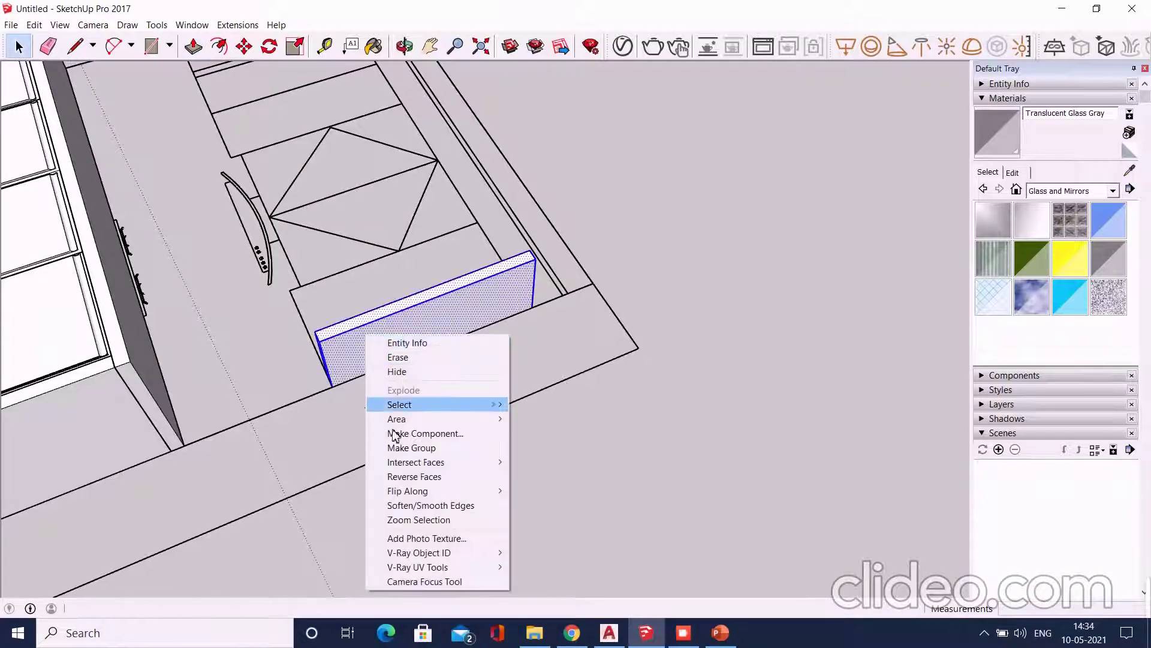
key(Escape)
mouse_move(507, 457)
middle_down()
mouse_move(337, 334)
mouse_move(749, 401)
mouse_move(418, 223)
mouse_move(488, 471)
mouse_move(421, 465)
mouse_move(447, 319)
mouse_move(597, 347)
mouse_move(464, 423)
middle_up()
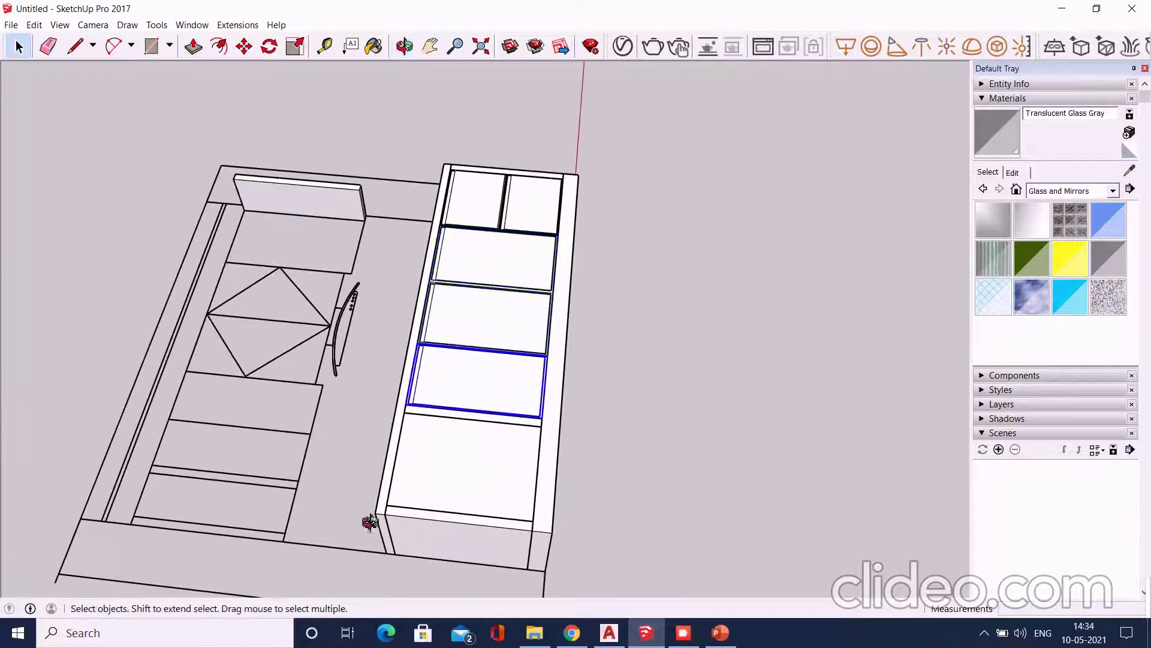
middle_drag(368, 521, 402, 174)
Start copying a cabinet box with Move plus Ctrl from its base point
click(244, 47)
mouse_move(257, 399)
middle_down()
mouse_move(329, 260)
mouse_move(524, 390)
middle_up()
scroll(612, 347, up, 3)
middle_drag(612, 347, 522, 208)
scroll(622, 441, up, 2)
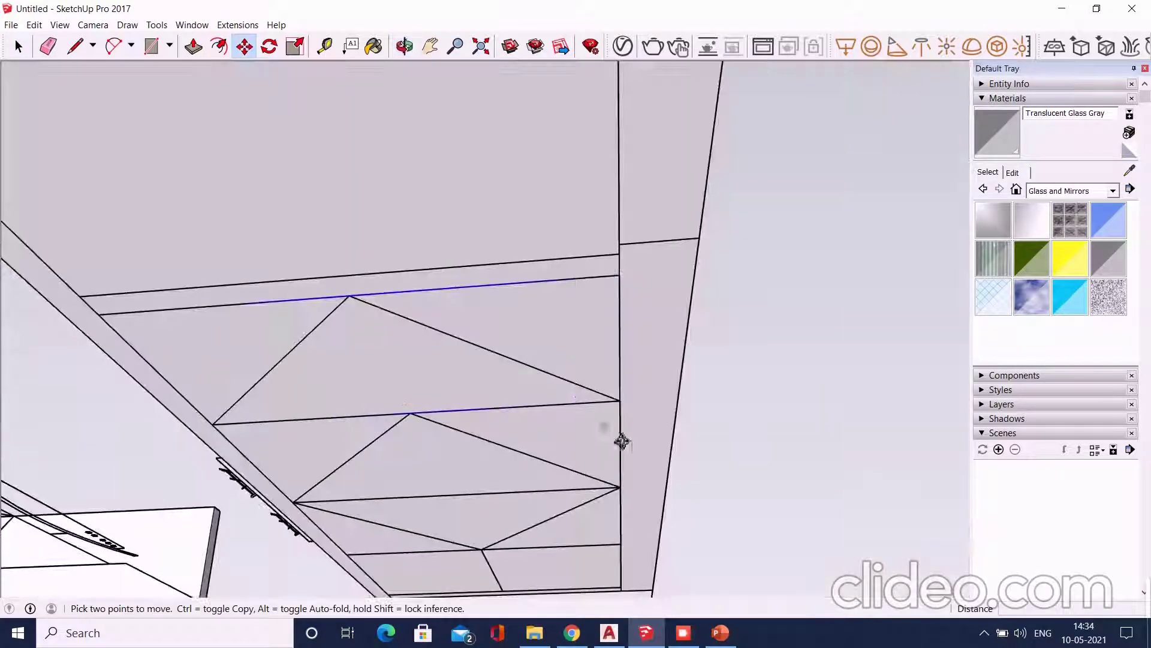
click(631, 411)
key(ctrl)
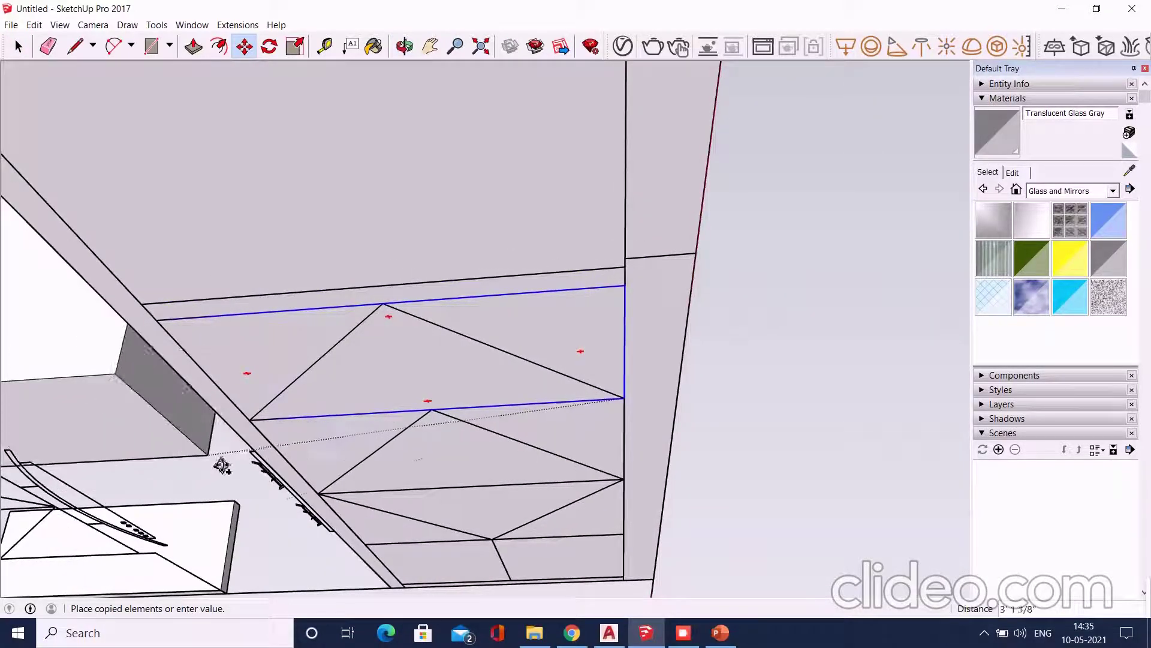
Place the copied cabinet box on the floor beside the new upright panel
scroll(266, 391, up, 3)
scroll(266, 391, down, 3)
middle_drag(484, 282, 424, 352)
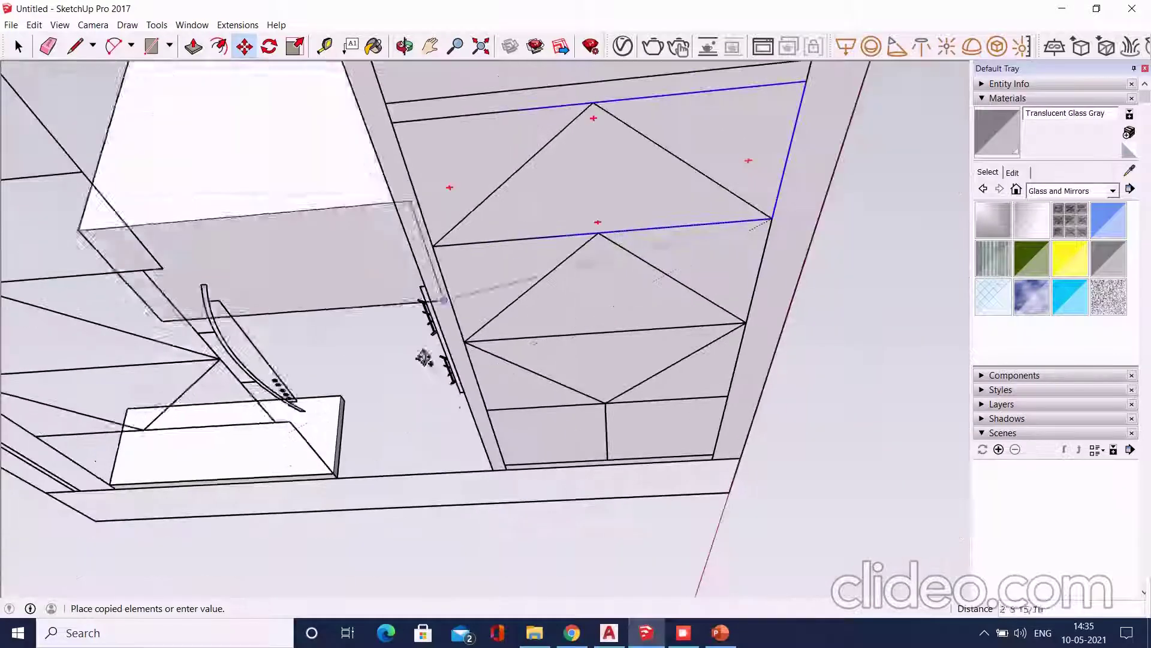
scroll(333, 478, up, 3)
scroll(332, 478, down, 2)
click(363, 496)
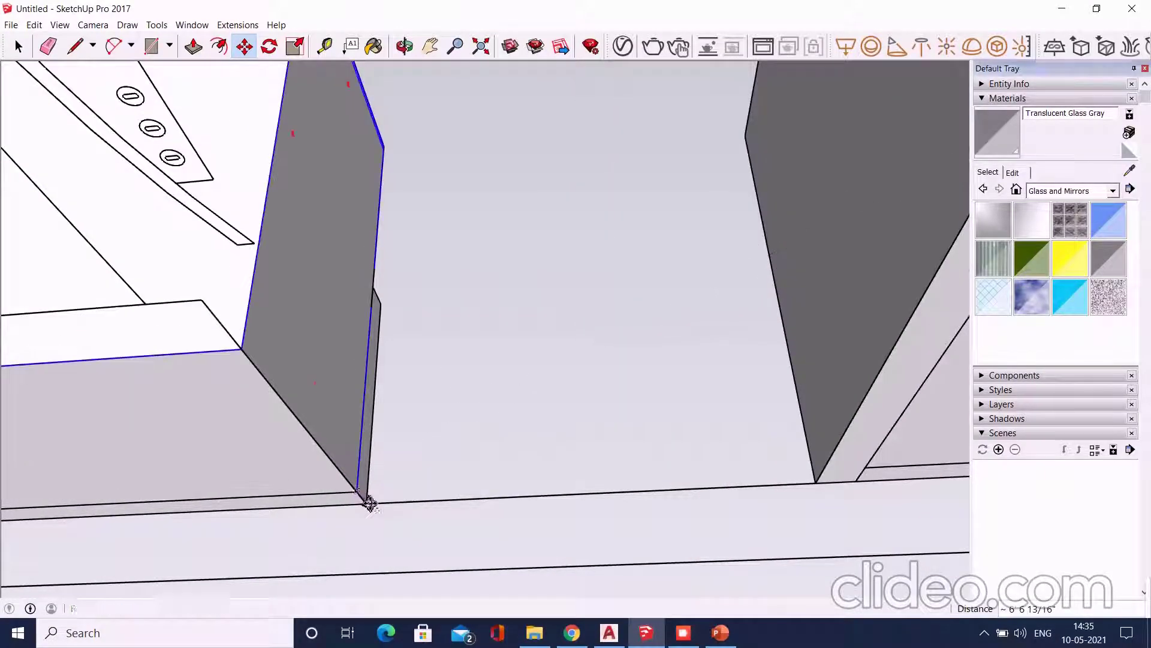
scroll(279, 350, up, 1)
middle_drag(279, 349, 367, 514)
scroll(398, 254, down, 2)
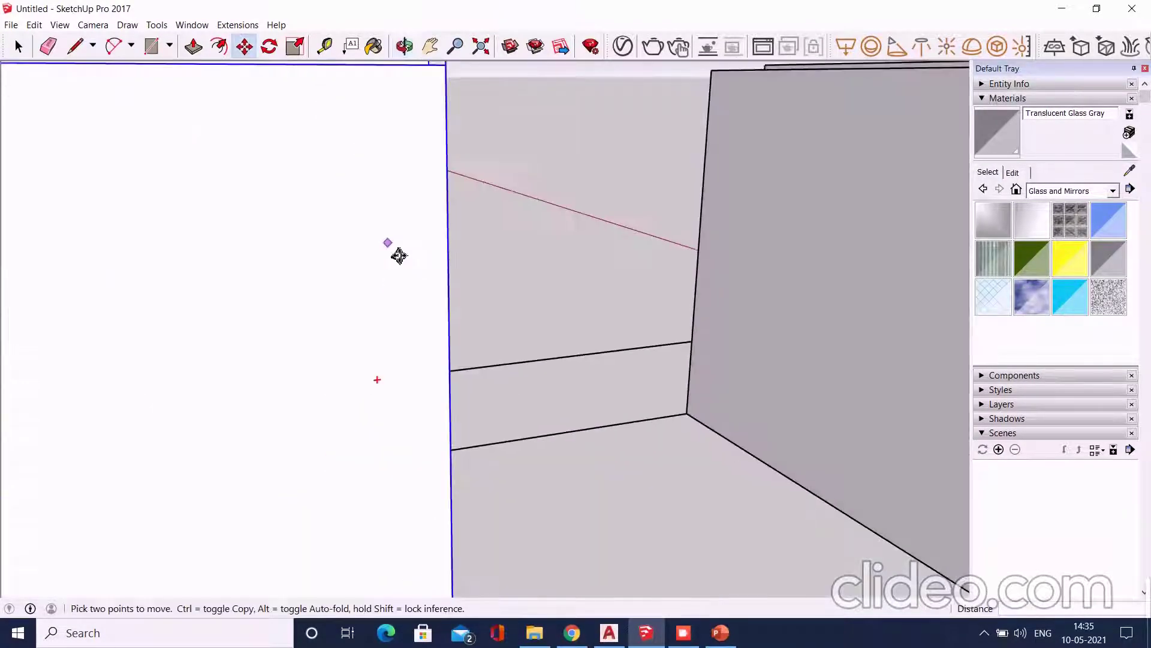
scroll(326, 246, down, 3)
middle_drag(326, 246, 478, 300)
scroll(427, 282, down, 2)
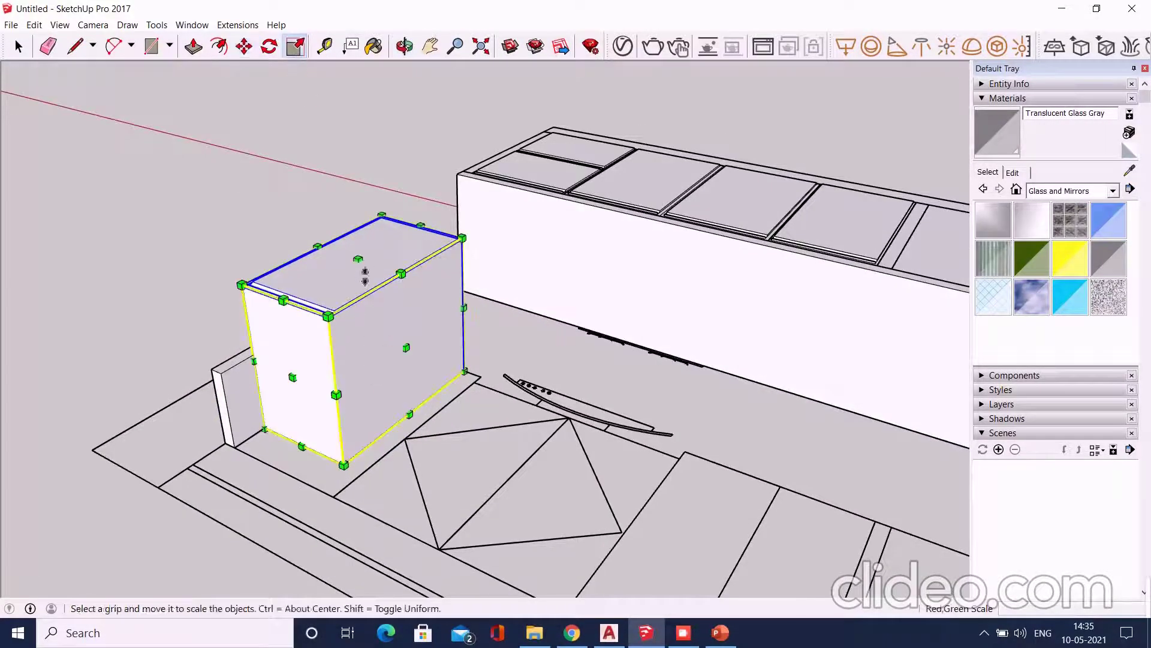
Scale the copied cabinet box lengthwise by about 1.3 along the green axis
scroll(273, 419, up, 2)
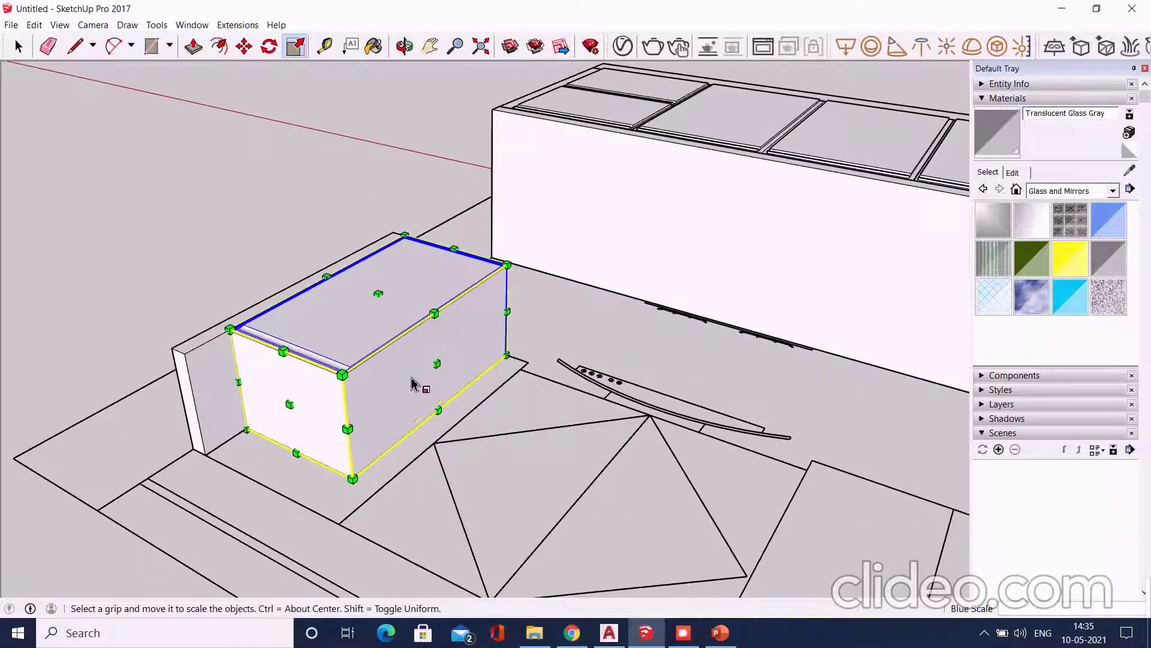
scroll(399, 403, down, 2)
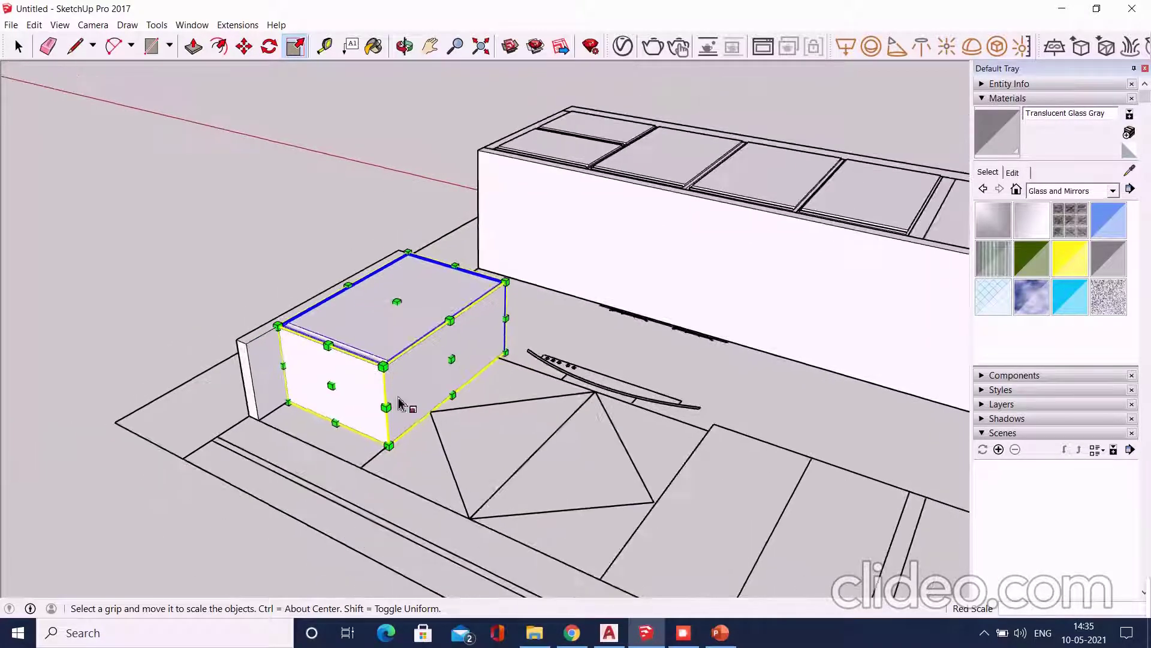
scroll(321, 424, up, 2)
mouse_move(334, 384)
mouse_down()
mouse_move(375, 515)
mouse_move(391, 520)
mouse_up()
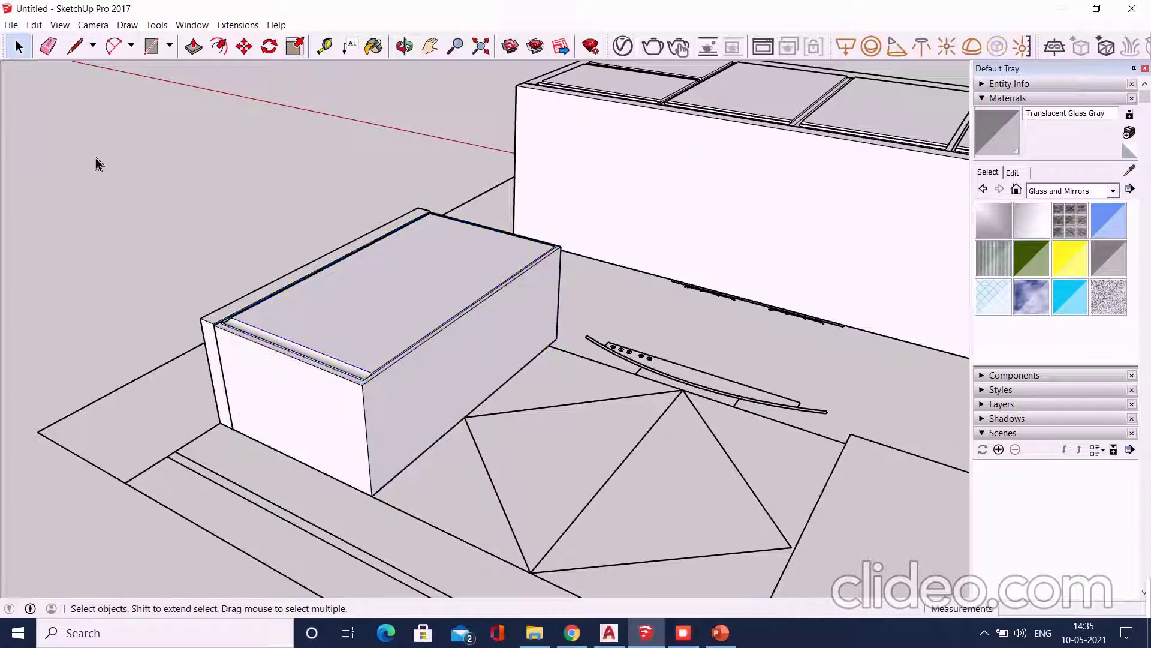
Select the stretched box and rotate it about a centre on its face
mouse_move(236, 287)
middle_down()
mouse_move(188, 365)
mouse_move(249, 347)
mouse_move(255, 81)
middle_up()
click(171, 398)
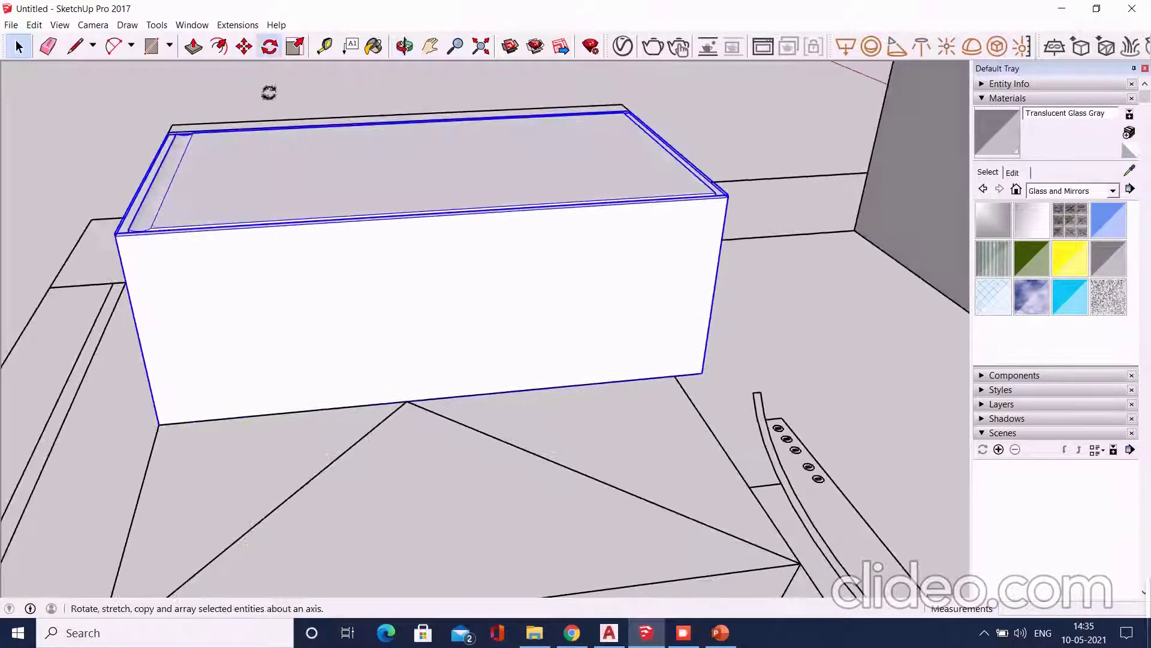
click(352, 318)
click(350, 288)
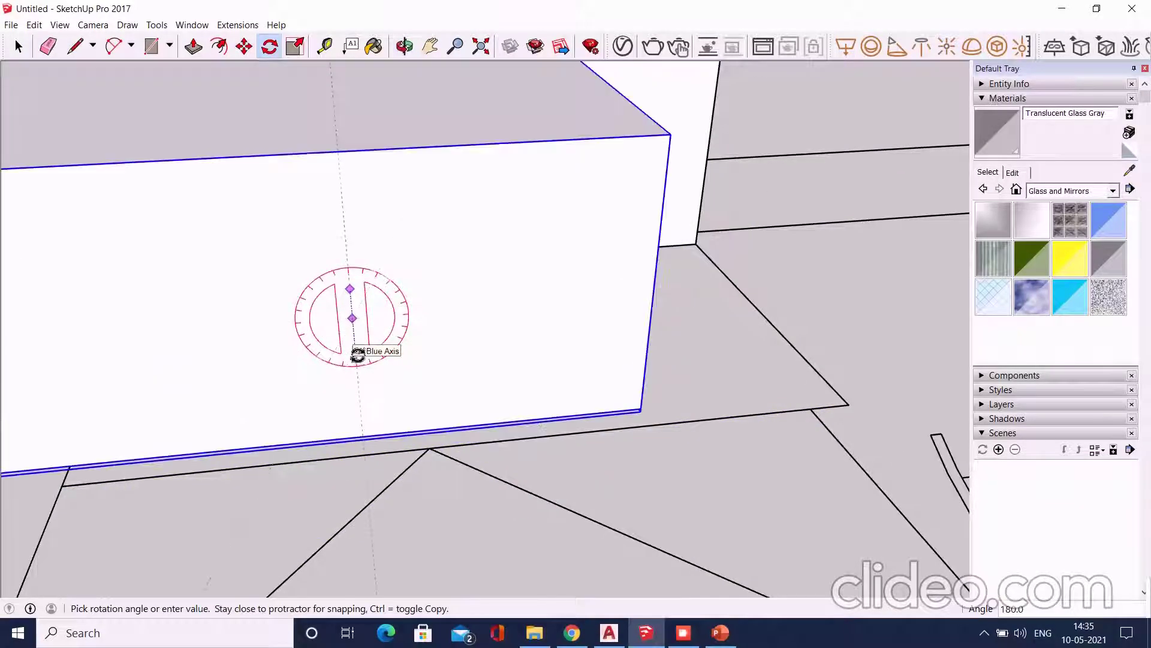
click(358, 355)
scroll(418, 327, down, 5)
middle_drag(303, 334, 560, 298)
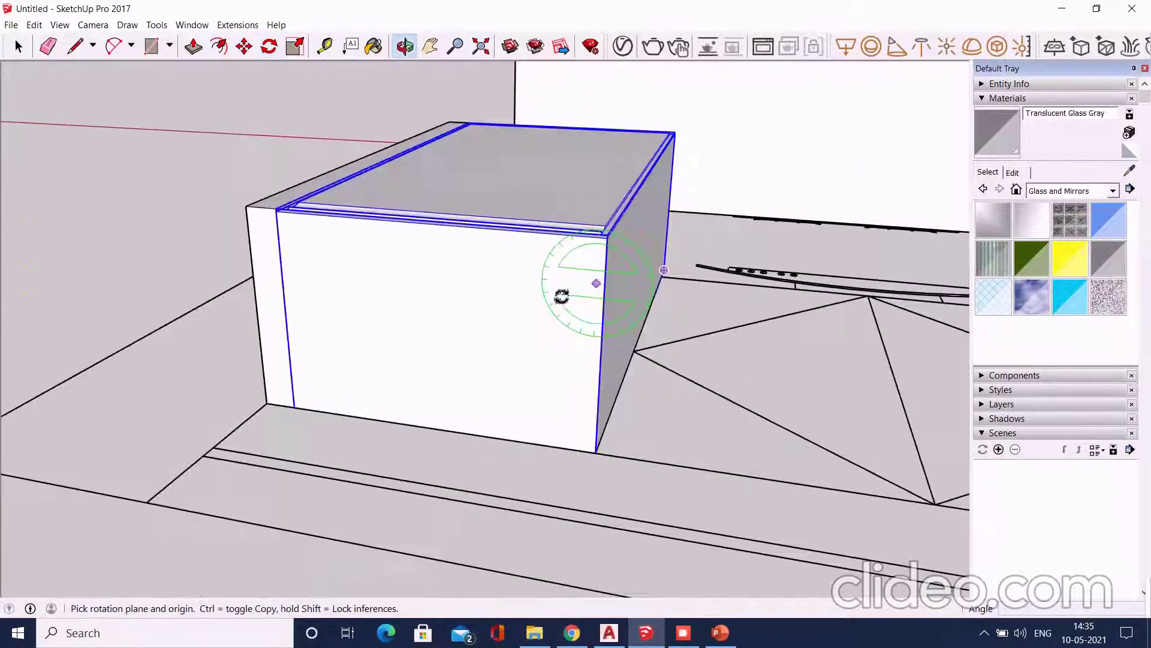
scroll(423, 347, up, 2)
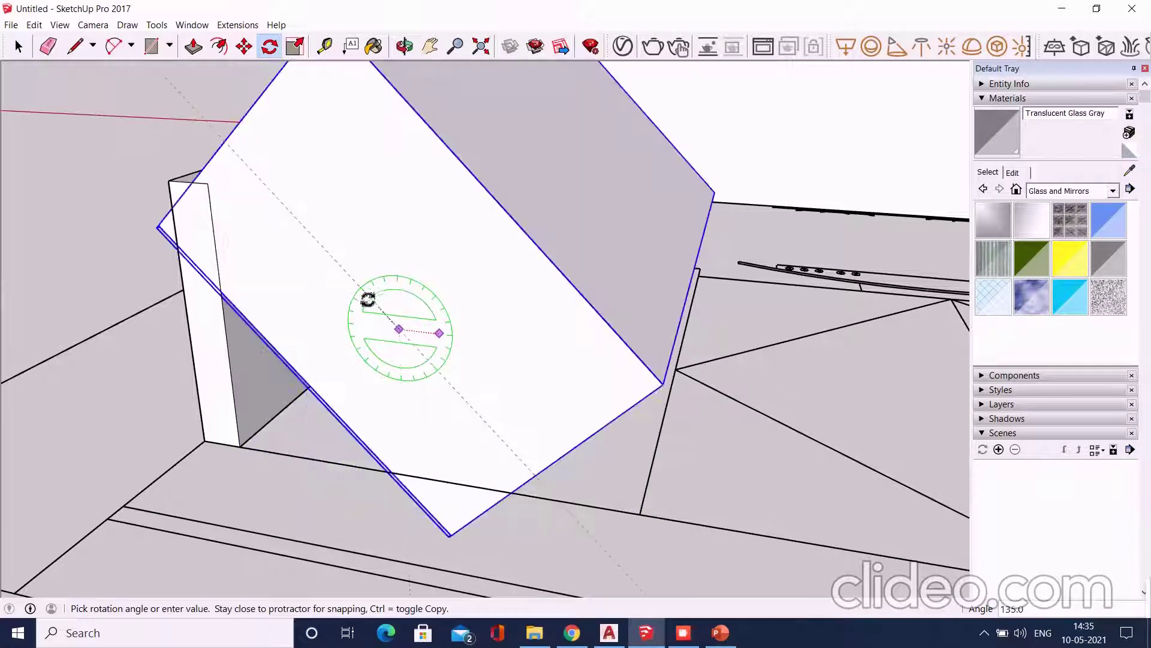
click(417, 316)
Finish turning the box to a 180° half turn
mouse_move(416, 317)
middle_down()
mouse_move(373, 205)
mouse_move(830, 426)
mouse_move(588, 506)
mouse_move(611, 486)
middle_up()
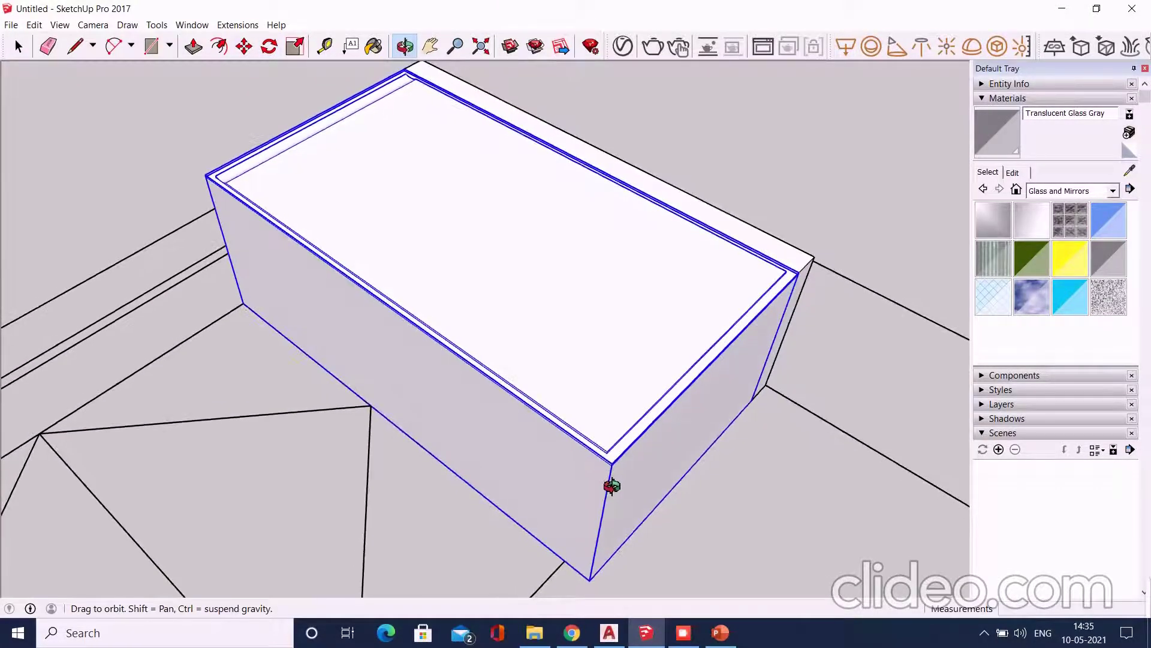
scroll(384, 444, down, 2)
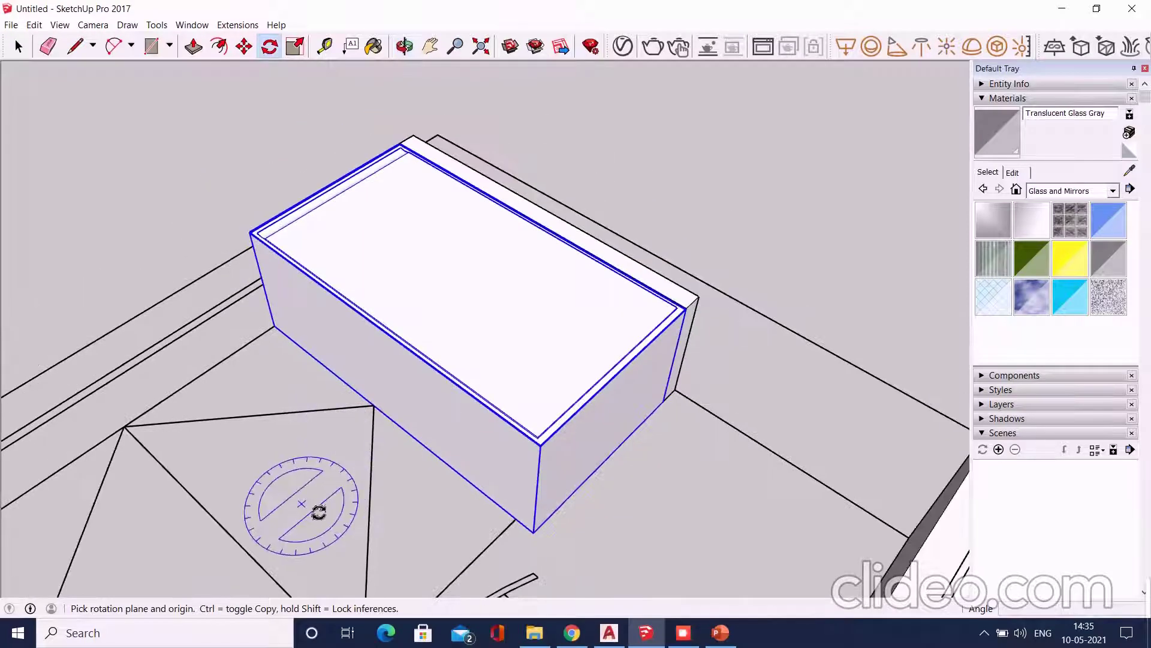
click(334, 497)
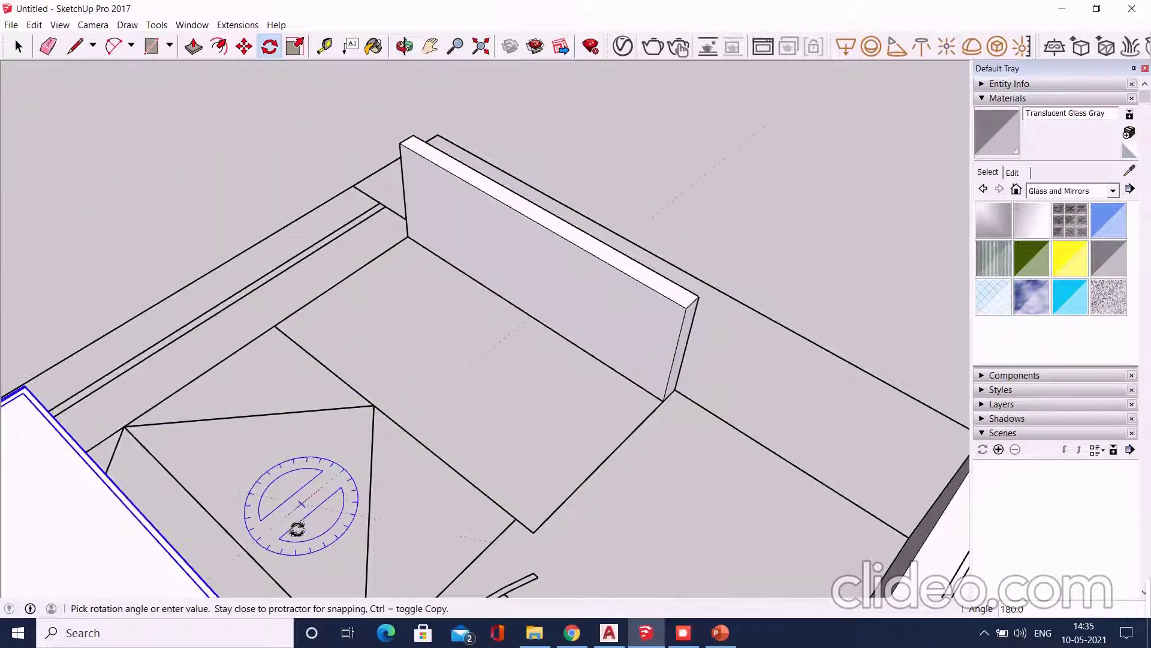
scroll(544, 235, down, 3)
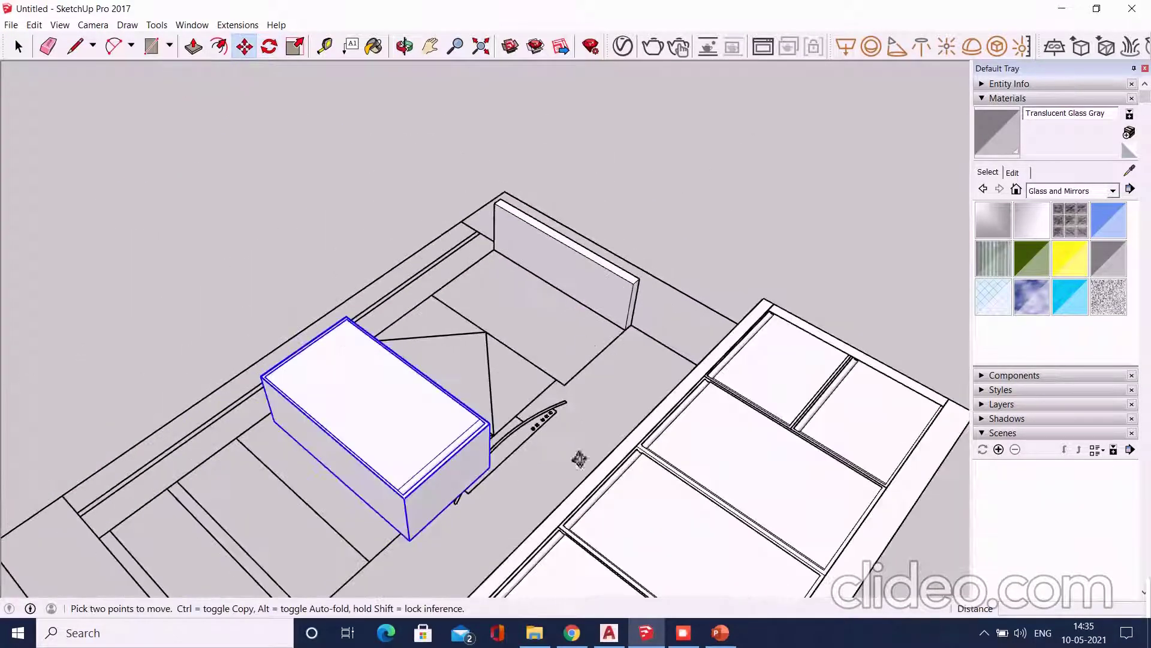
mouse_move(578, 458)
middle_down()
mouse_move(170, 504)
mouse_move(465, 442)
middle_up()
scroll(410, 402, up, 3)
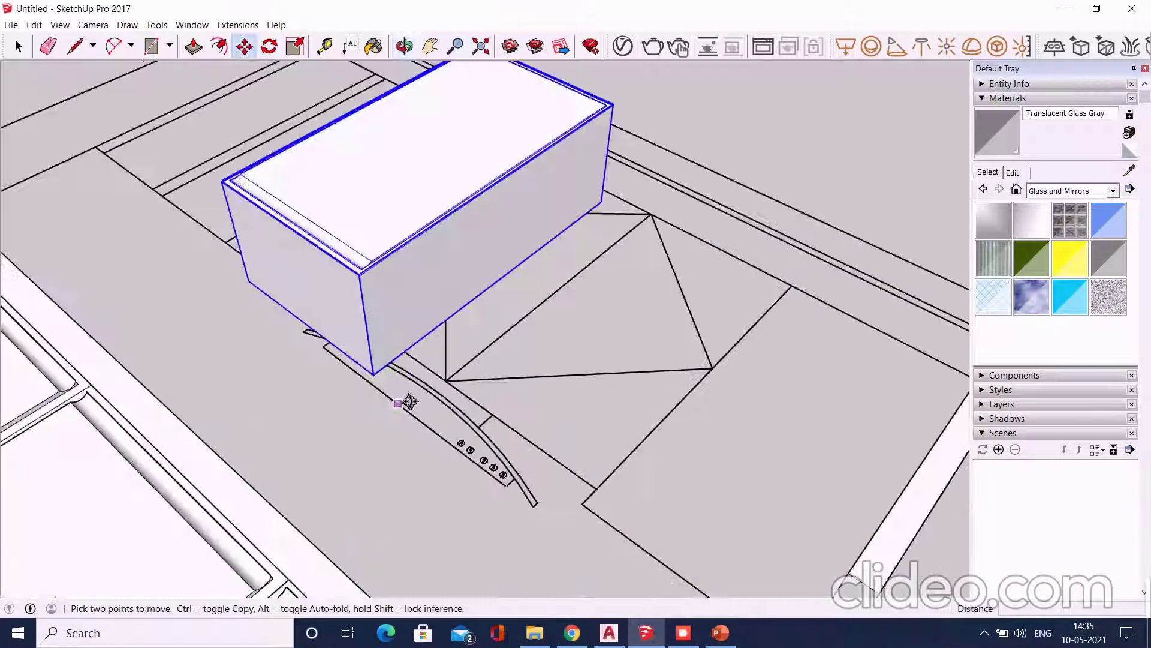
Move the box by its corner to the counter end beside the slab
click(374, 374)
scroll(566, 462, down, 3)
scroll(599, 480, up, 2)
click(669, 546)
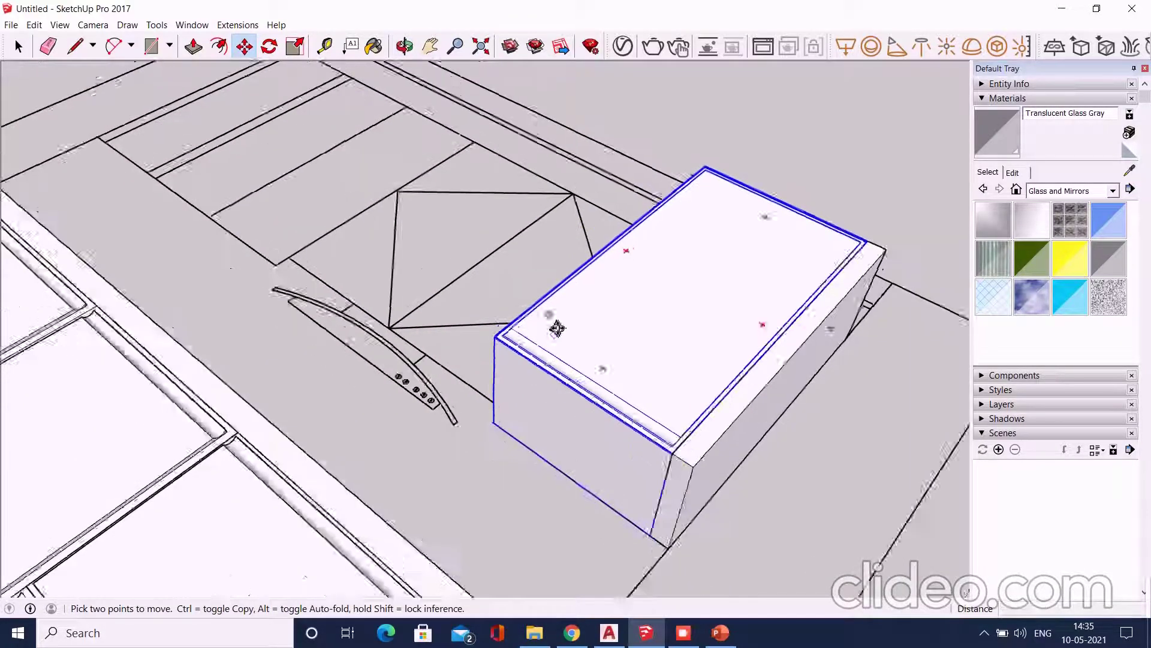
scroll(557, 328, down, 3)
mouse_move(707, 404)
middle_down()
mouse_move(463, 334)
mouse_move(733, 375)
middle_up()
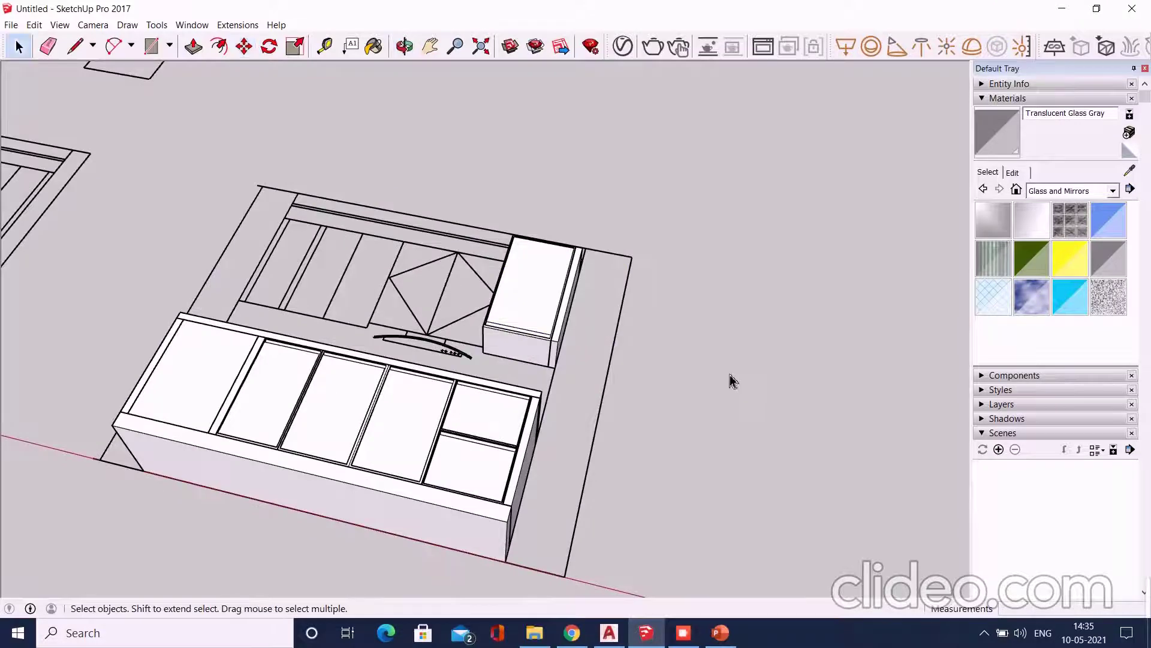
scroll(779, 455, down, 3)
Start a Ctrl-Move copy of the two-door wall cabinet from its corner
scroll(774, 501, down, 2)
middle_drag(766, 503, 360, 240)
scroll(346, 232, up, 4)
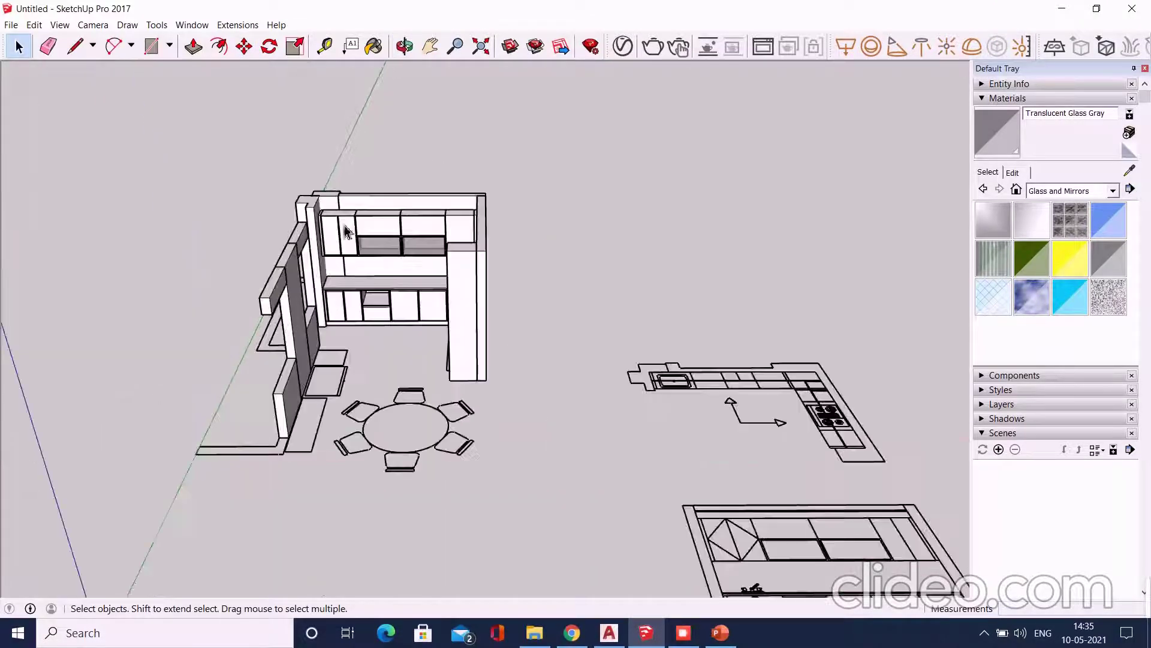
scroll(346, 234, up, 3)
scroll(336, 244, up, 3)
scroll(341, 250, up, 2)
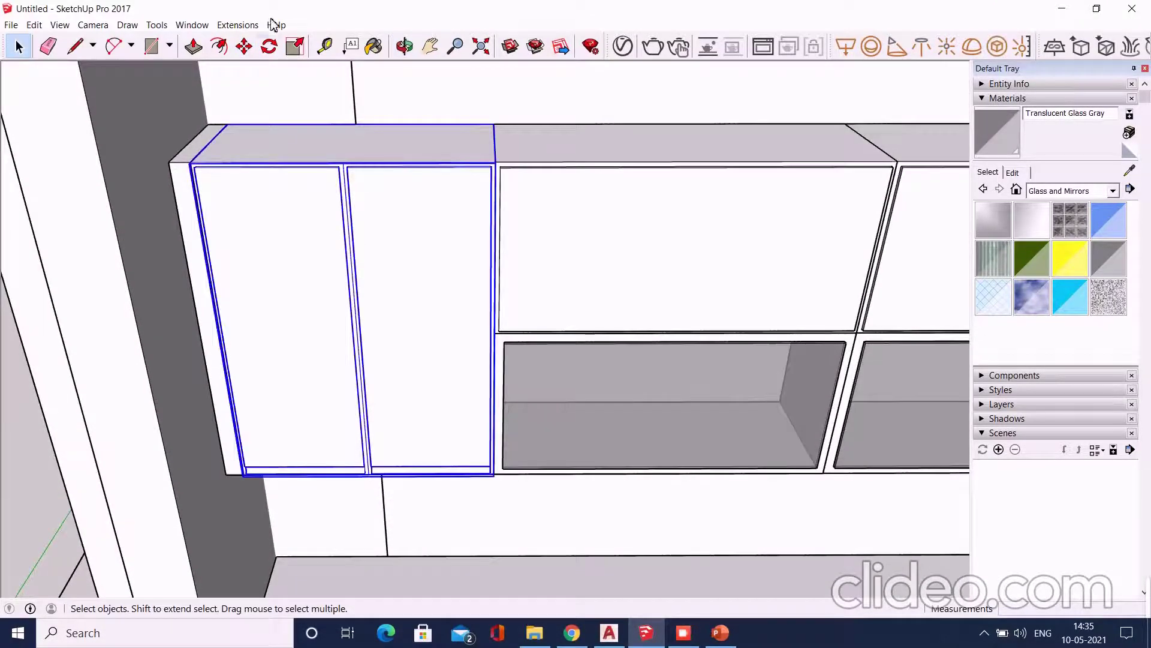
key(ctrl)
click(200, 170)
scroll(201, 171, down, 4)
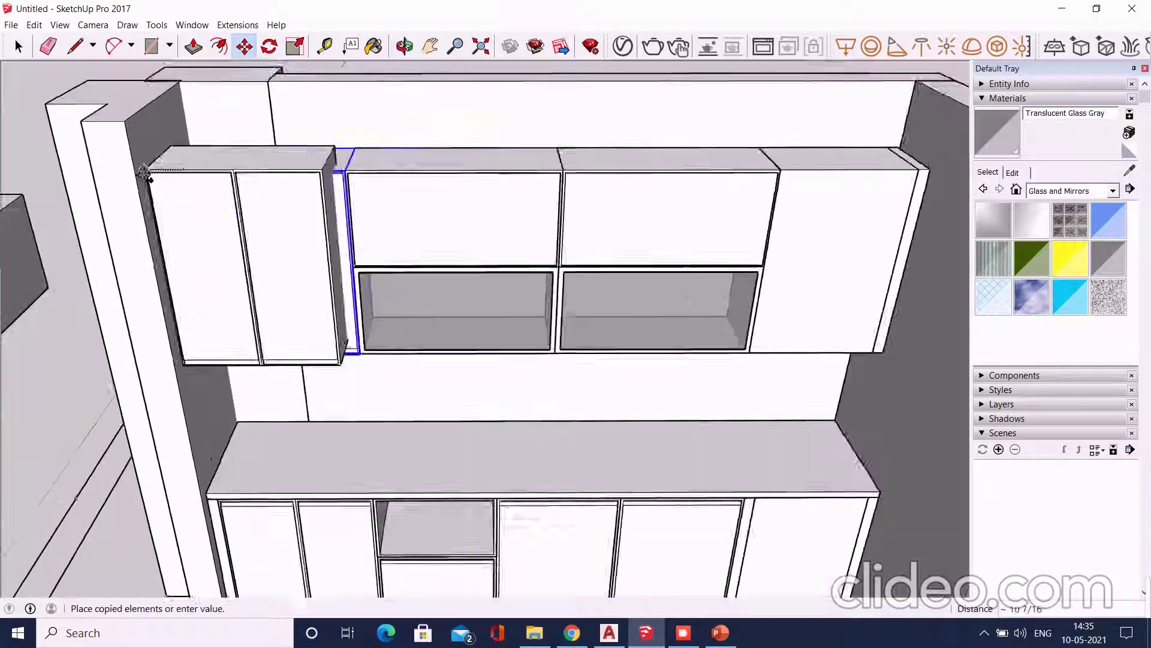
scroll(116, 188, down, 4)
scroll(138, 192, down, 3)
Place the copied cabinet in the small layout and turn it to lie on its side
middle_drag(148, 192, 599, 294)
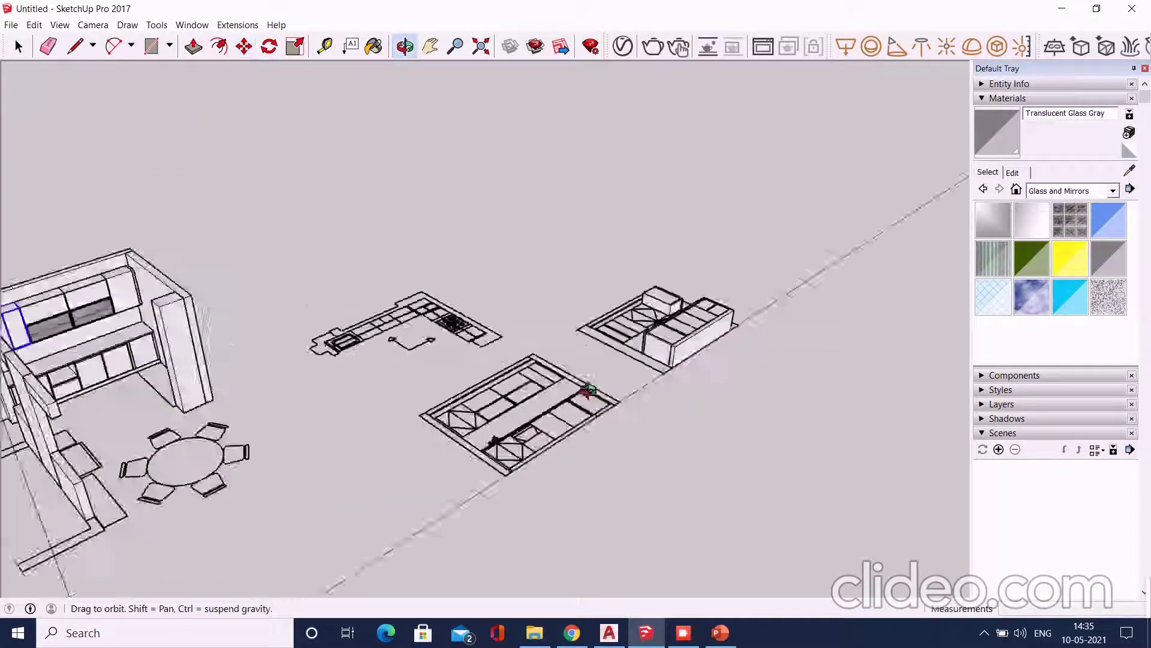
scroll(605, 294, up, 3)
scroll(609, 294, up, 3)
scroll(610, 295, up, 3)
scroll(611, 303, down, 2)
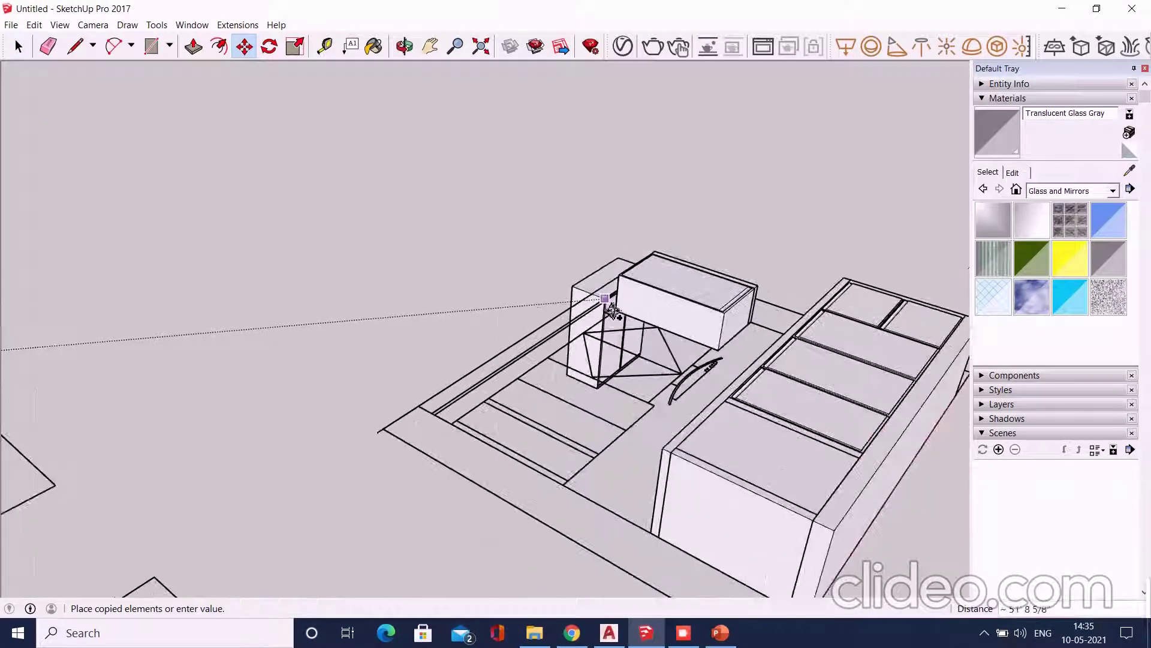
scroll(584, 335, up, 2)
scroll(593, 384, up, 3)
scroll(569, 510, up, 3)
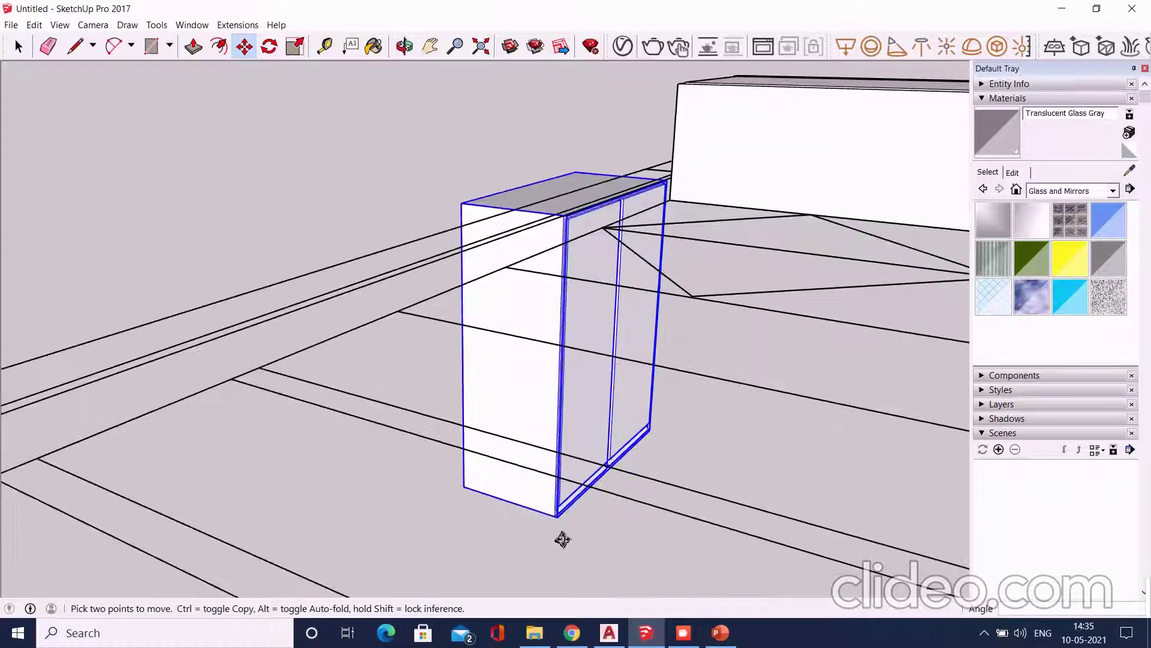
click(558, 516)
scroll(571, 381, down, 3)
scroll(634, 308, up, 3)
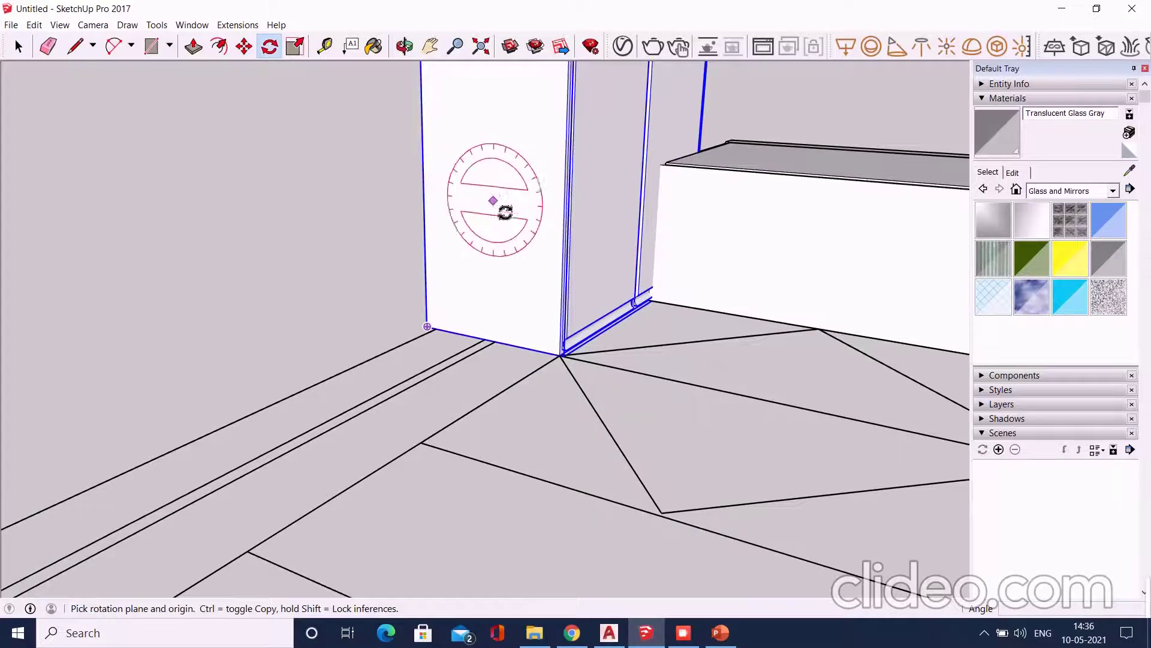
scroll(511, 190, down, 3)
middle_drag(483, 224, 492, 163)
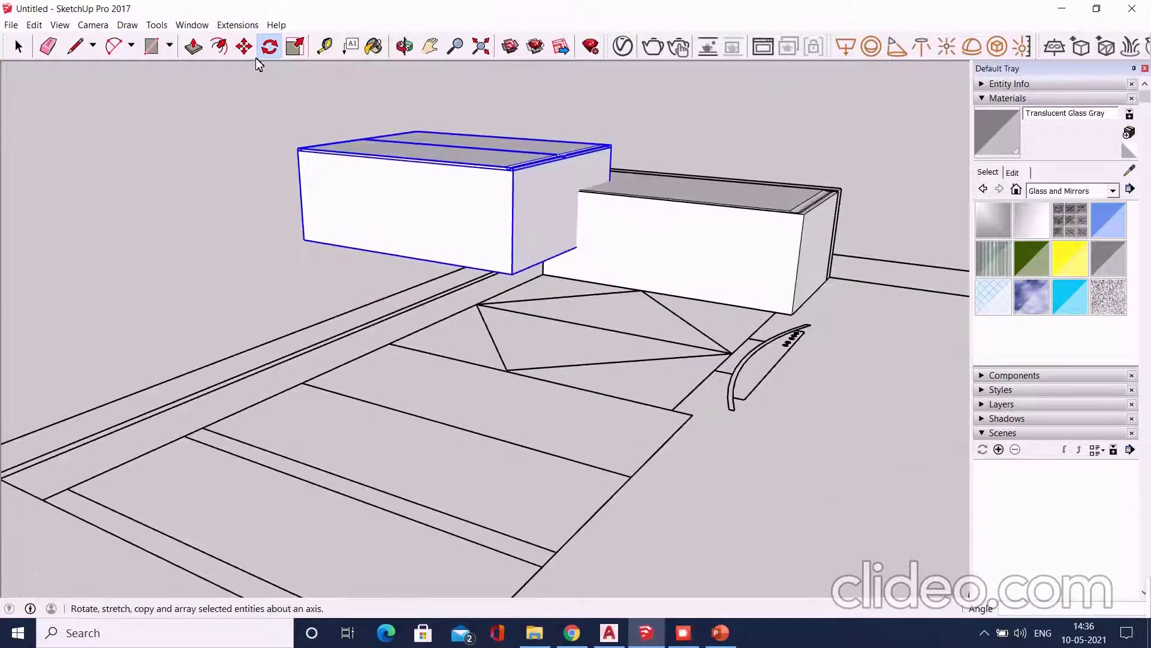
mouse_move(622, 284)
middle_down()
mouse_move(400, 252)
mouse_move(475, 335)
middle_up()
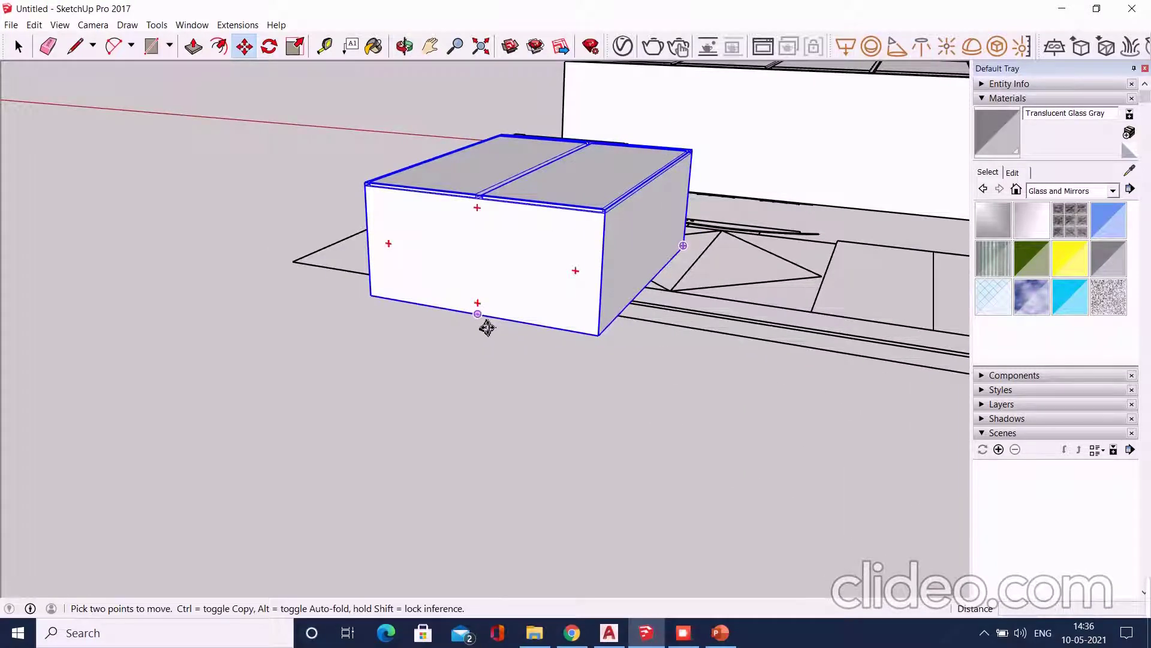
Move the copied two-door box until it butts against the first cabinet box on the counter edge
click(487, 326)
scroll(381, 330, down, 2)
scroll(612, 285, up, 3)
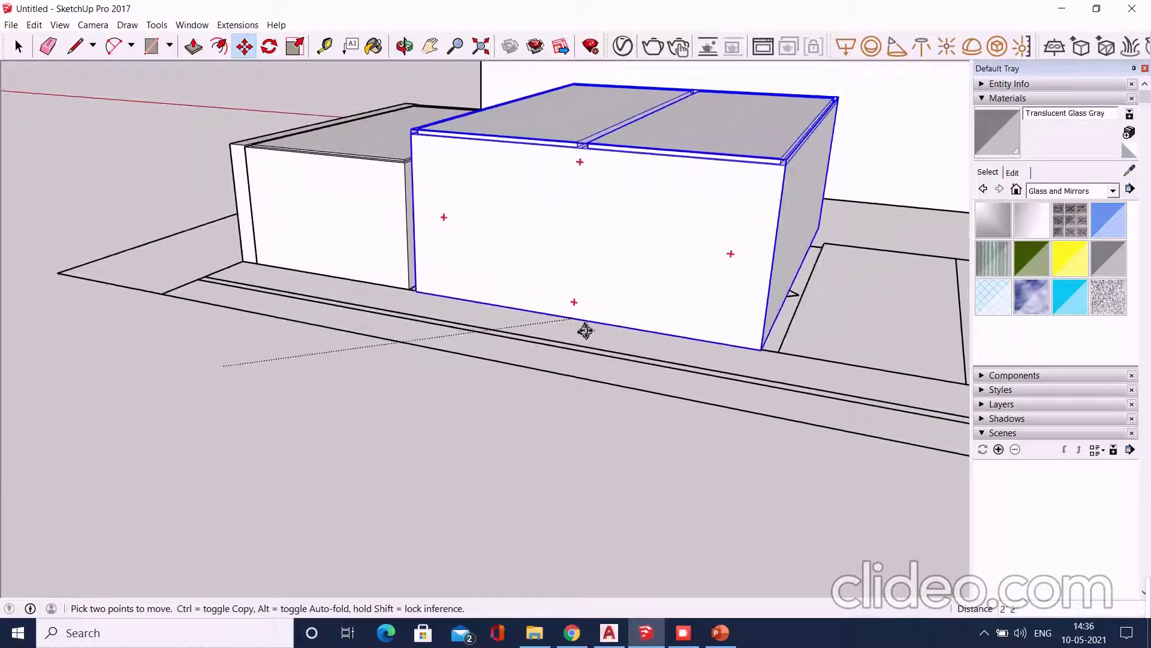
mouse_move(586, 331)
middle_down()
mouse_move(656, 327)
mouse_move(527, 341)
middle_up()
scroll(496, 360, up, 3)
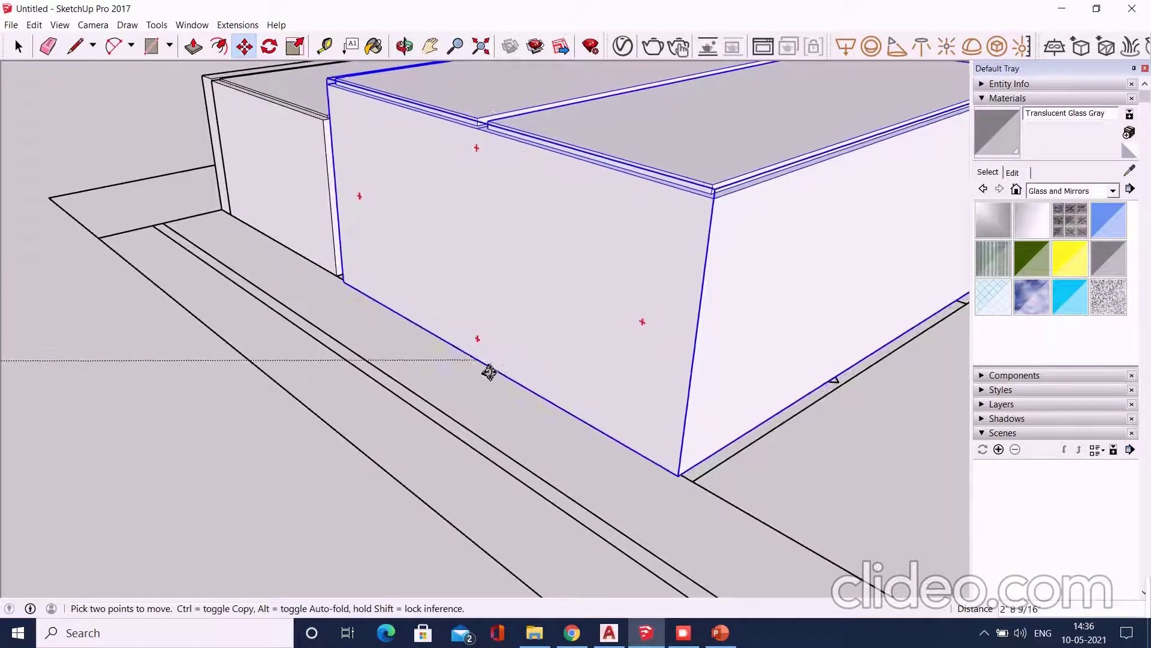
mouse_move(272, 354)
middle_down()
mouse_move(458, 367)
mouse_move(205, 239)
middle_up()
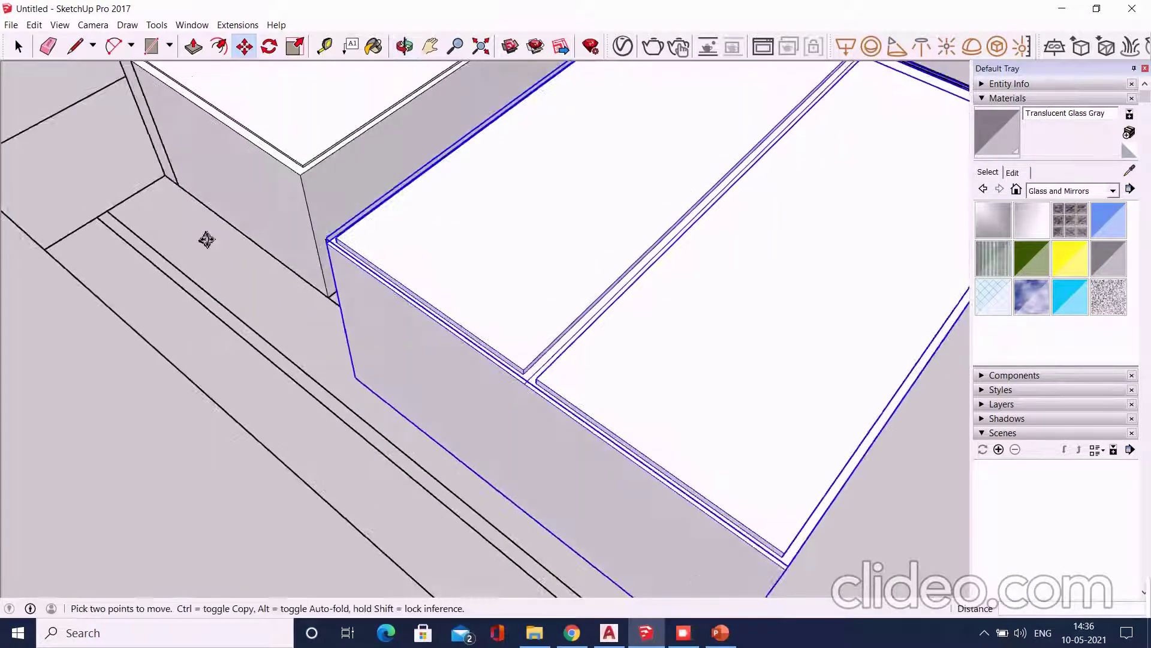
scroll(334, 236, down, 3)
mouse_move(334, 236)
middle_down()
mouse_move(647, 253)
mouse_move(516, 321)
mouse_move(799, 332)
mouse_move(938, 311)
mouse_move(1012, 272)
mouse_move(457, 257)
mouse_move(414, 282)
mouse_move(399, 51)
mouse_move(175, 141)
mouse_move(213, 218)
mouse_move(593, 324)
mouse_move(355, 247)
middle_up()
scroll(457, 258, down, 3)
scroll(410, 284, up, 4)
scroll(461, 276, up, 2)
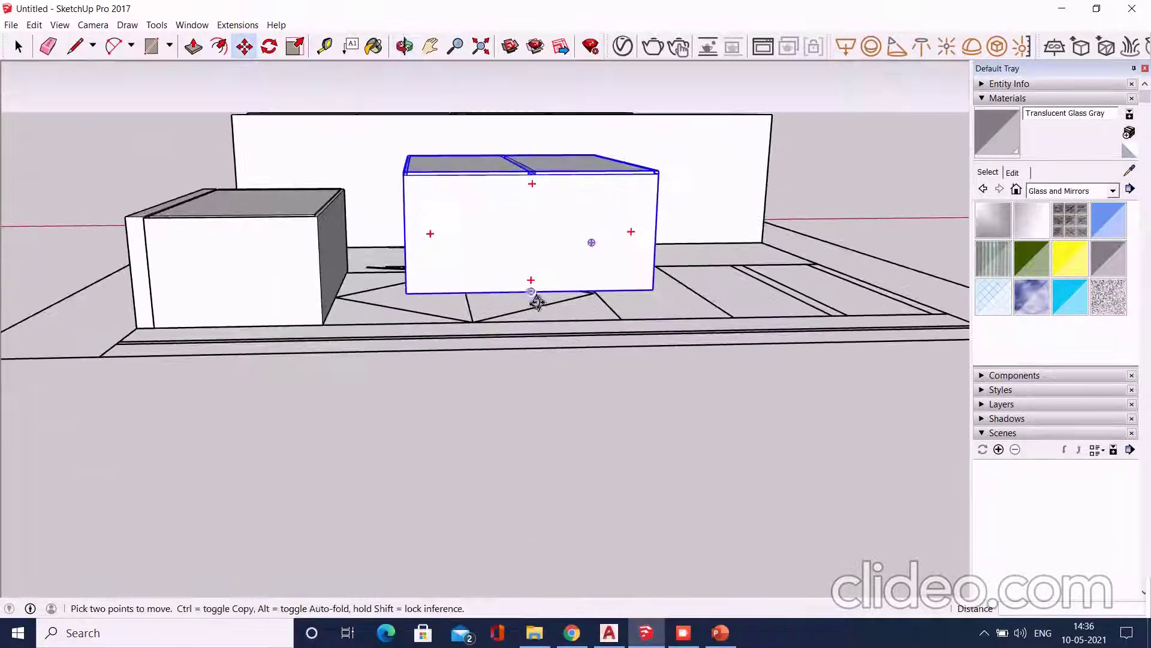
scroll(498, 318, up, 3)
scroll(466, 327, up, 2)
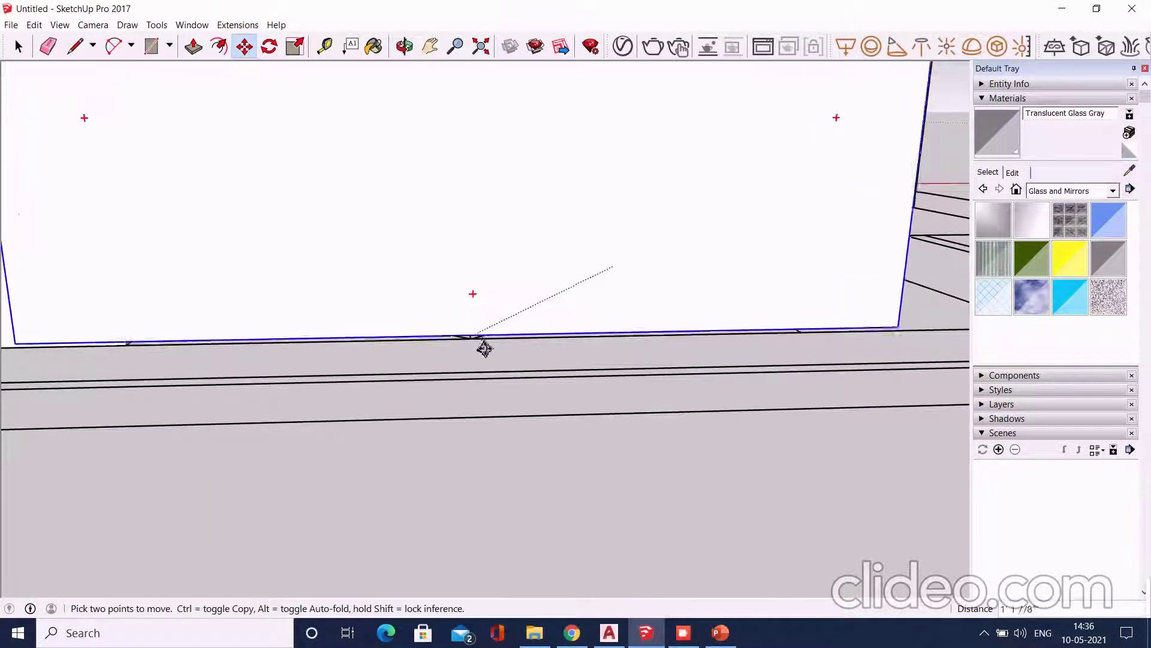
scroll(483, 347, down, 4)
middle_drag(528, 324, 423, 350)
mouse_move(424, 351)
mouse_down()
mouse_move(480, 396)
mouse_move(393, 388)
mouse_up()
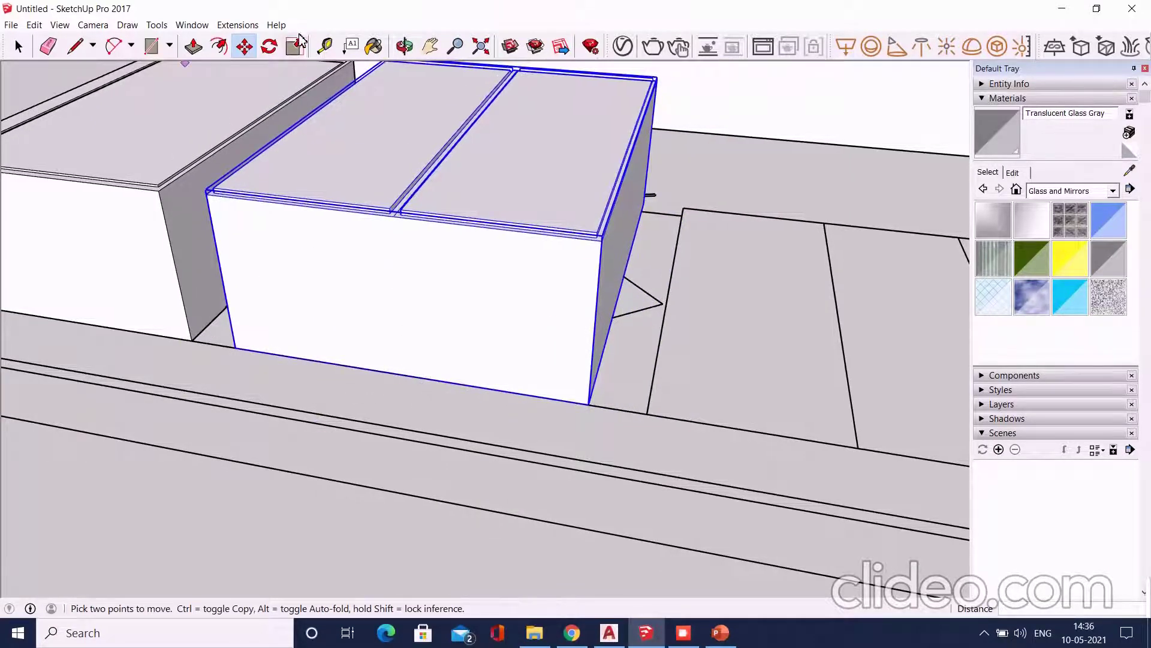
mouse_move(308, 287)
middle_down()
mouse_move(360, 352)
mouse_move(441, 290)
middle_up()
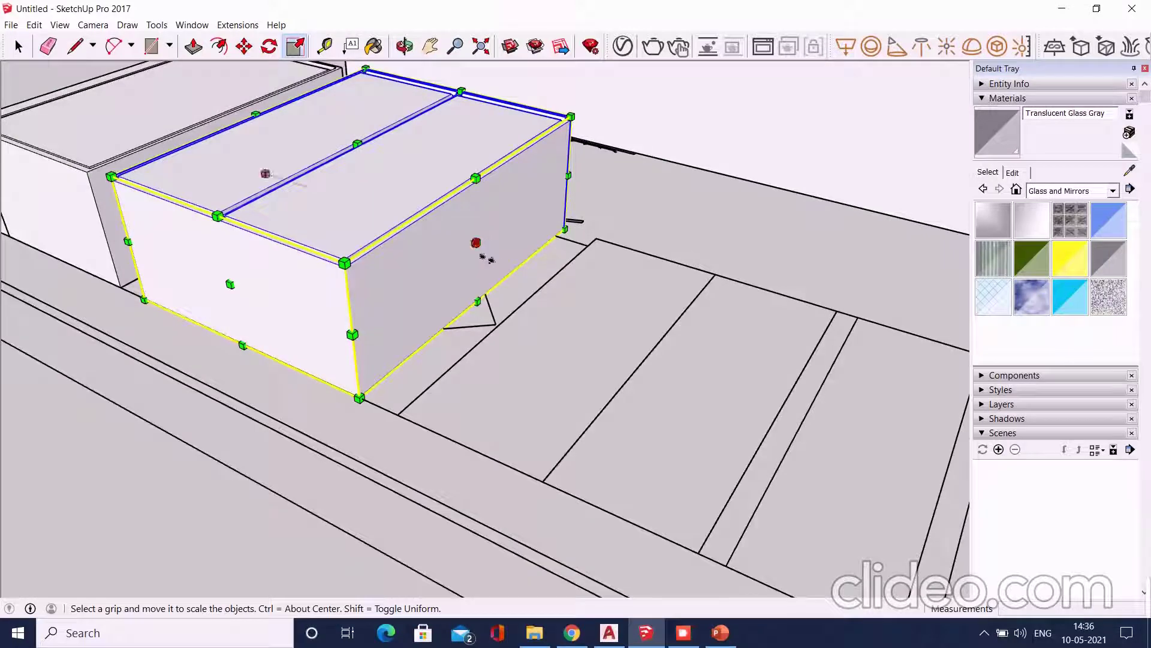
Try stretching the box's width, then cancel to keep its original size
drag(476, 243, 445, 372)
mouse_move(441, 396)
middle_down()
mouse_move(520, 350)
mouse_move(579, 363)
mouse_move(457, 419)
mouse_move(358, 329)
middle_up()
drag(377, 320, 360, 335)
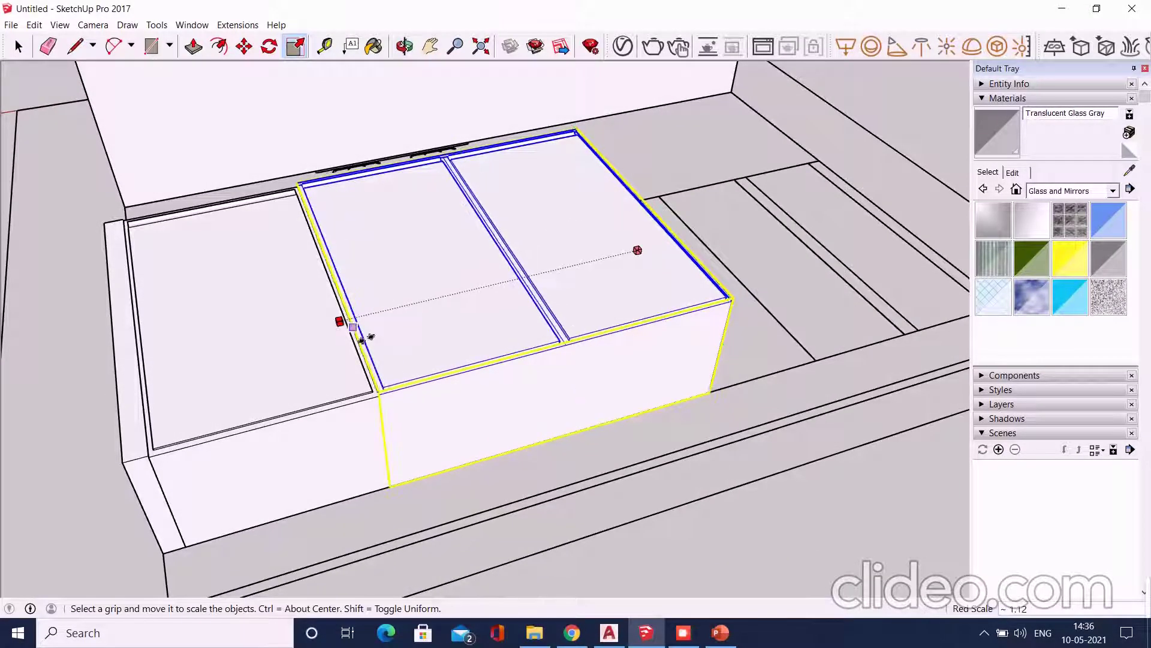
key(Escape)
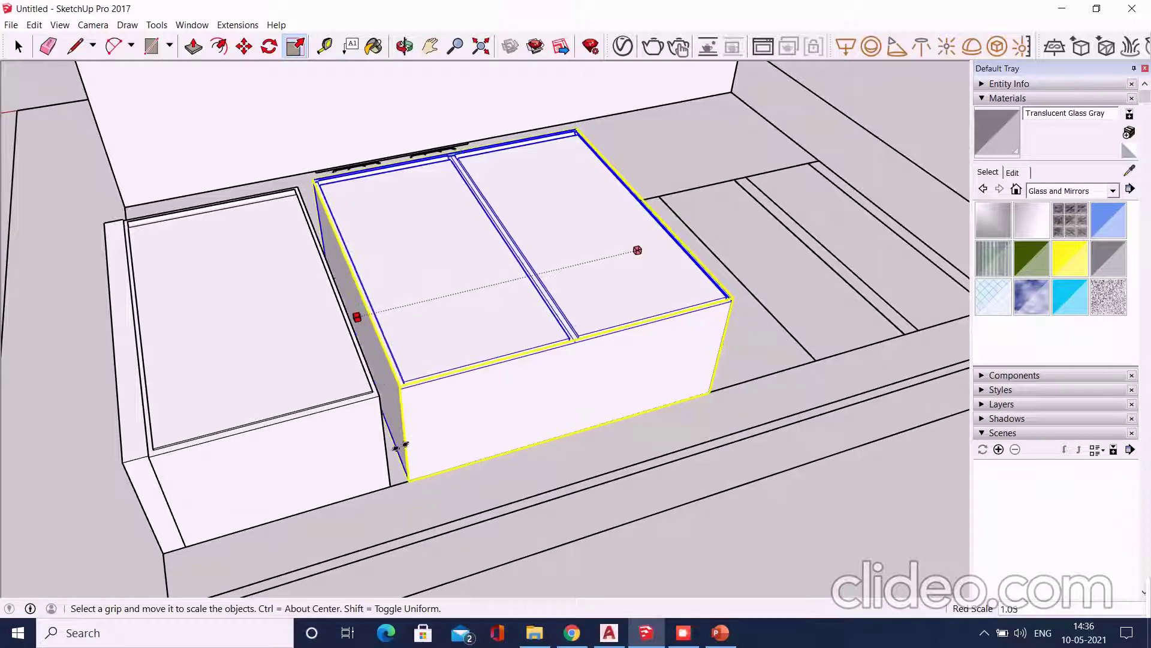
key(space)
Copy the end box with Ctrl-Move to the end of the box row
scroll(443, 439, down, 3)
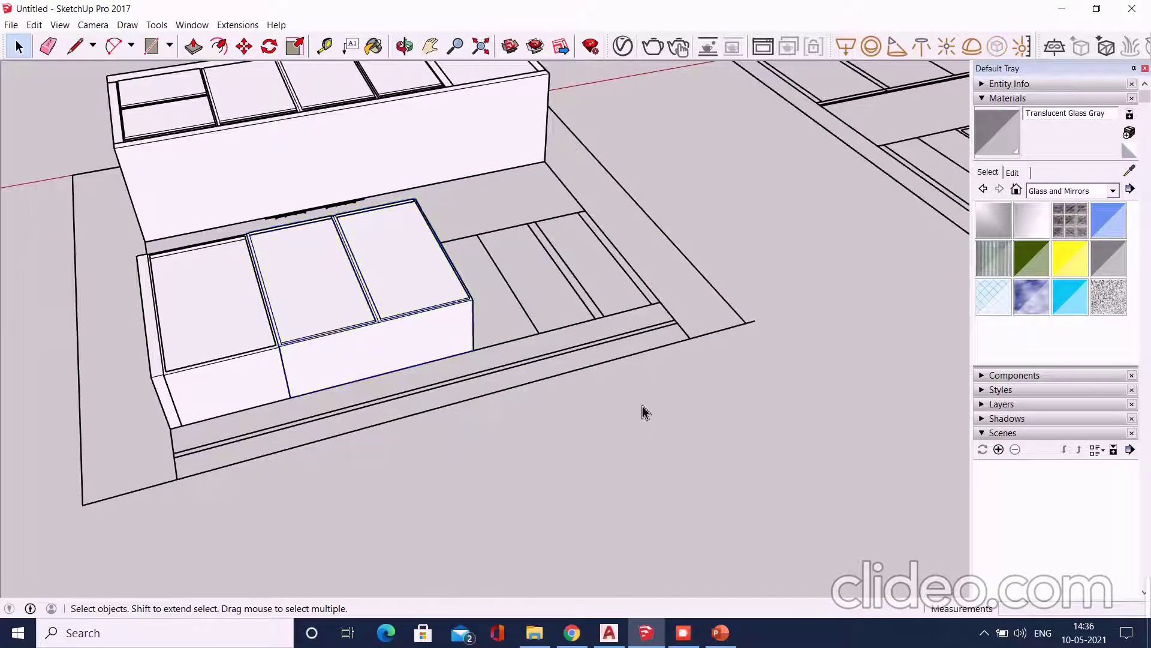
middle_drag(643, 412, 592, 474)
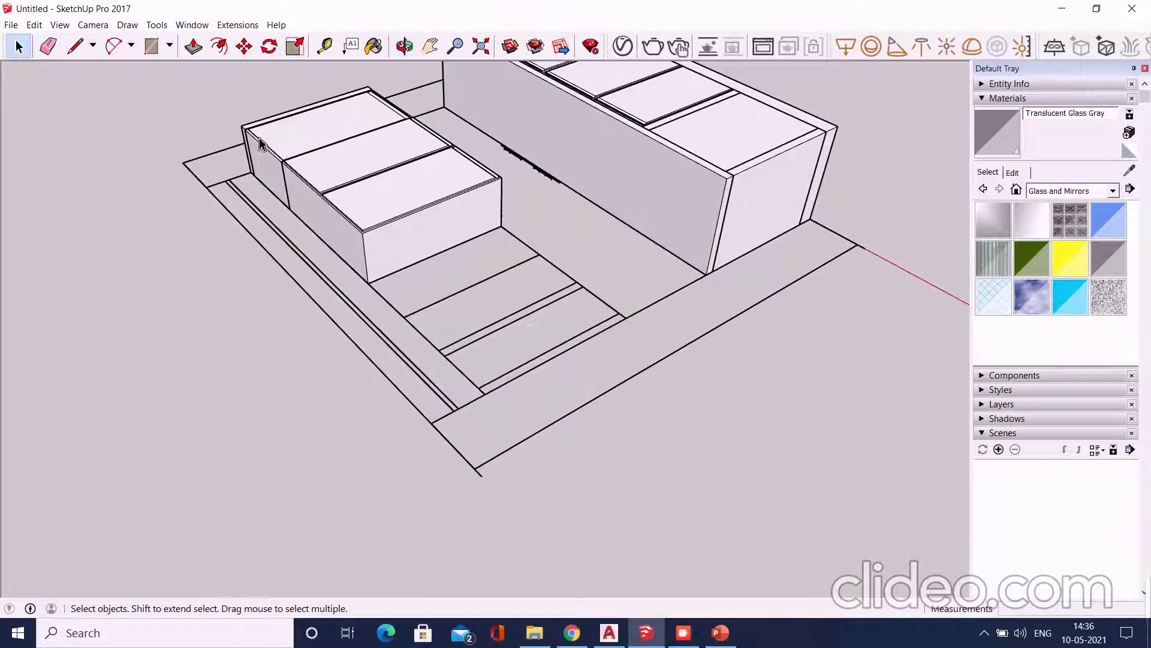
scroll(260, 144, up, 5)
middle_drag(298, 164, 365, 211)
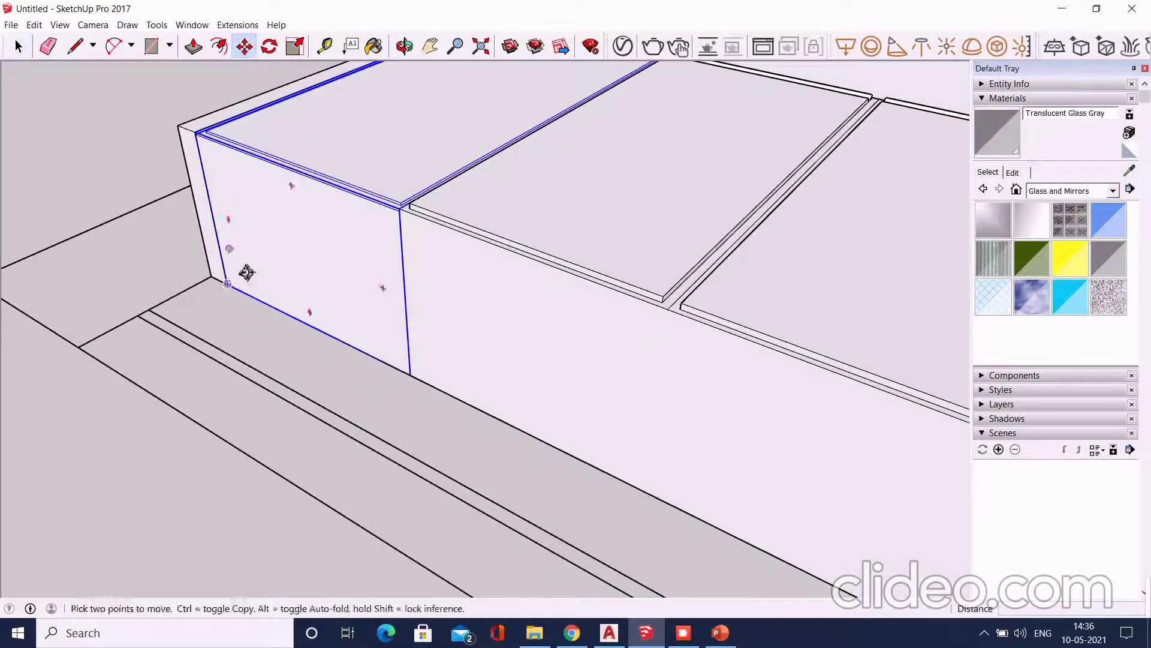
key(ctrl)
click(236, 294)
scroll(268, 198, down, 3)
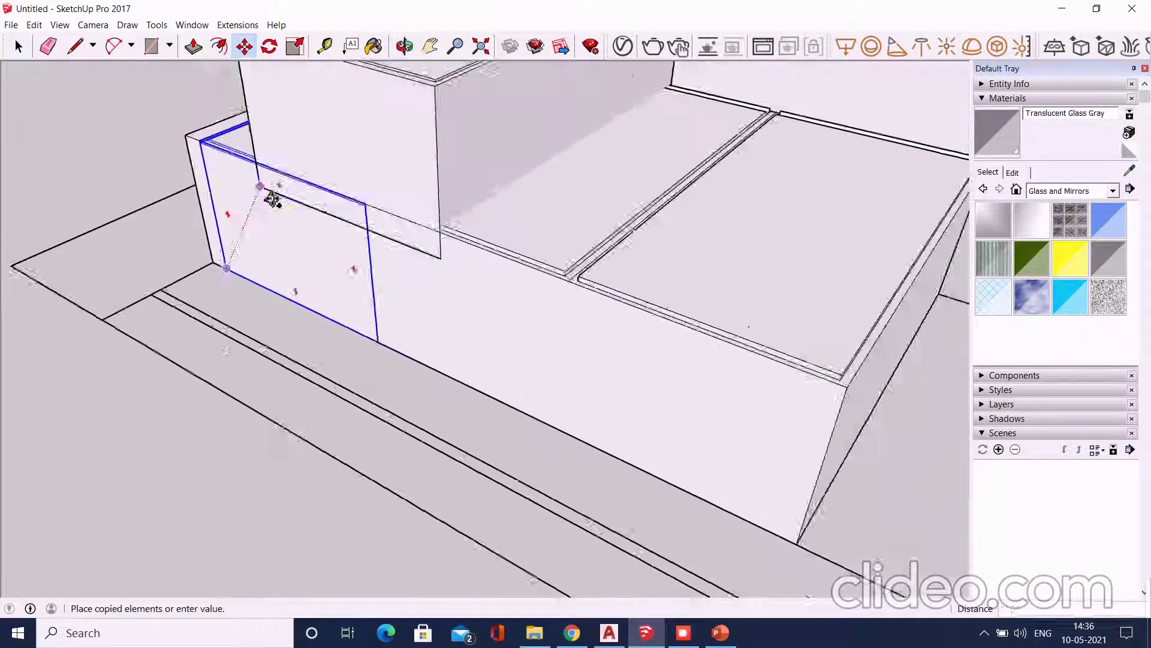
scroll(309, 187, down, 3)
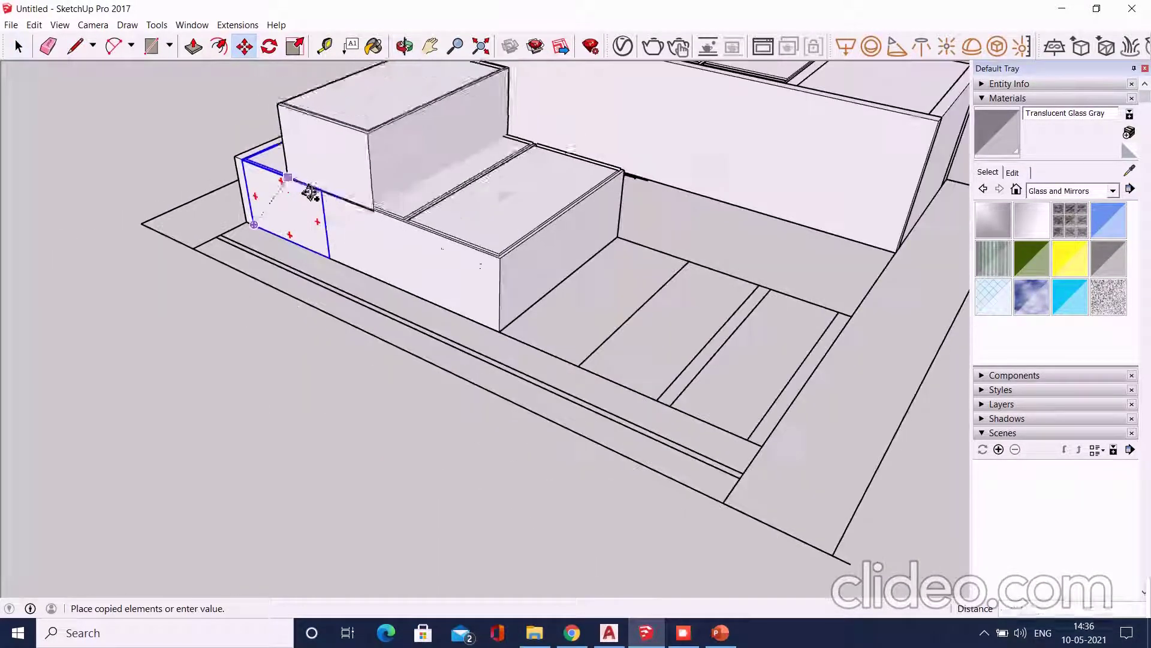
click(680, 370)
scroll(669, 267, up, 1)
scroll(669, 268, up, 3)
Narrow the copied box slightly along its width
click(295, 51)
scroll(488, 265, down, 1)
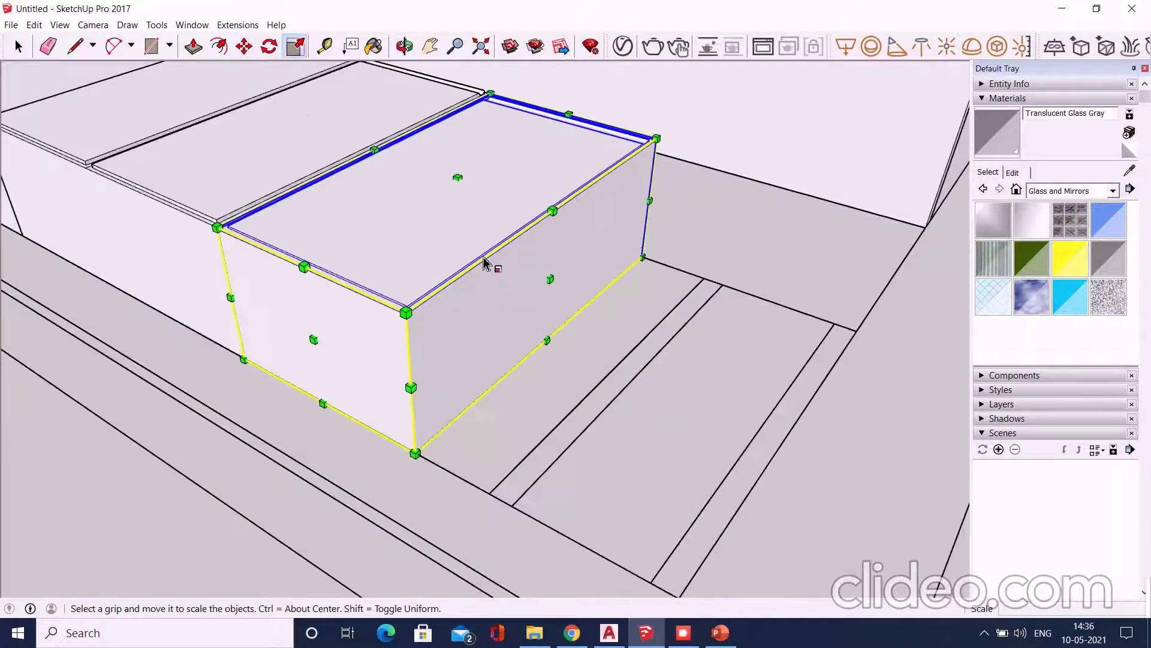
scroll(540, 282, up, 1)
drag(571, 294, 387, 495)
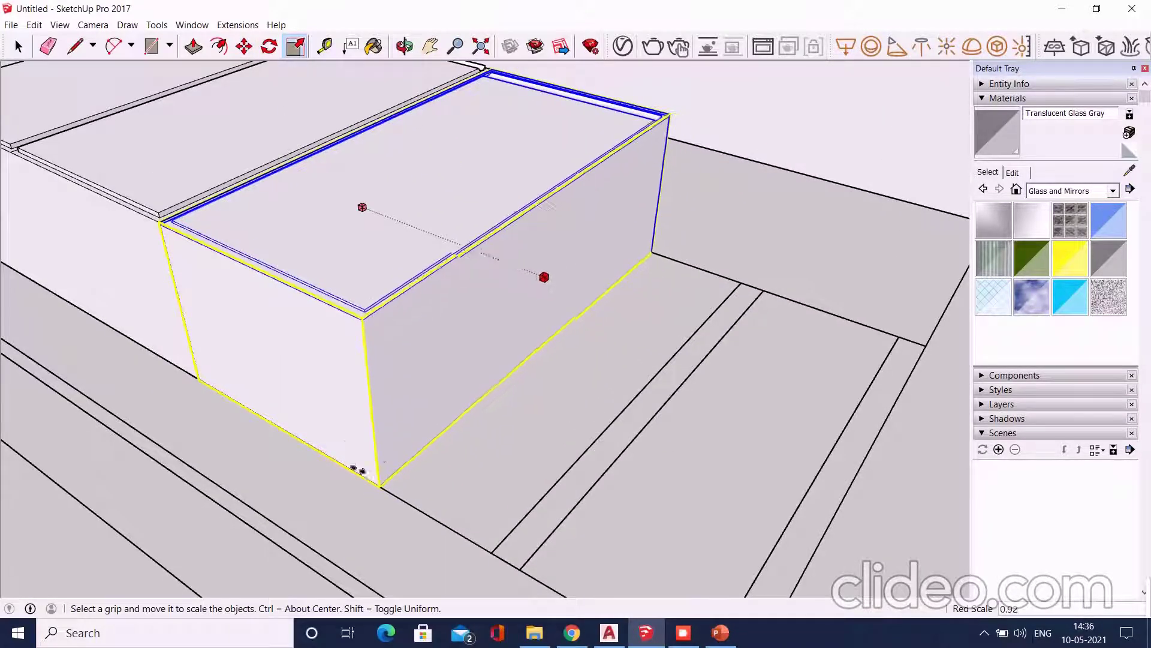
drag(360, 471, 342, 470)
scroll(280, 373, down, 2)
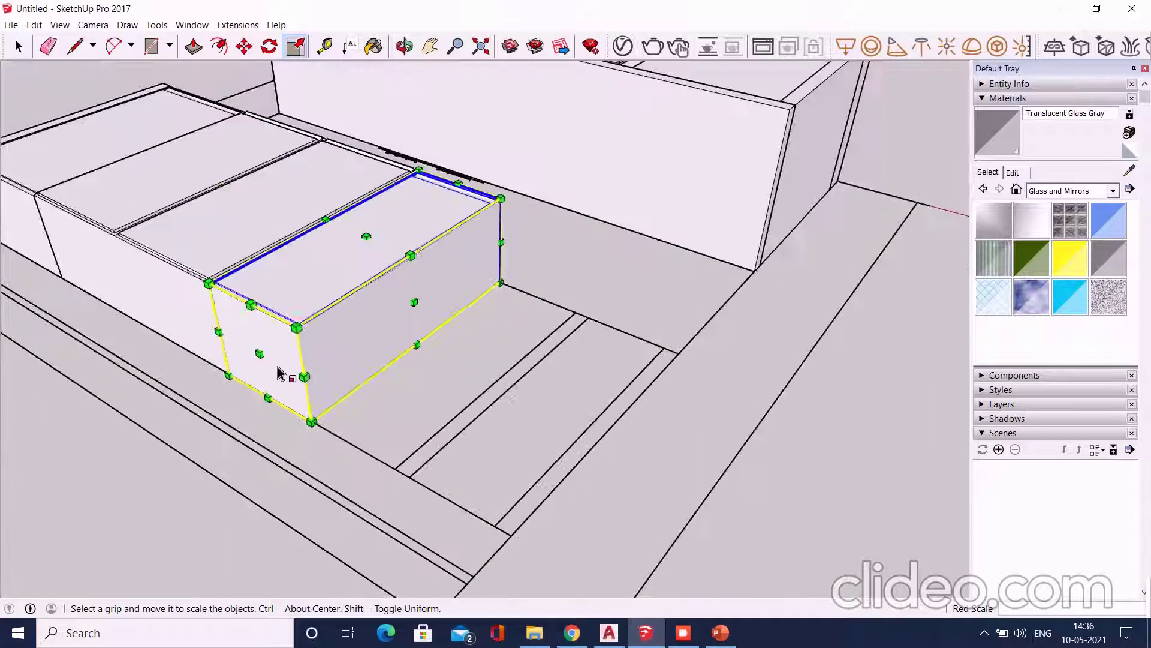
scroll(359, 327, down, 2)
Copy the box again along the row and adjust the new copy's width
mouse_move(329, 334)
middle_down()
mouse_move(404, 381)
mouse_move(397, 478)
middle_up()
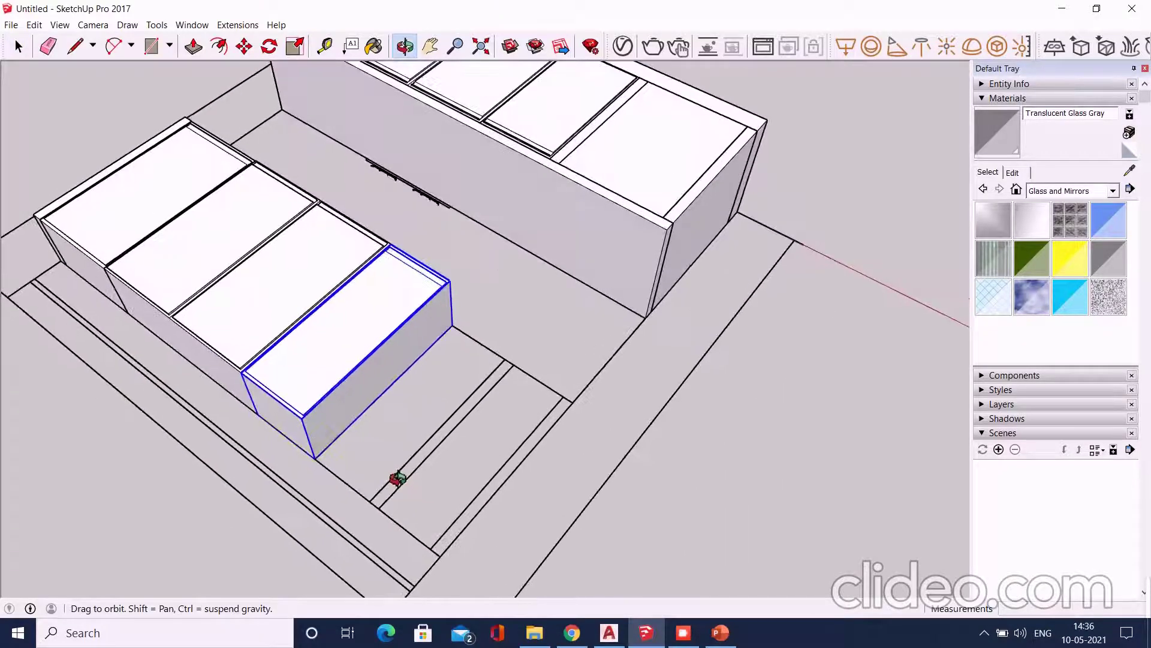
mouse_move(379, 384)
middle_down()
mouse_move(370, 428)
mouse_move(360, 347)
middle_up()
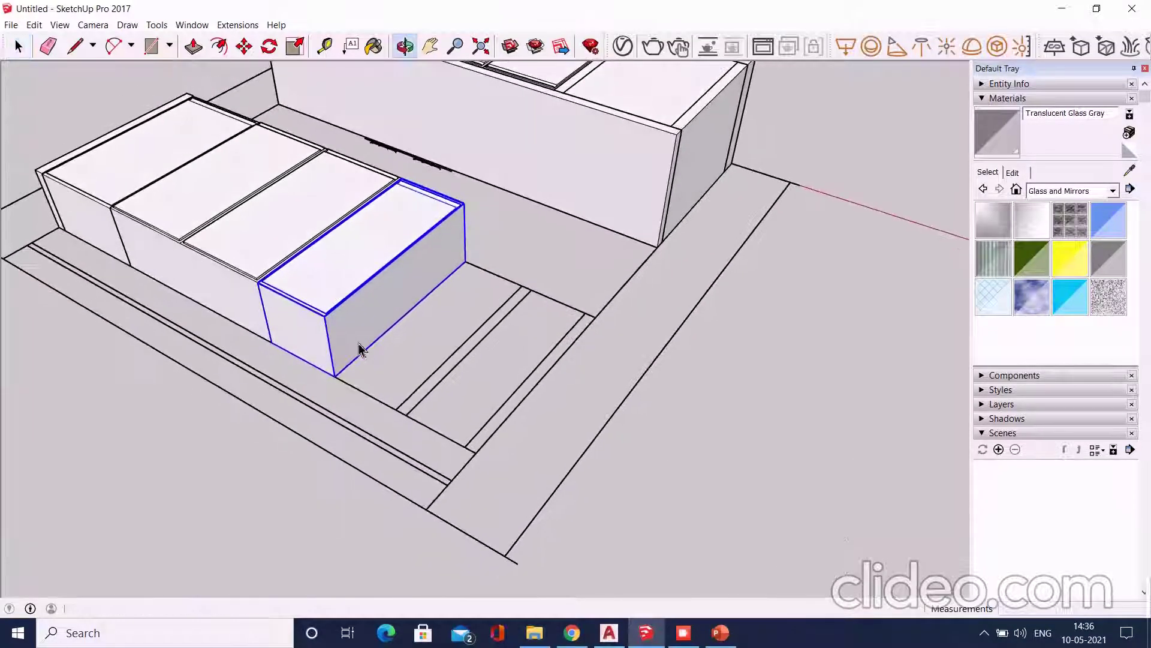
scroll(360, 347, up, 2)
middle_drag(297, 274, 216, 374)
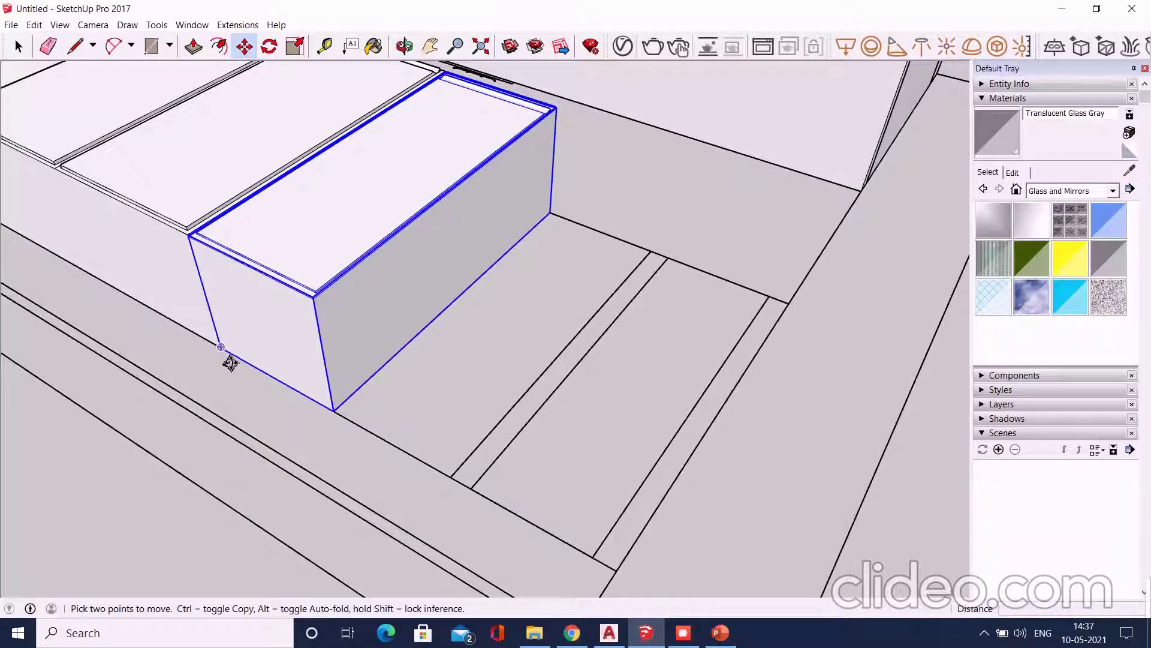
click(222, 349)
key(ctrl)
mouse_move(293, 399)
middle_down()
mouse_move(432, 404)
mouse_move(301, 114)
middle_up()
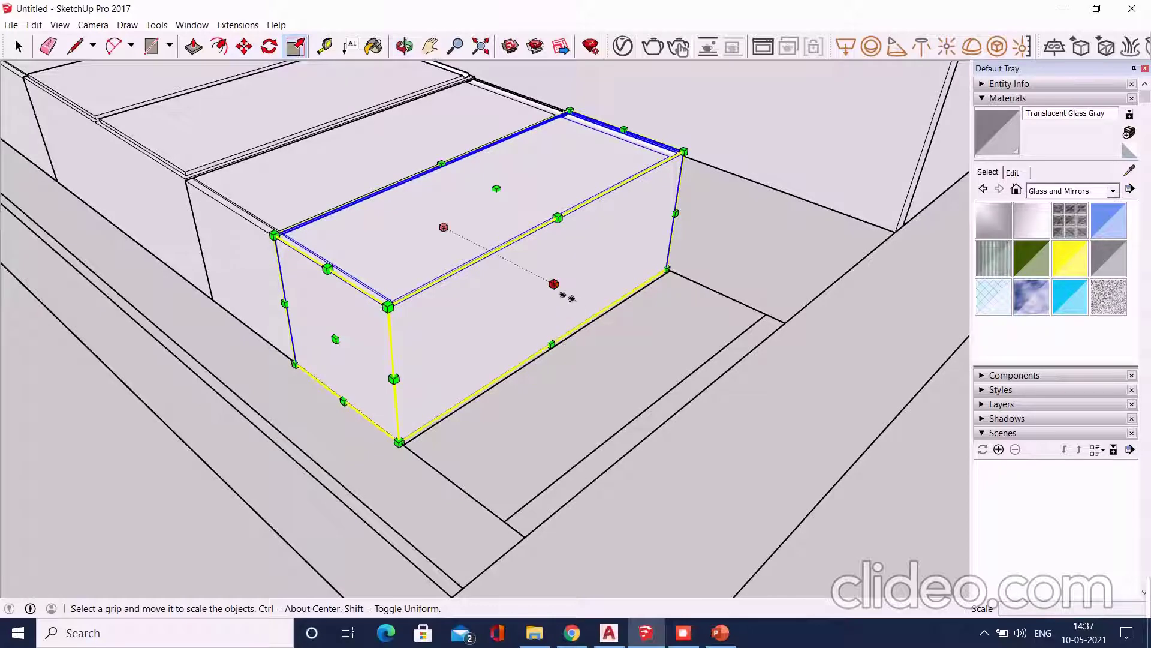
click(557, 286)
click(382, 418)
key(space)
middle_drag(381, 418, 552, 490)
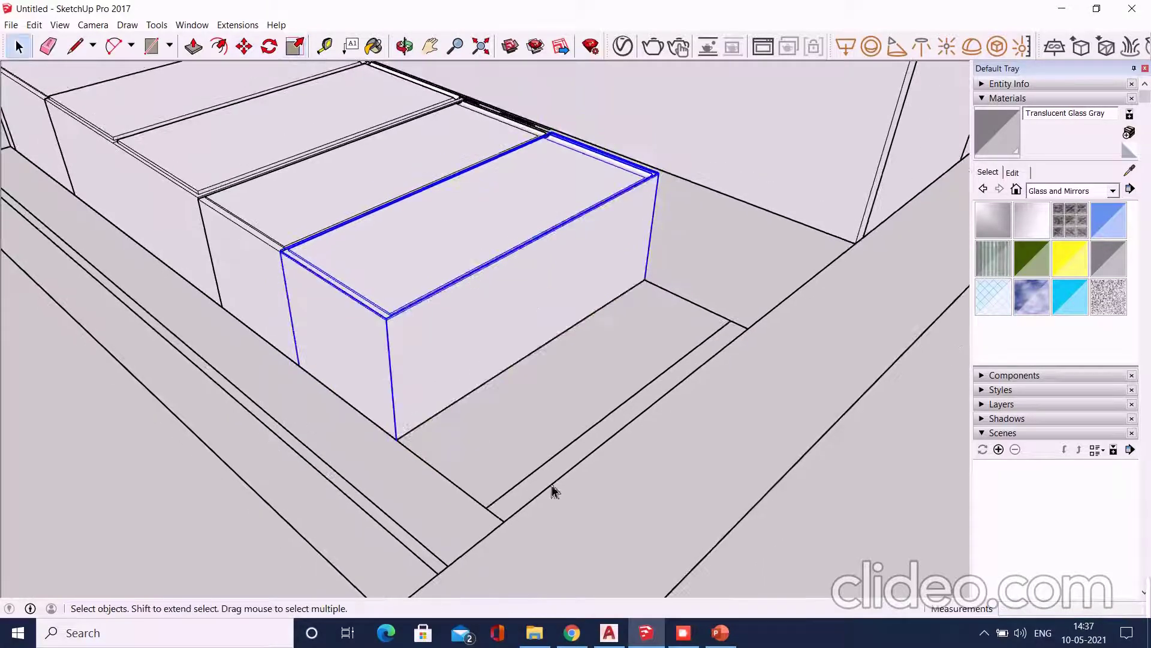
Copy the end box once more and scale it along red to about 0.76
scroll(447, 402, down, 2)
mouse_move(450, 411)
middle_down()
mouse_move(456, 303)
mouse_move(494, 327)
middle_up()
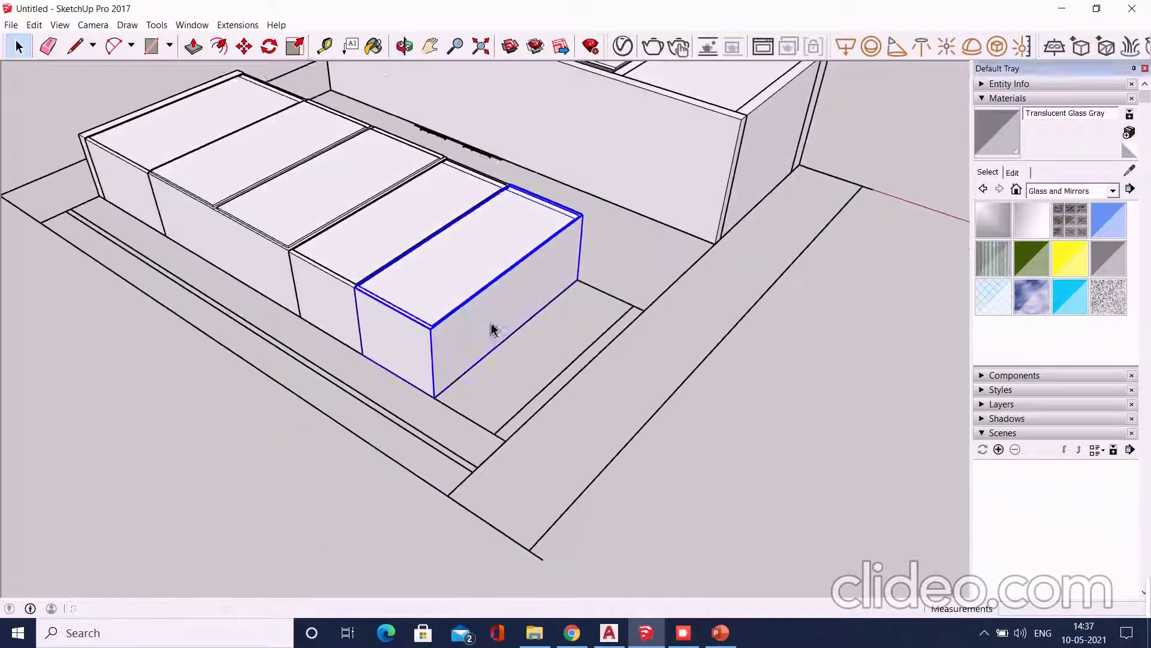
scroll(494, 326, up, 3)
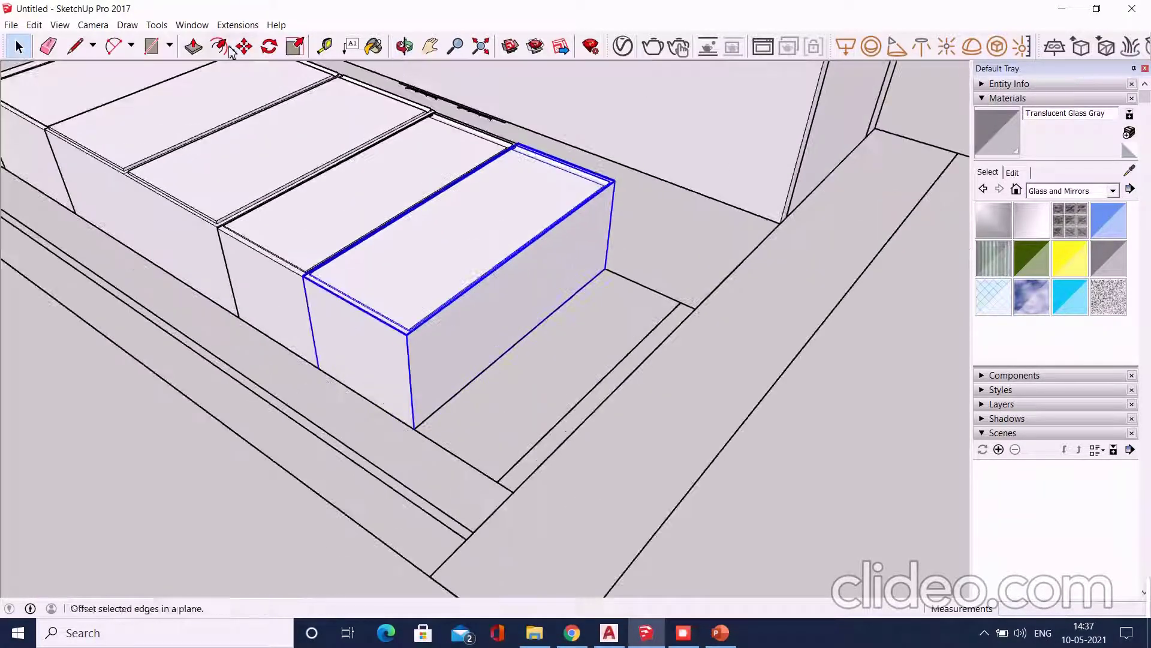
key(ctrl)
click(360, 390)
scroll(415, 433, down, 2)
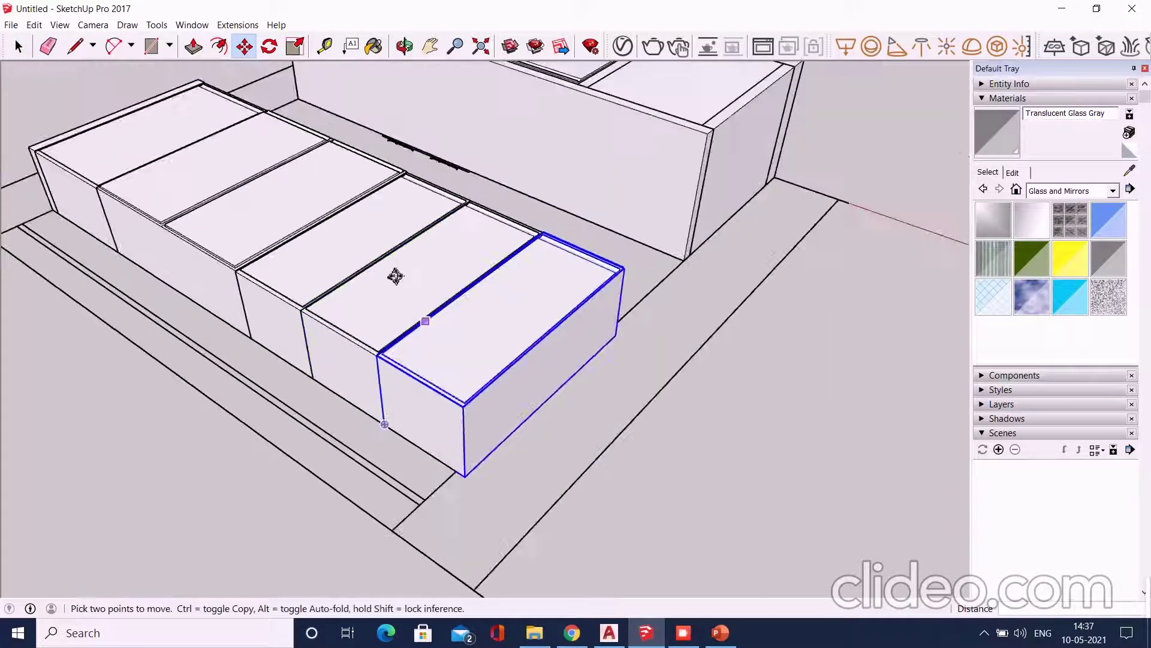
click(295, 45)
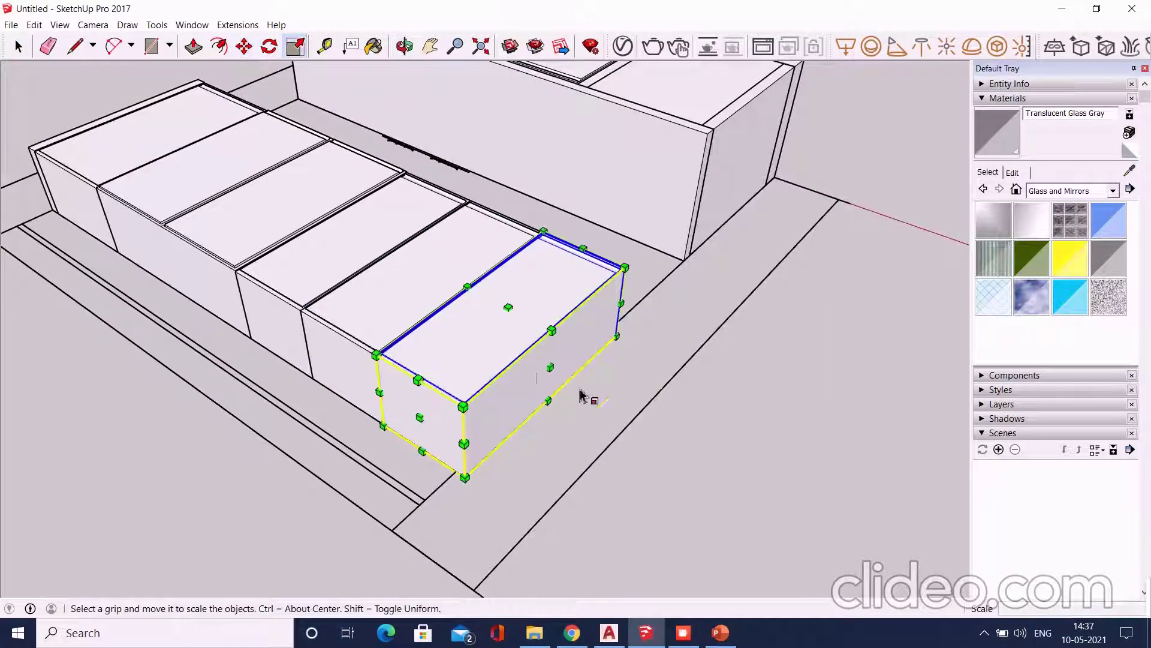
click(456, 474)
scroll(474, 465, down, 1)
middle_drag(561, 468, 432, 445)
scroll(268, 411, up, 3)
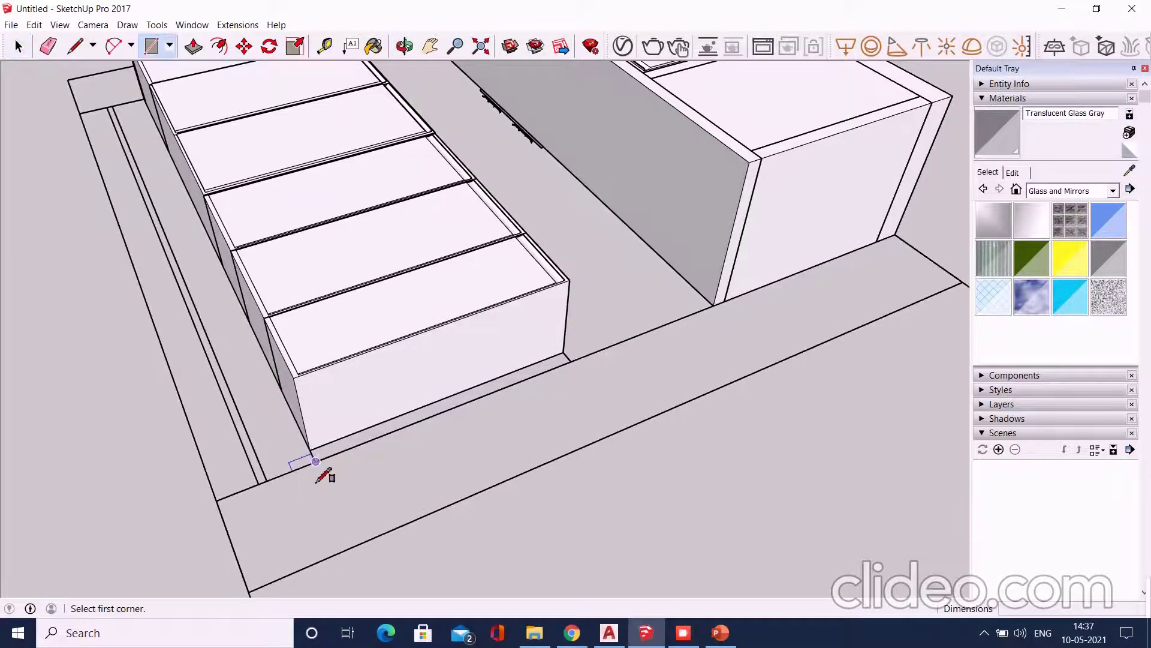
Push/Pull a thin panel at the lower row's end and make it a separate group
click(194, 46)
middle_drag(445, 342, 452, 488)
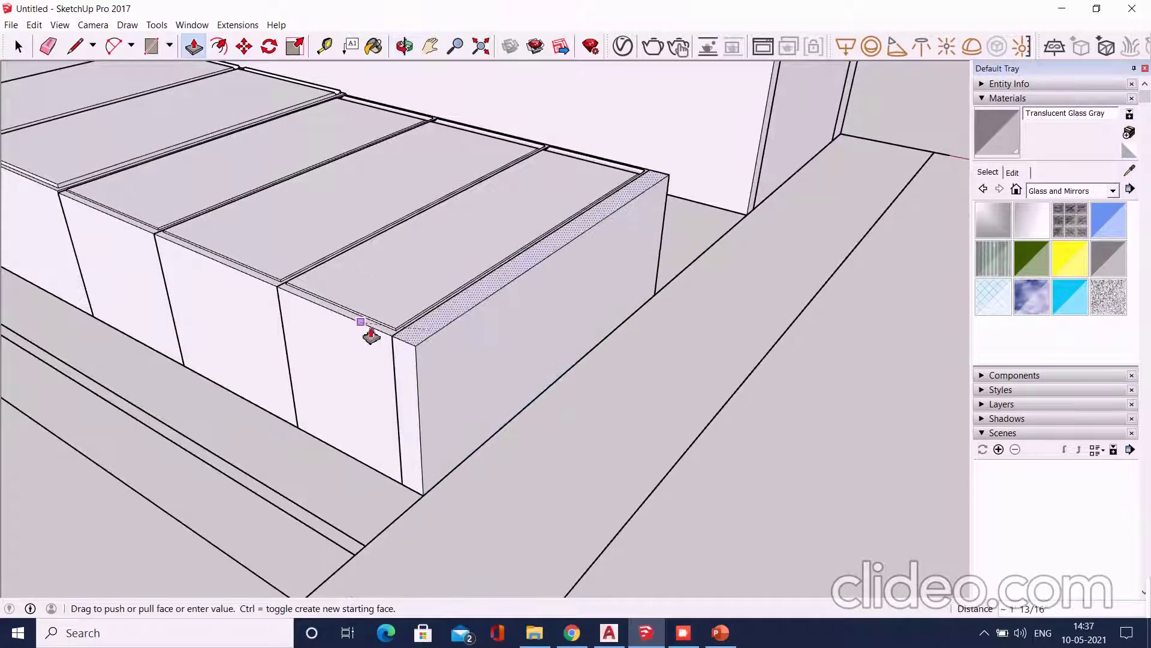
triple_click(451, 368)
right_click(442, 360)
click(480, 471)
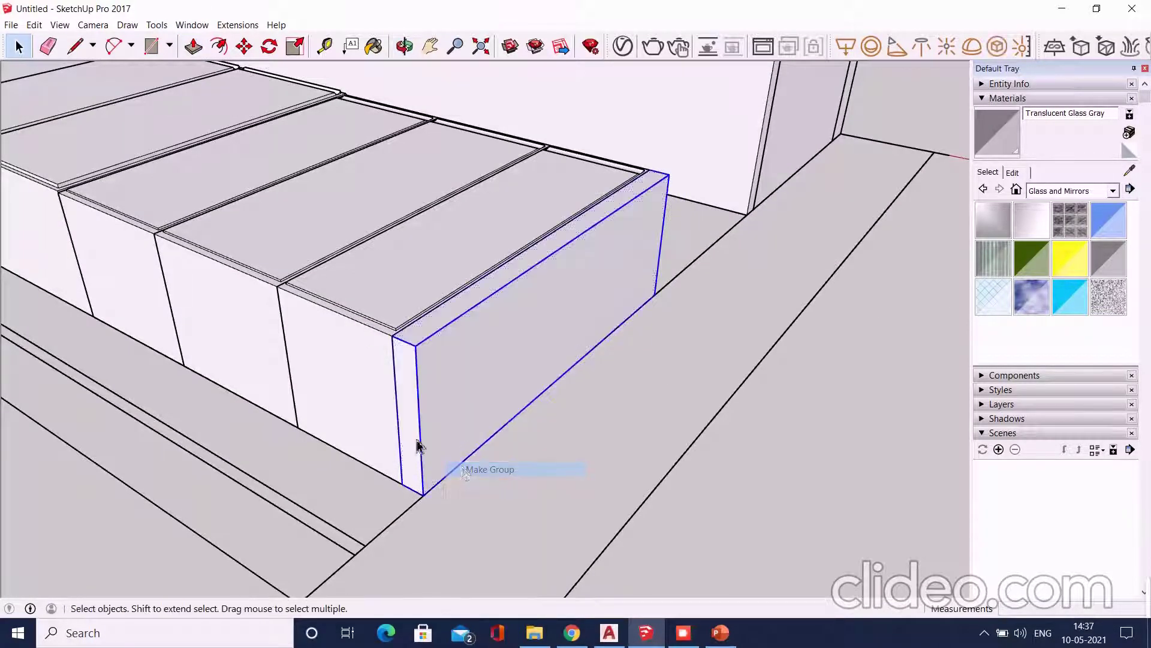
mouse_move(416, 442)
middle_down()
mouse_move(485, 456)
mouse_move(560, 429)
mouse_move(475, 398)
mouse_move(239, 527)
mouse_move(336, 306)
middle_up()
mouse_move(457, 298)
middle_down()
mouse_move(488, 465)
mouse_move(507, 334)
mouse_move(688, 107)
middle_up()
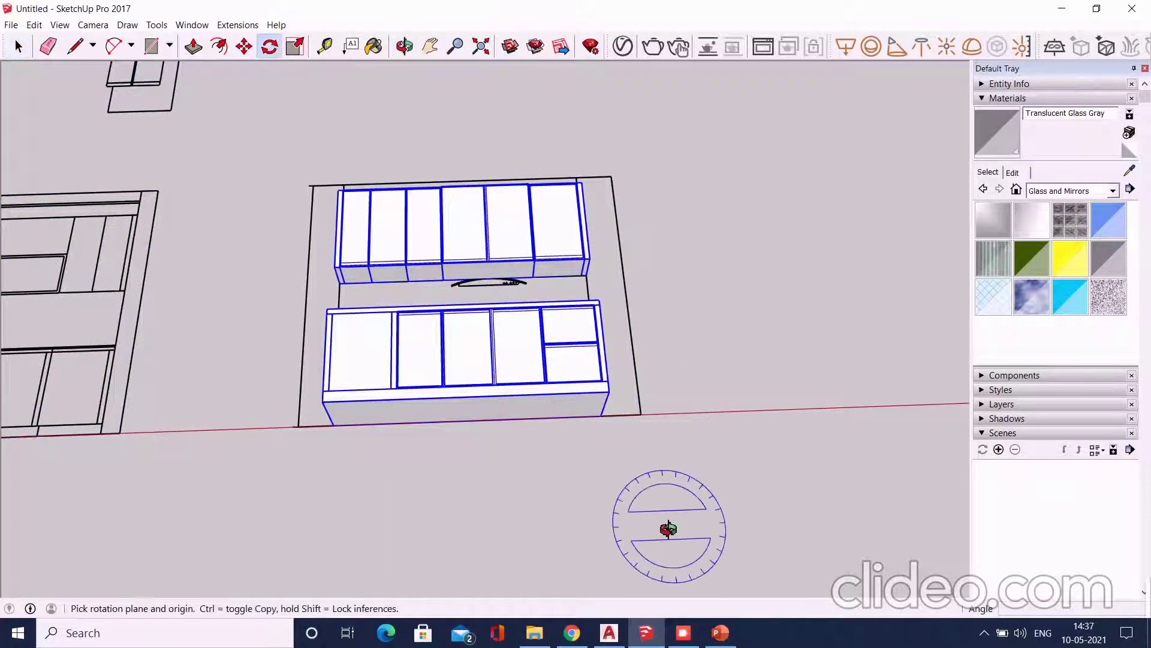
Rotate both flat-laid cabinet rows 90° so they stand upright
mouse_move(668, 529)
middle_down()
mouse_move(239, 293)
mouse_move(475, 348)
mouse_move(508, 418)
mouse_move(478, 398)
mouse_move(398, 496)
middle_up()
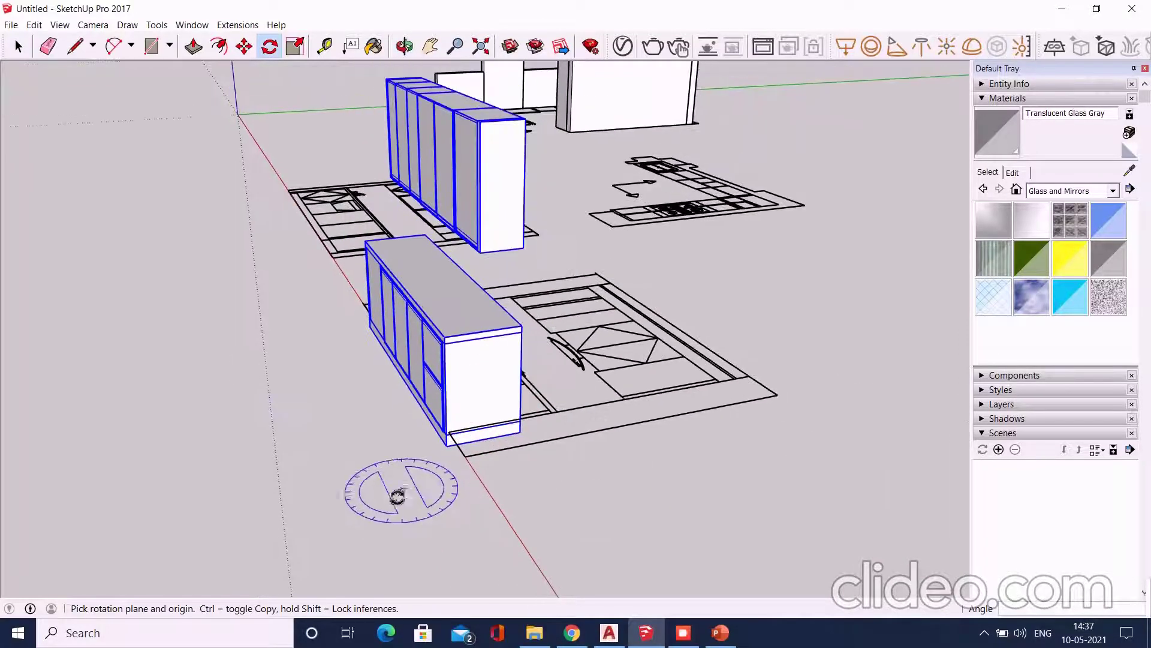
click(389, 487)
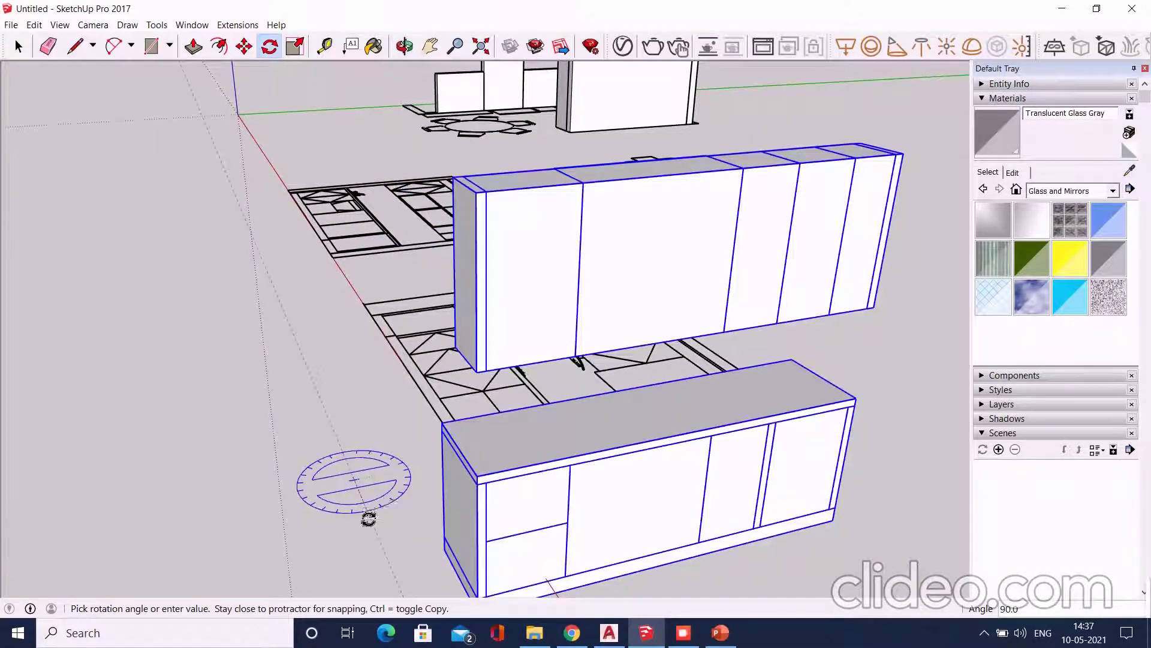
click(368, 520)
scroll(359, 480, down, 5)
mouse_move(335, 444)
middle_down()
mouse_move(804, 366)
mouse_move(886, 395)
middle_up()
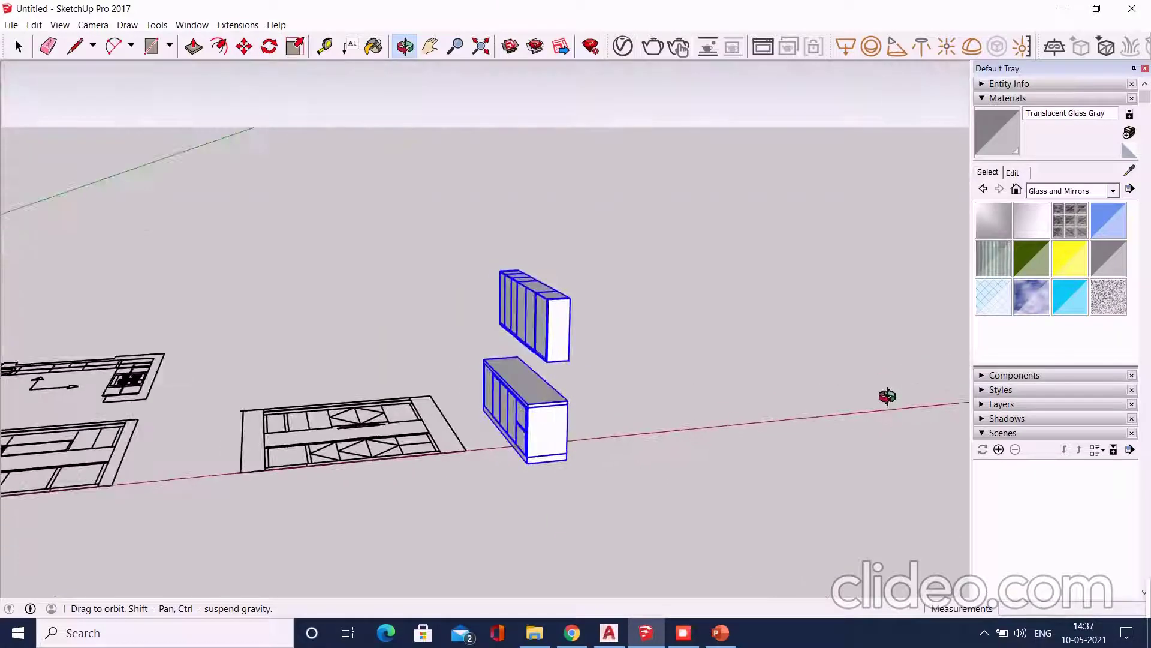
scroll(218, 96, down, 3)
scroll(580, 478, down, 3)
middle_drag(581, 478, 382, 386)
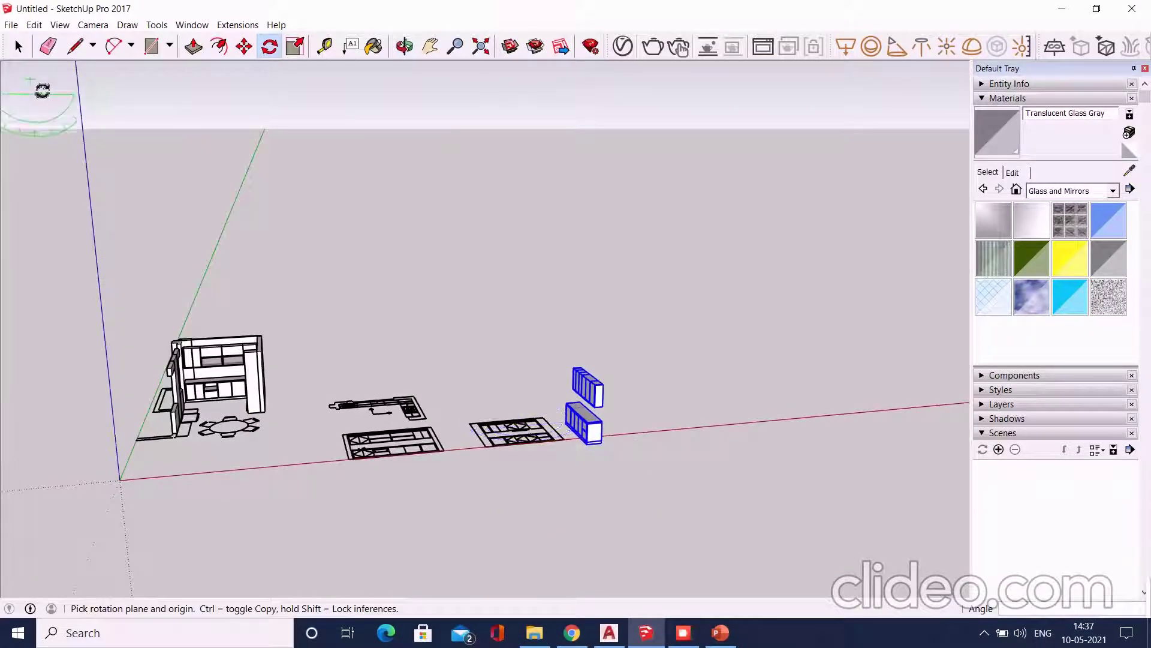
Bring up the context menu for the pillar beside the kitchen
click(21, 45)
scroll(216, 384, up, 5)
scroll(540, 510, up, 3)
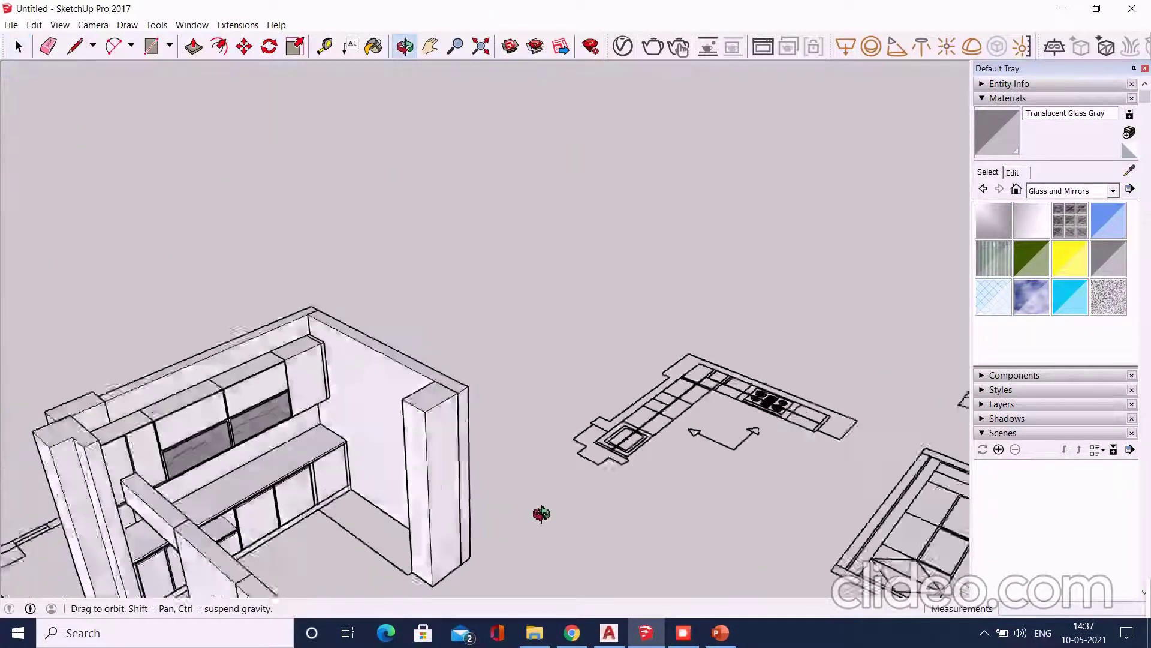
middle_drag(540, 509, 474, 539)
right_click(430, 496)
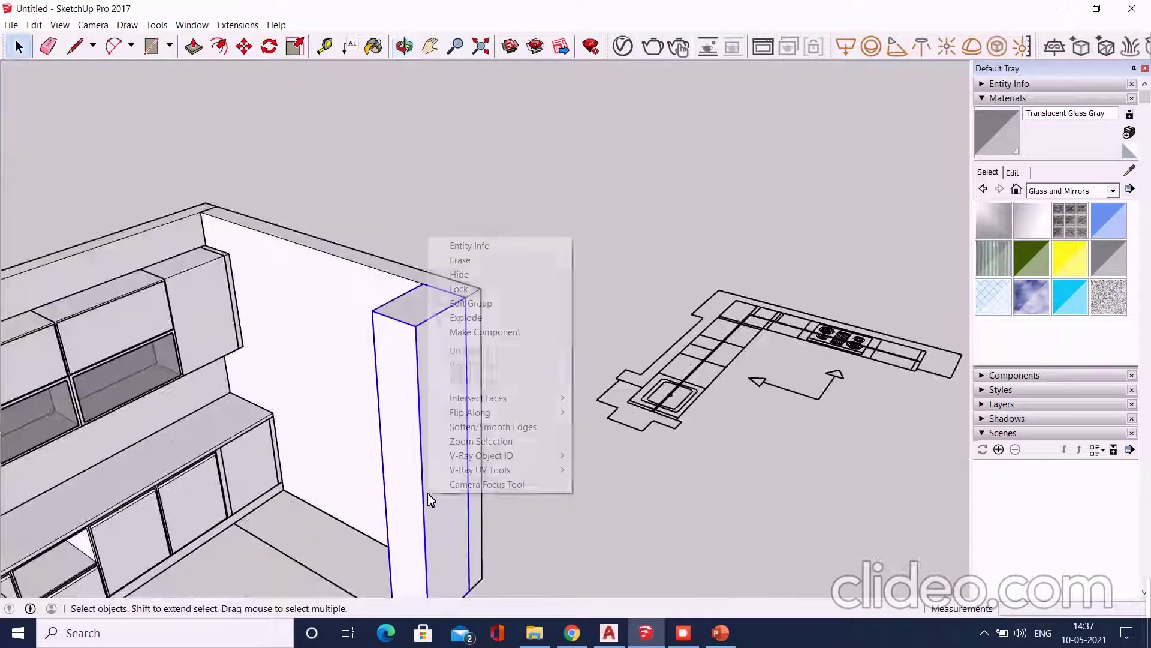
Hide the pillar
click(460, 274)
scroll(812, 488, down, 5)
scroll(462, 424, down, 3)
Set the upright side upper and lower cabinets into the kitchen corner against the side wall
middle_drag(462, 424, 880, 250)
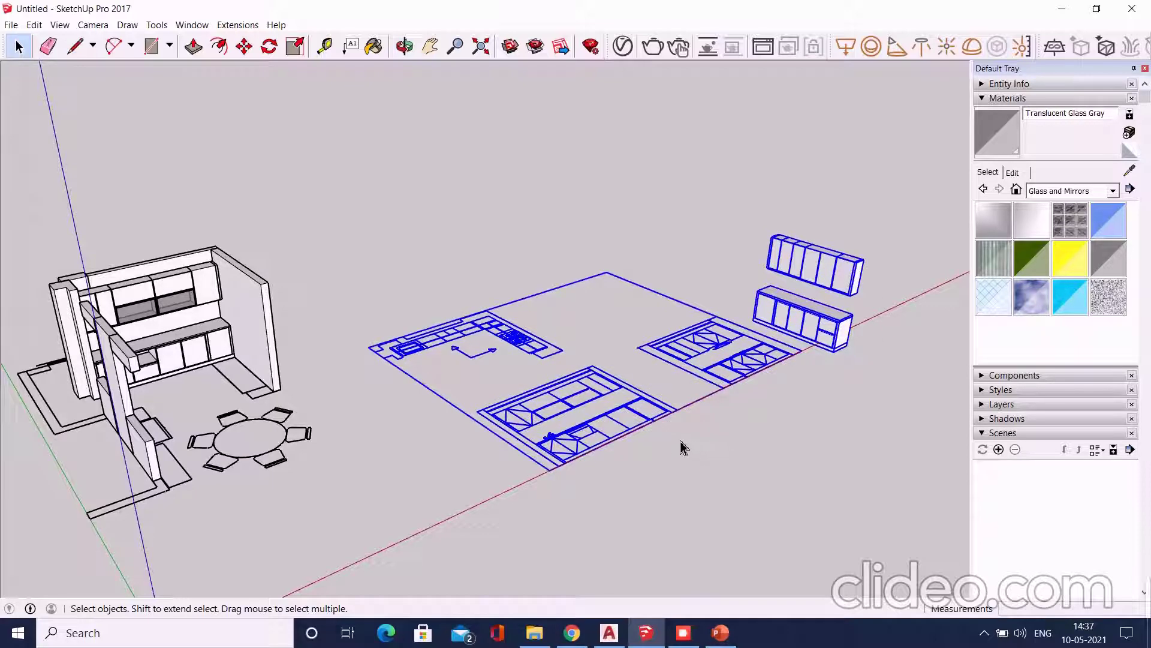
scroll(574, 429, down, 3)
middle_drag(574, 429, 766, 331)
scroll(761, 432, up, 3)
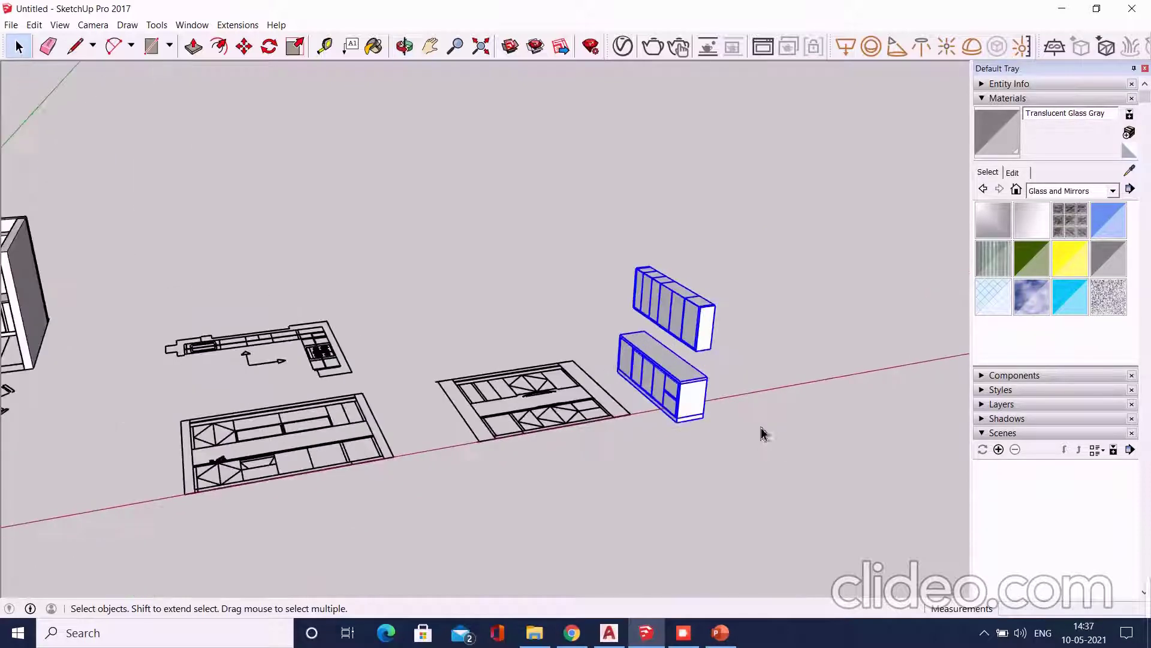
scroll(761, 432, up, 3)
scroll(737, 457, up, 3)
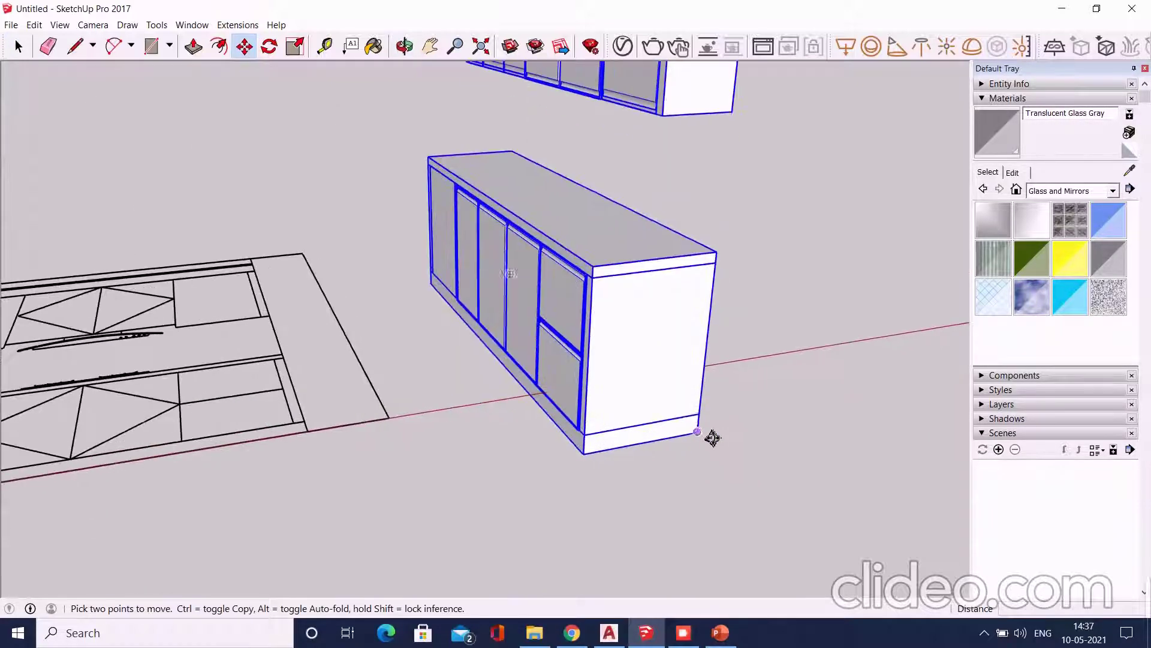
scroll(711, 443, down, 3)
scroll(794, 478, down, 3)
scroll(817, 468, down, 1)
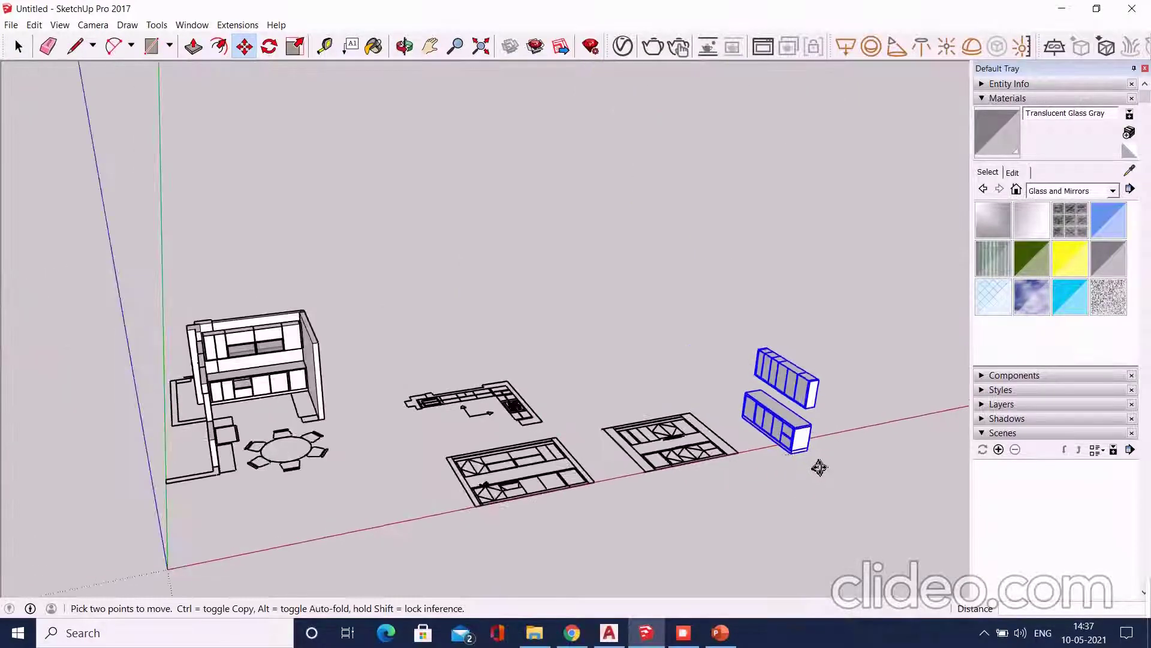
scroll(264, 395, up, 5)
scroll(429, 452, up, 3)
scroll(498, 457, up, 1)
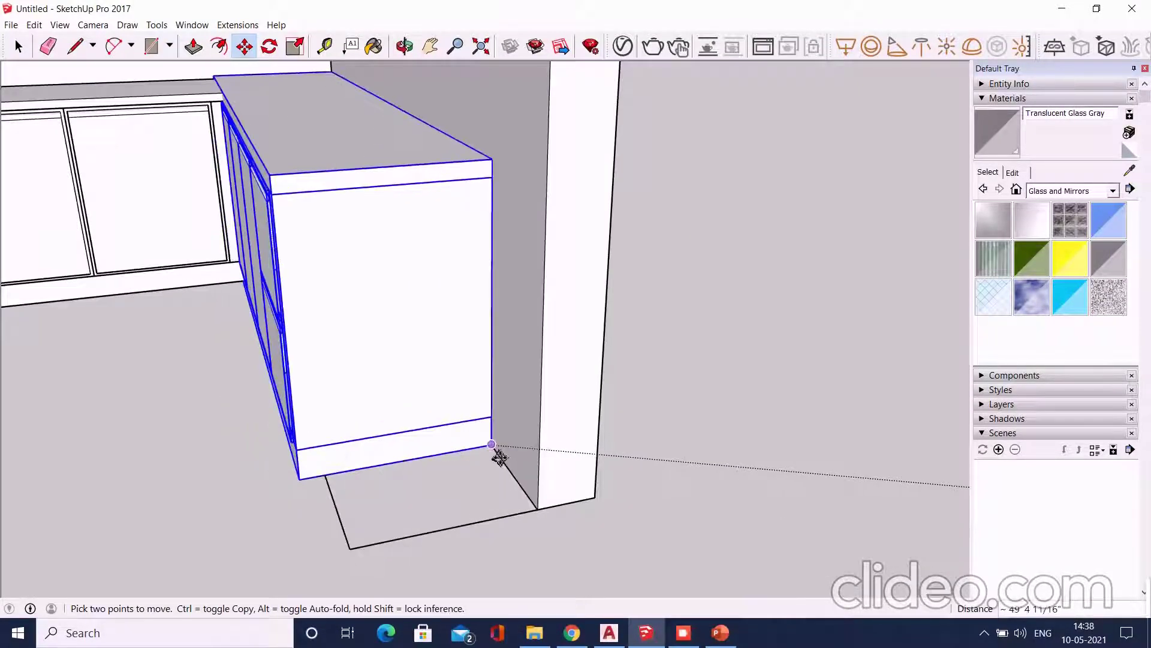
scroll(444, 437, down, 3)
scroll(413, 420, down, 3)
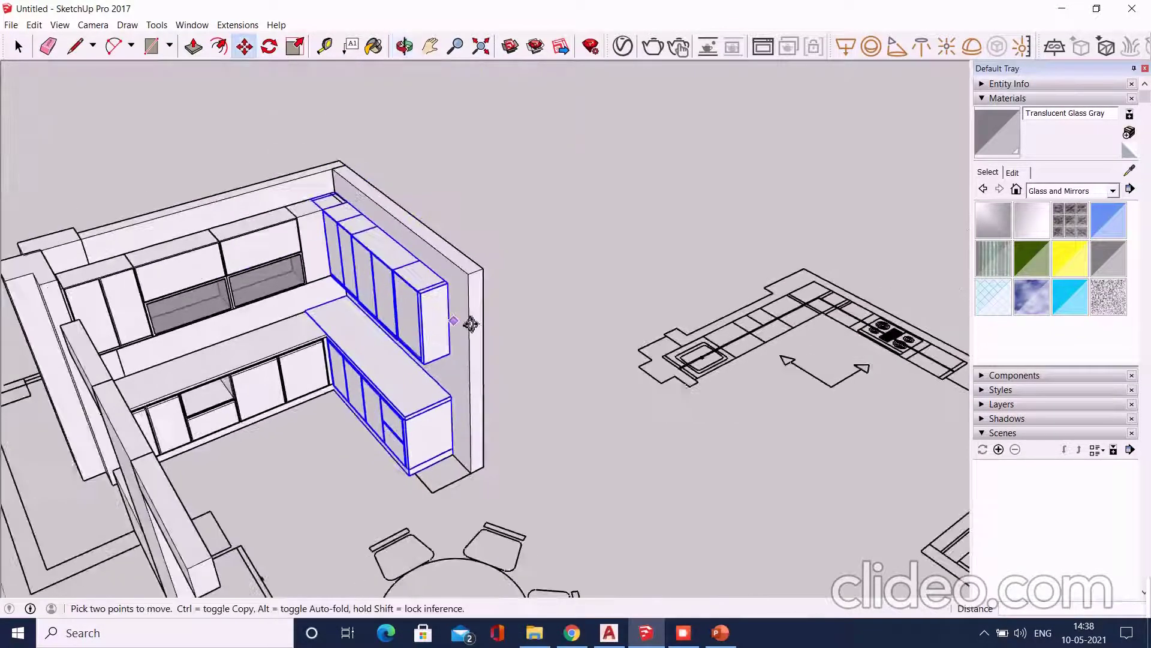
Open the Edit menu's Unhide options
key(space)
mouse_move(438, 447)
middle_down()
mouse_move(514, 334)
mouse_move(476, 308)
mouse_move(342, 300)
middle_up()
scroll(312, 317, up, 3)
click(11, 25)
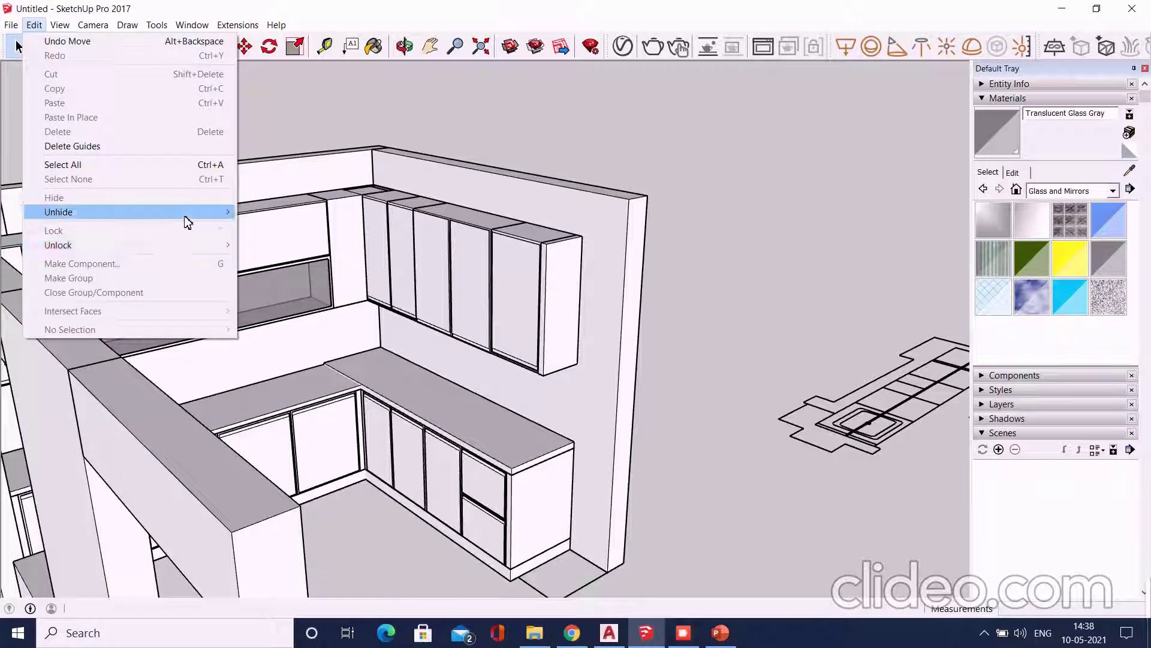
Unhide the last hidden pillar and zoom in close on the cabinets
click(264, 227)
mouse_move(699, 133)
middle_down()
mouse_move(971, 404)
mouse_move(426, 188)
mouse_move(551, 160)
mouse_move(638, 167)
mouse_move(504, 311)
middle_up()
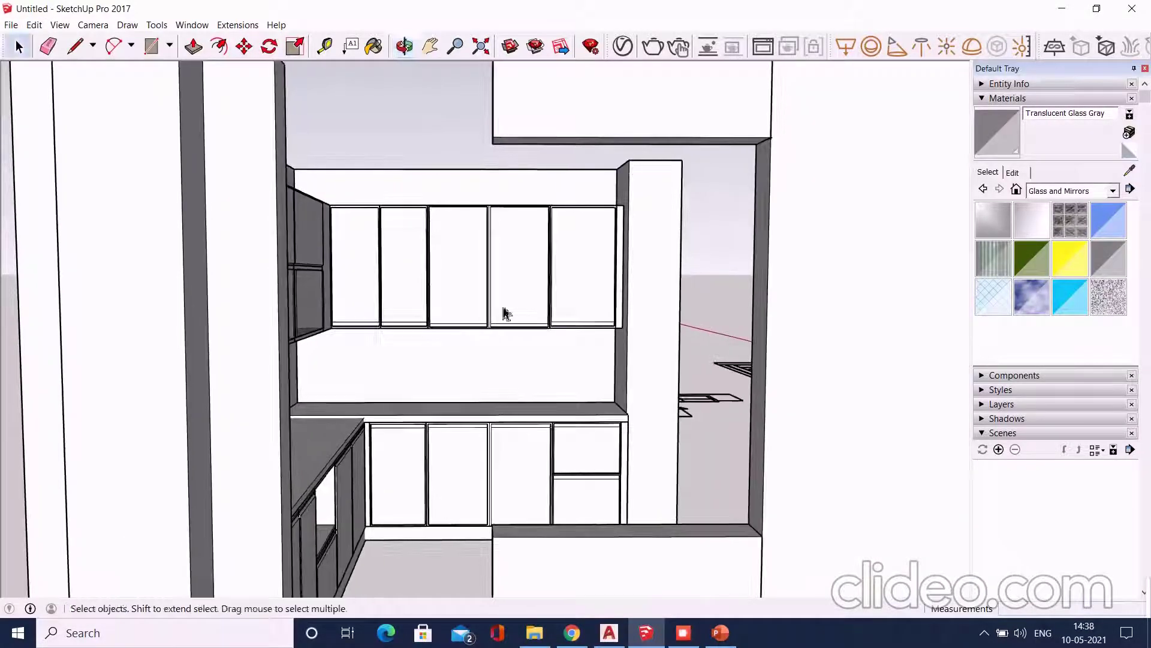
scroll(437, 368, up, 2)
scroll(432, 354, up, 2)
Orbit around the corner to inspect the left and right cabinet runs and countertop
mouse_move(431, 354)
middle_down()
mouse_move(526, 375)
mouse_move(532, 249)
mouse_move(509, 198)
mouse_move(485, 261)
mouse_move(504, 308)
mouse_move(432, 385)
mouse_move(311, 373)
mouse_move(394, 346)
mouse_move(278, 372)
mouse_move(56, 357)
mouse_move(437, 279)
mouse_move(376, 296)
mouse_move(360, 323)
mouse_move(294, 339)
mouse_move(362, 342)
mouse_move(357, 366)
mouse_move(376, 373)
middle_up()
scroll(294, 339, up, 5)
scroll(290, 337, up, 2)
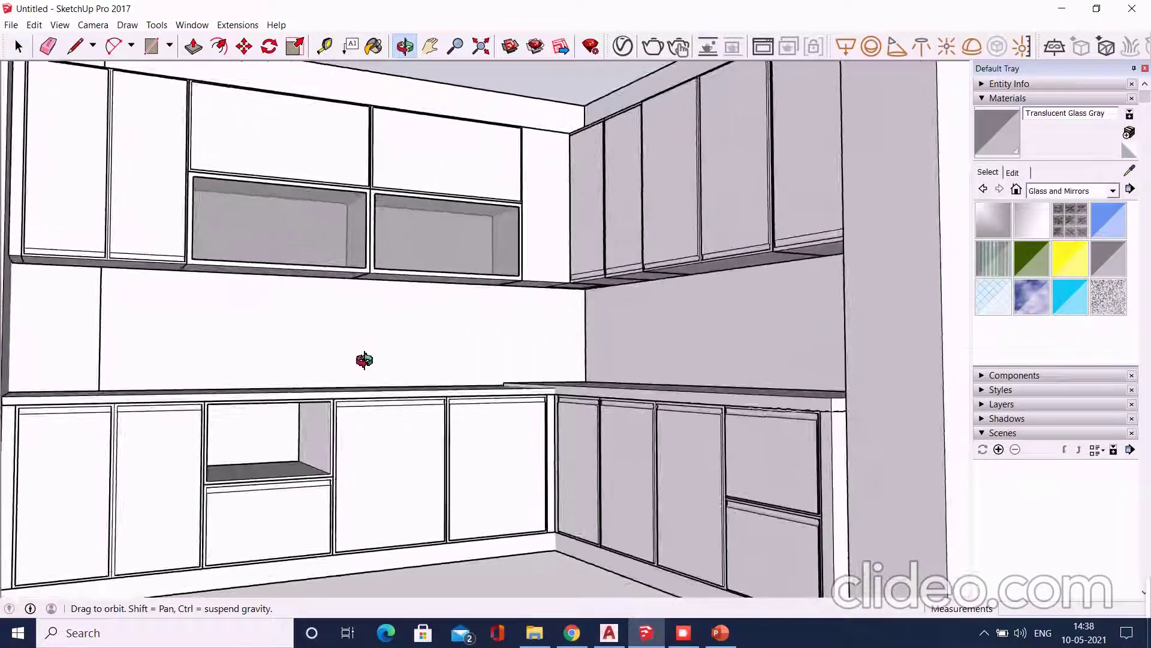
middle_drag(346, 389, 311, 384)
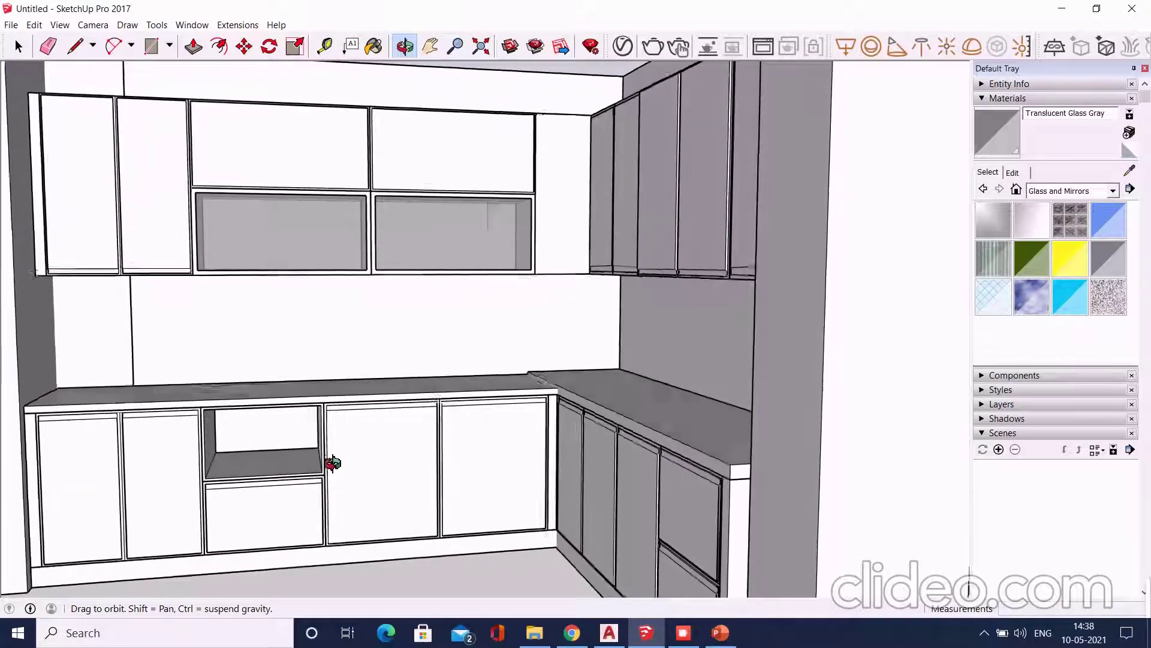
mouse_move(334, 472)
mouse_down()
mouse_move(385, 501)
mouse_move(427, 466)
mouse_up()
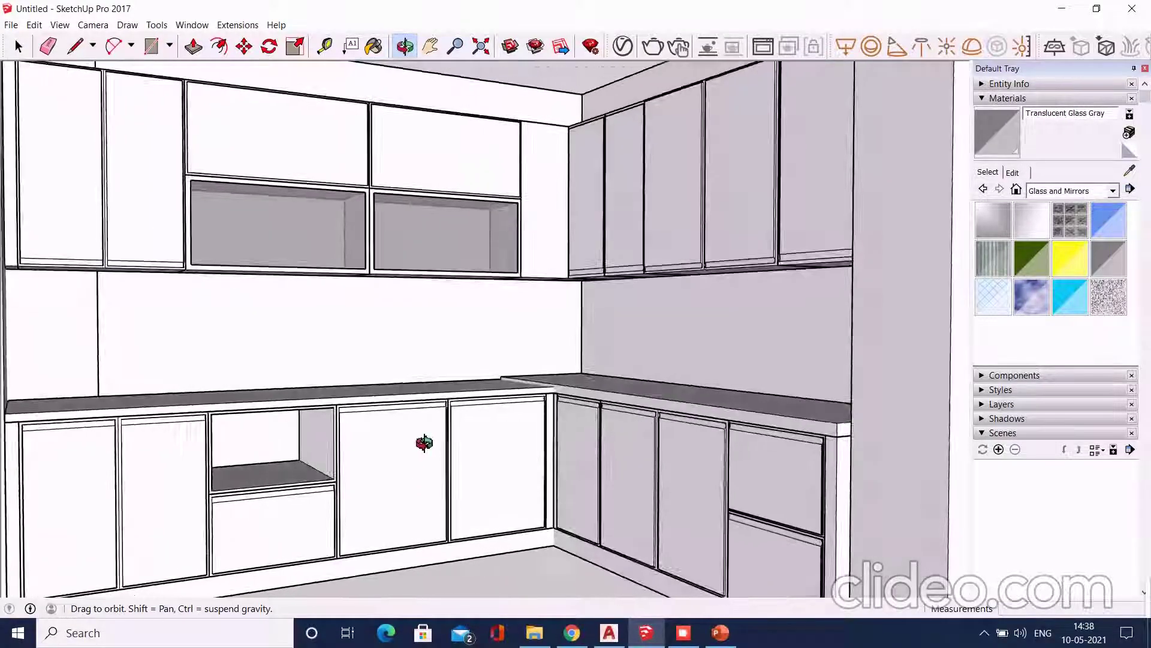
mouse_move(418, 391)
mouse_down()
mouse_move(429, 334)
mouse_move(450, 363)
mouse_move(406, 388)
mouse_move(388, 416)
mouse_up()
scroll(641, 274, up, 3)
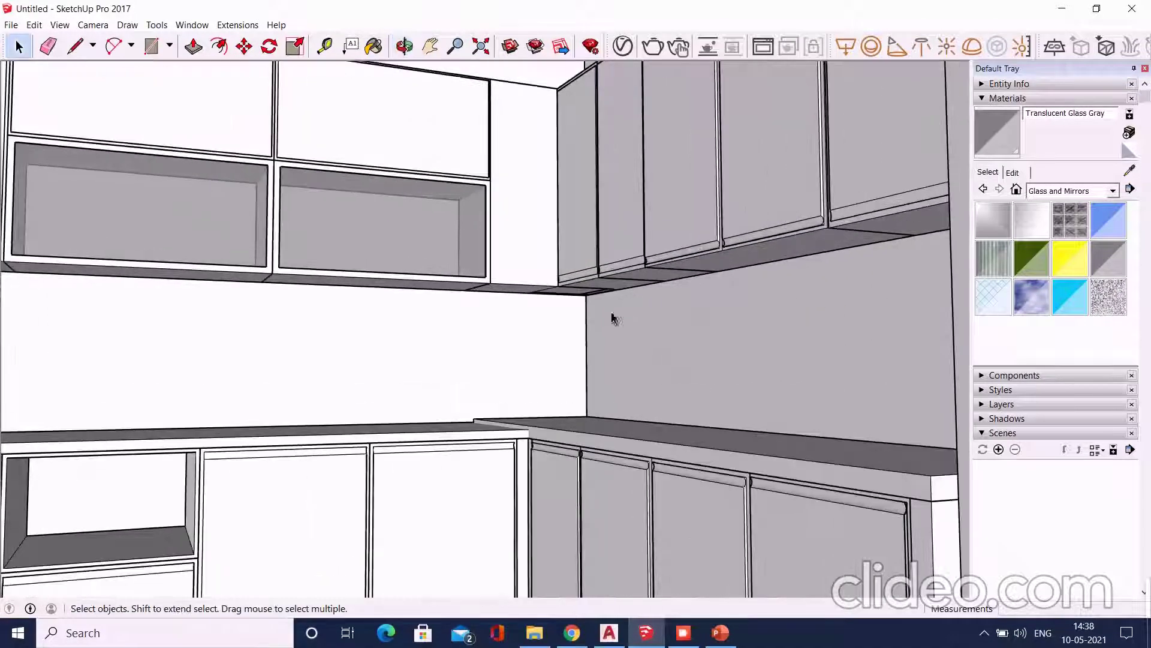
mouse_move(612, 319)
middle_down()
mouse_move(614, 336)
mouse_move(676, 388)
mouse_move(678, 474)
mouse_move(632, 466)
mouse_move(611, 258)
mouse_move(573, 423)
middle_up()
scroll(573, 423, down, 5)
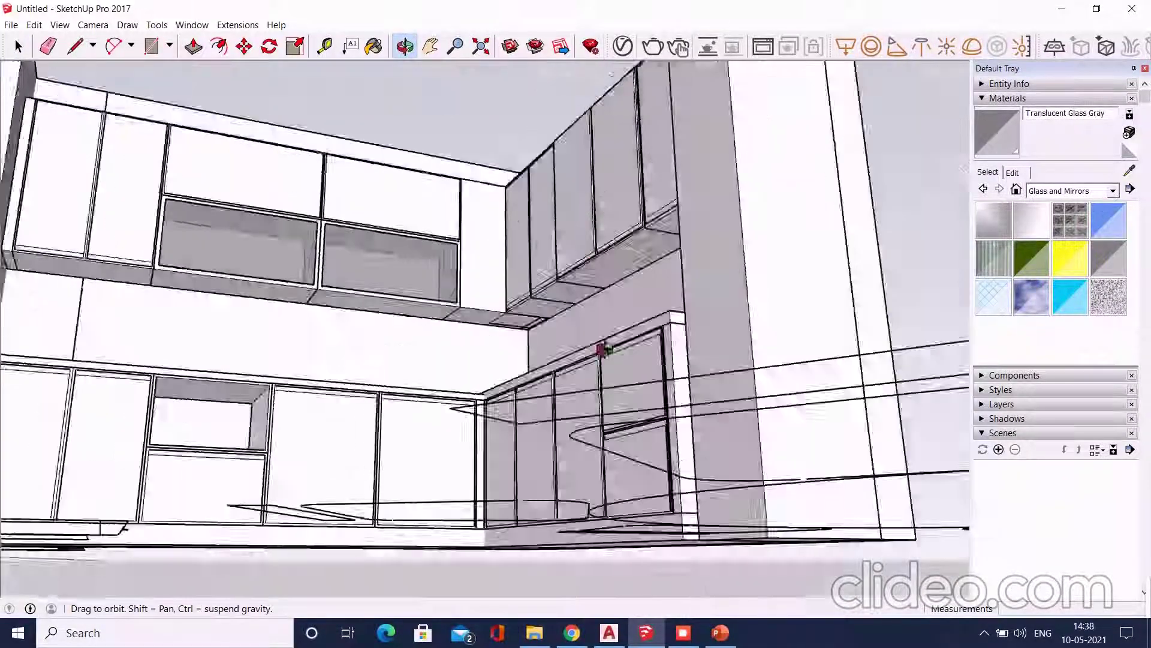
scroll(433, 370, up, 5)
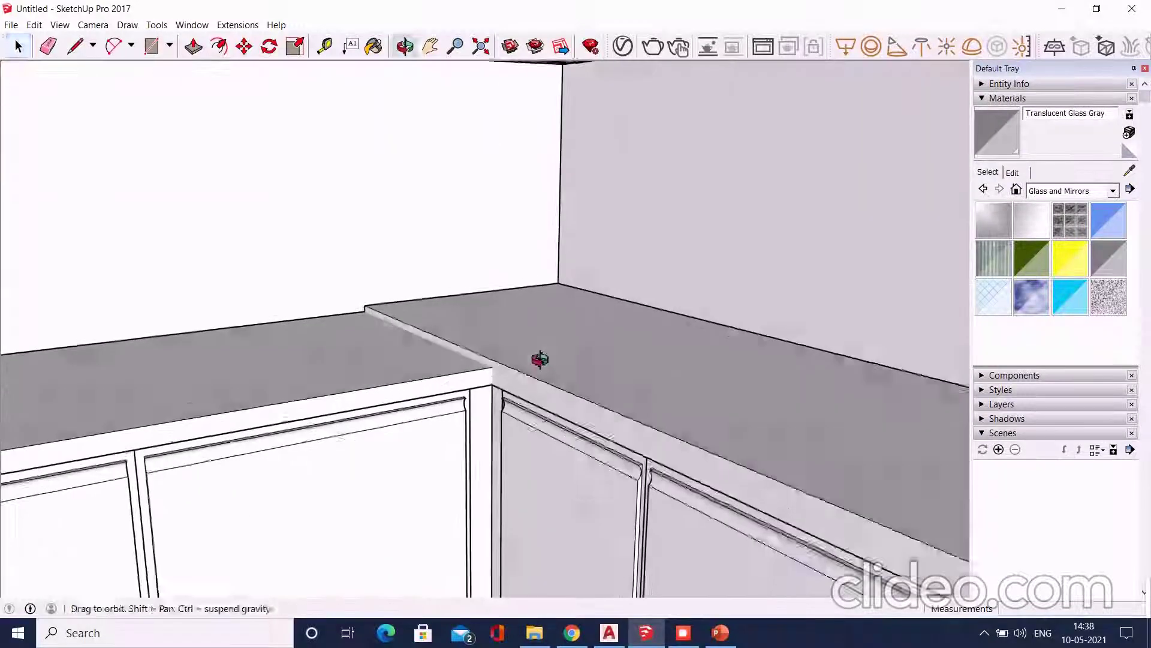